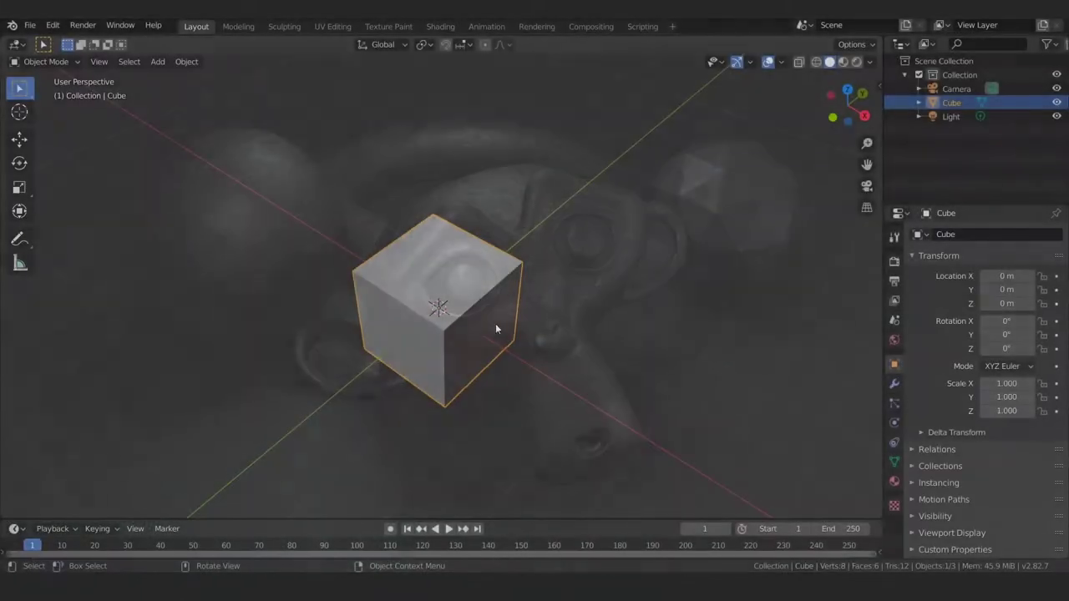
Step: Split the window into a 3D viewport on the left and a Shader Editor on the right
middle_drag(495, 323, 492, 369)
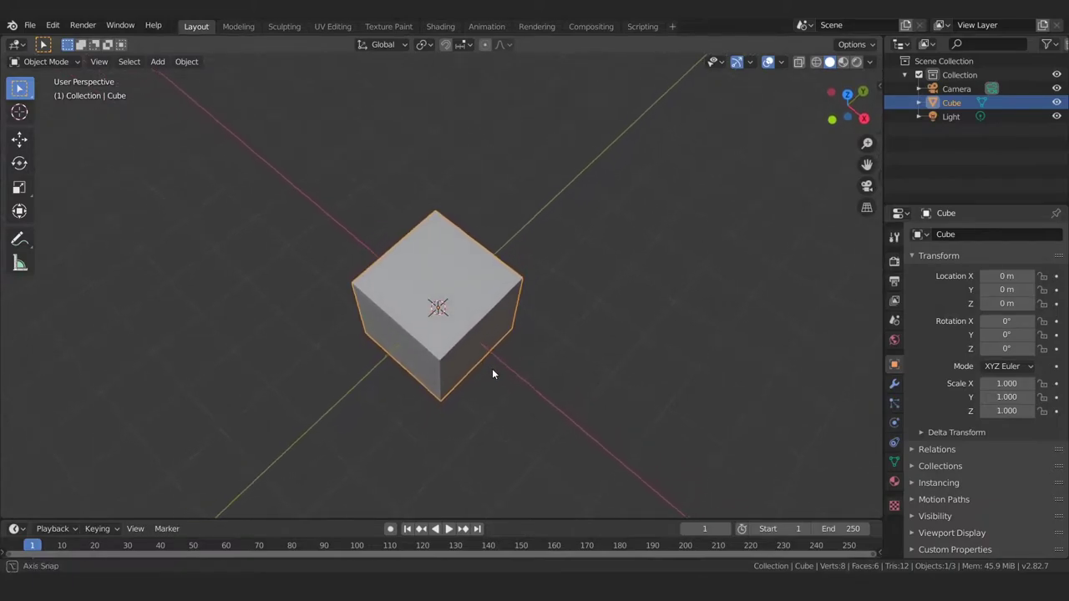
mouse_move(566, 307)
middle_down()
mouse_move(538, 331)
mouse_move(533, 293)
mouse_move(536, 313)
mouse_move(458, 328)
middle_up()
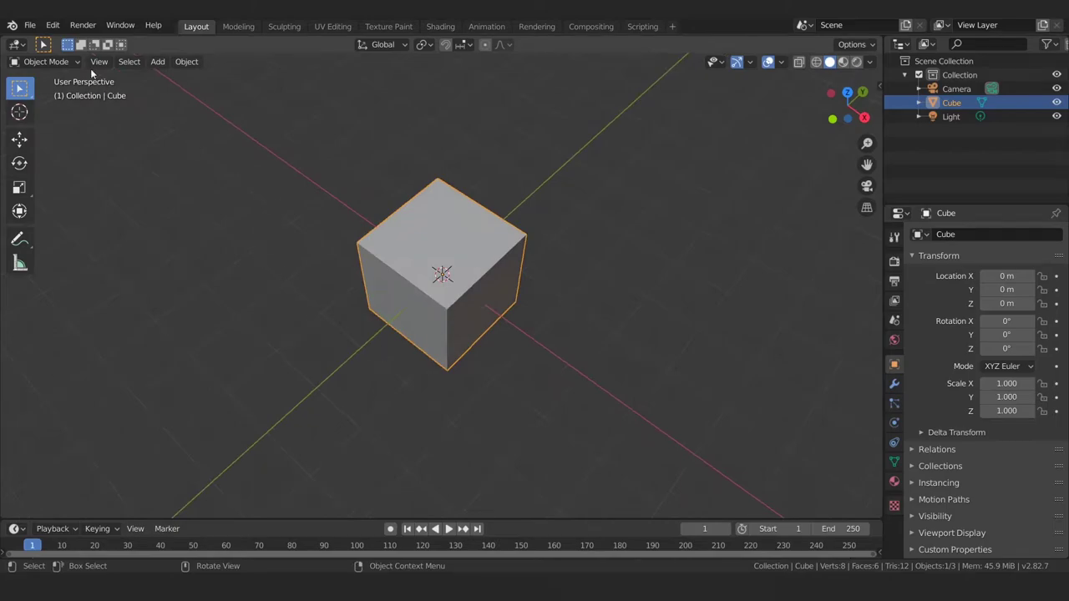
mouse_move(347, 139)
middle_down()
mouse_move(324, 184)
mouse_move(321, 164)
middle_up()
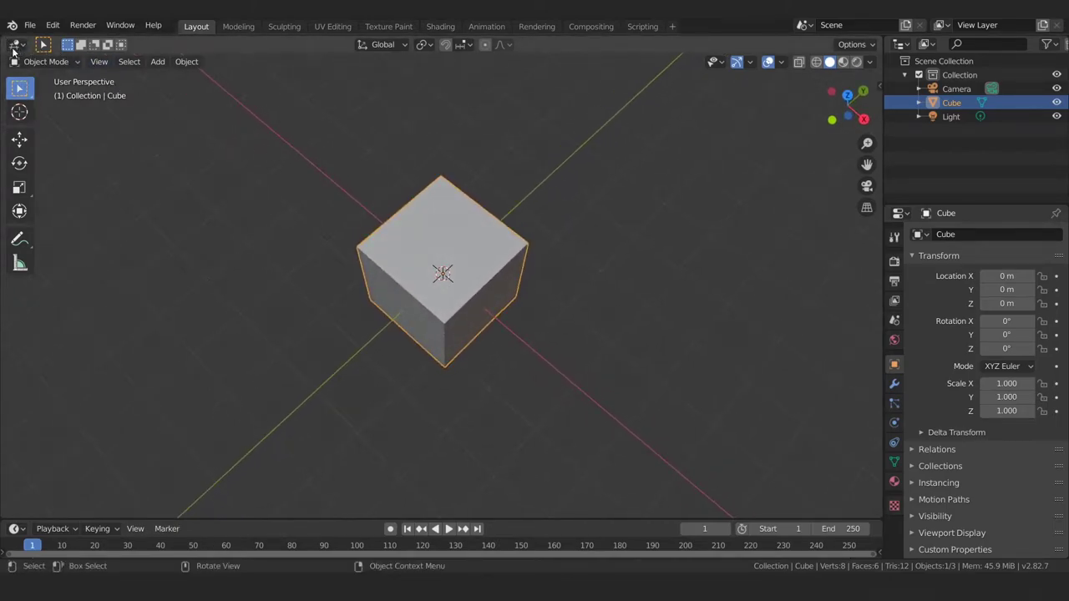
drag(14, 50, 418, 59)
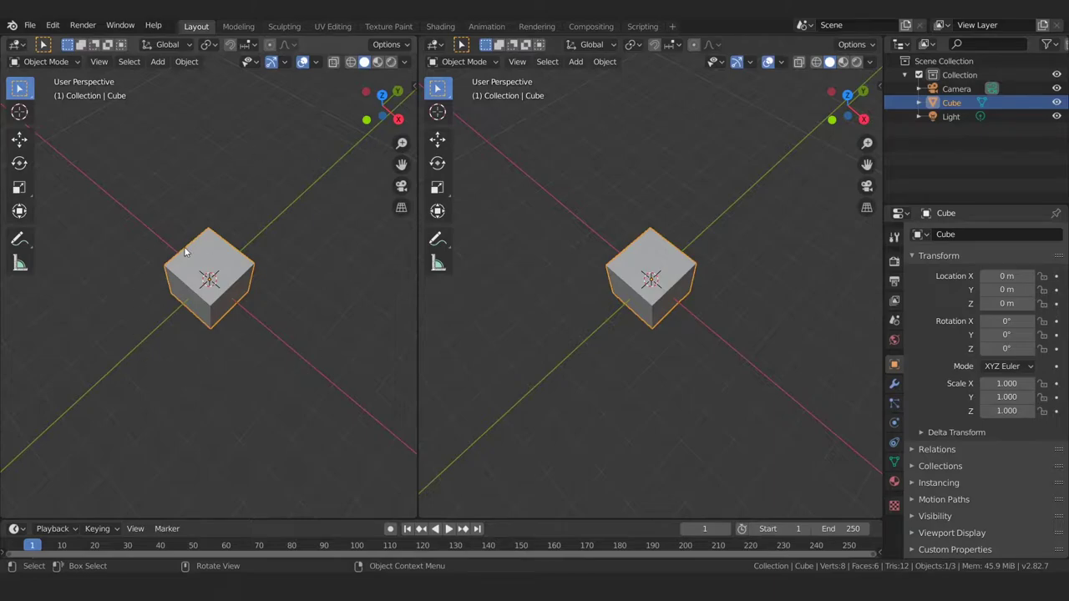
click(442, 47)
click(494, 144)
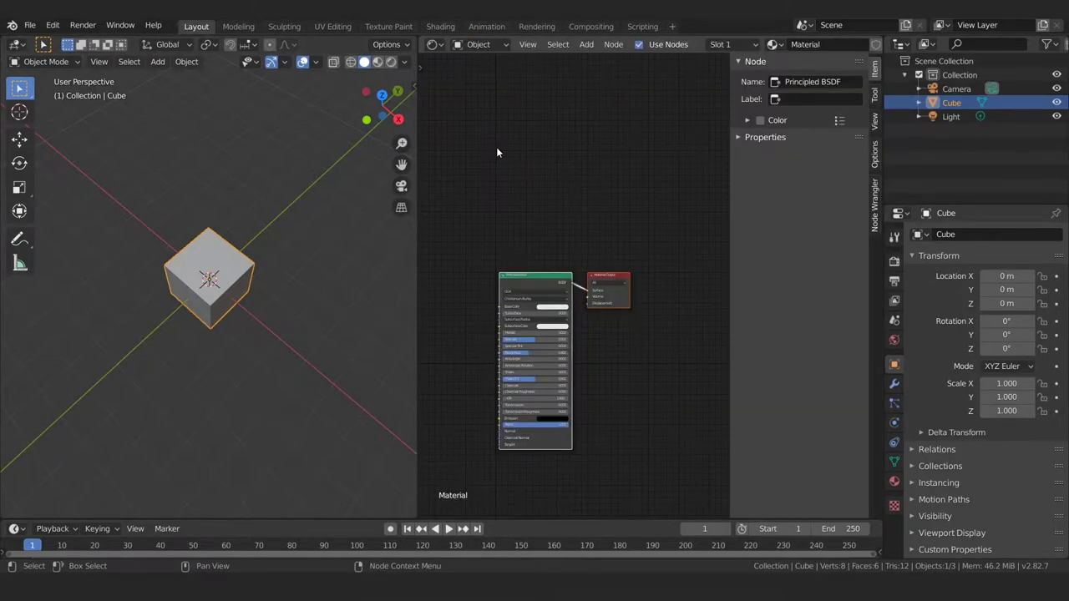
Step: Delete the default cube from the scene
middle_drag(251, 274, 239, 243)
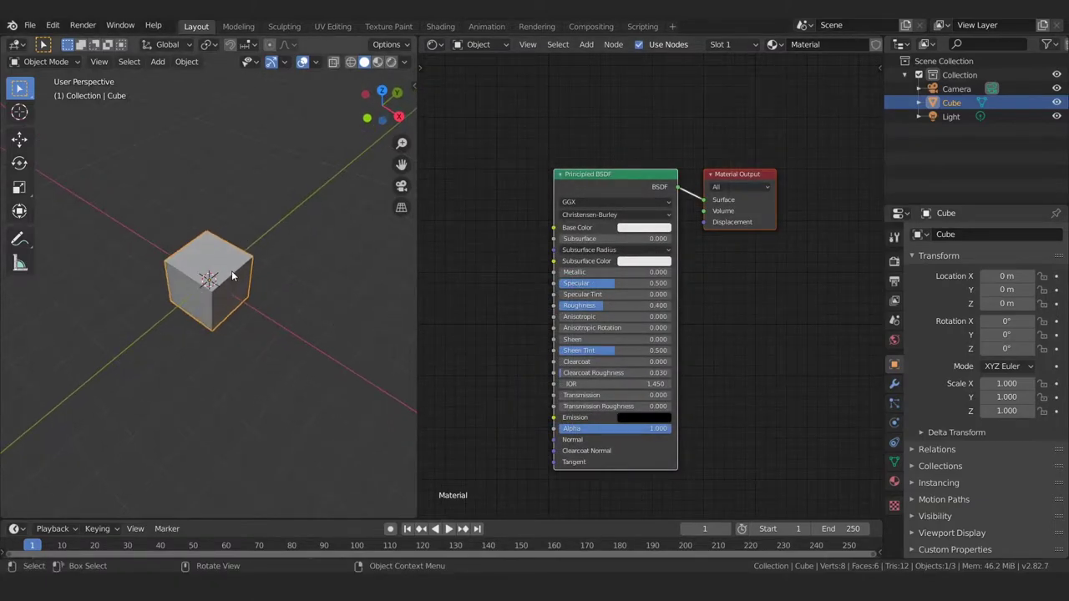
key(x)
click(232, 272)
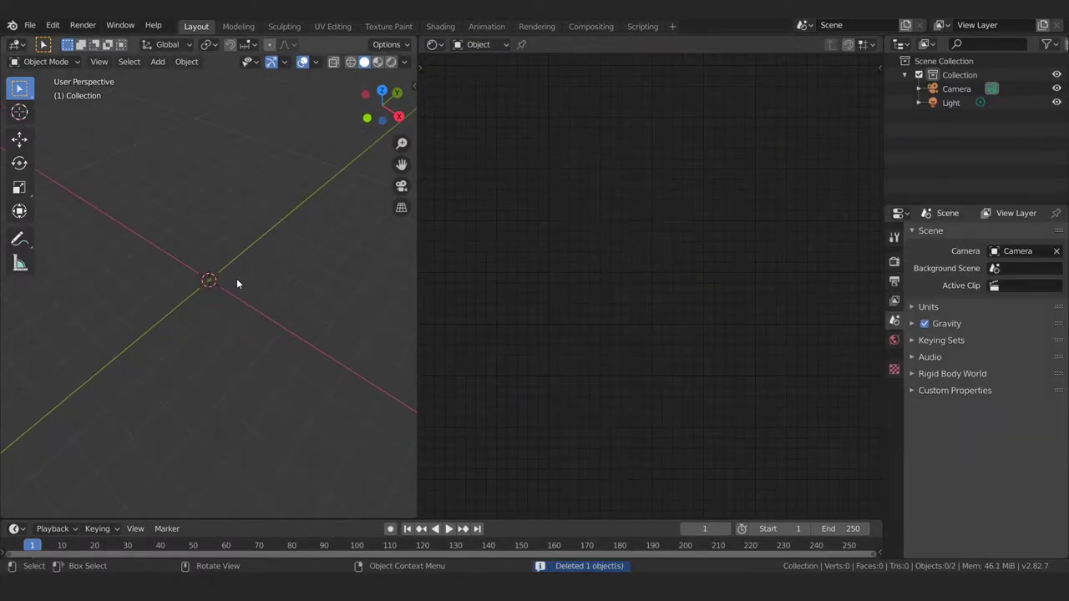
key(shift+a)
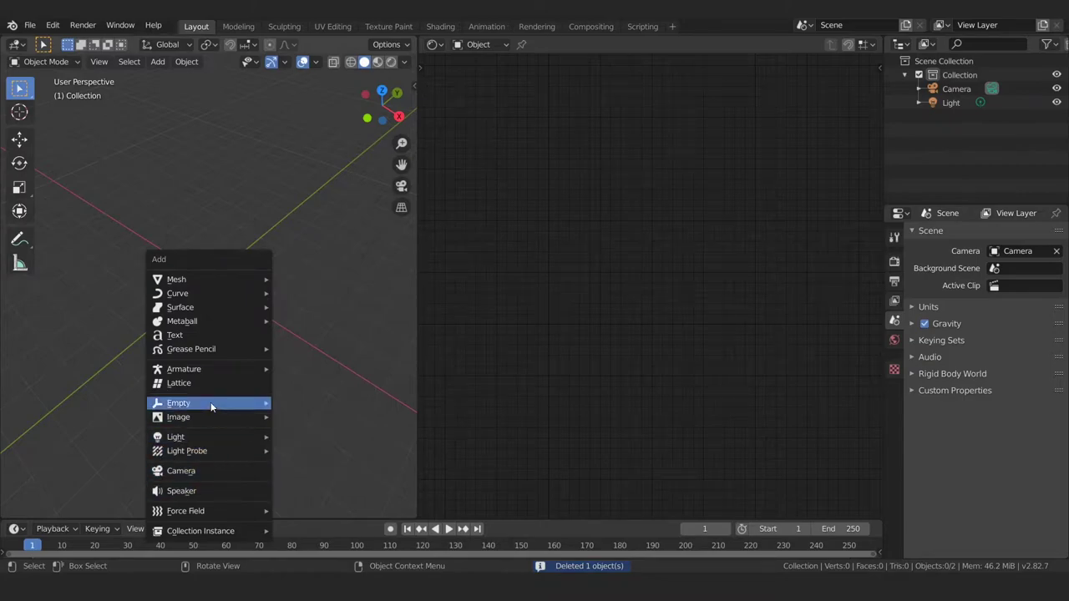
mouse_move(209, 280)
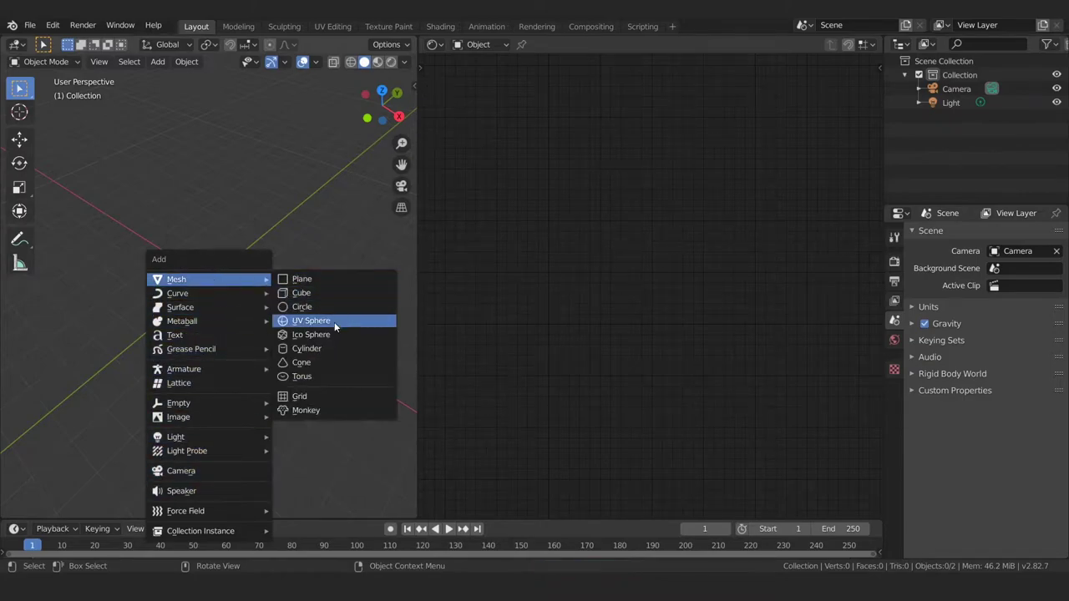
Step: Add a Suzanne monkey head and give it a level-2 subdivision with Ctrl+2
click(307, 410)
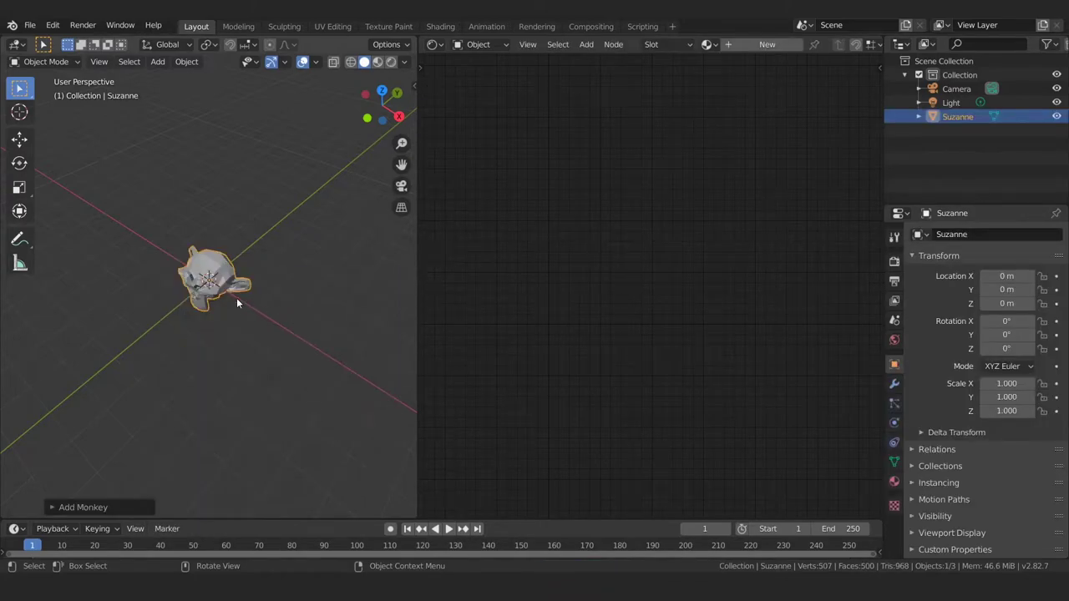
mouse_move(236, 297)
middle_down()
mouse_move(311, 249)
mouse_move(183, 313)
middle_up()
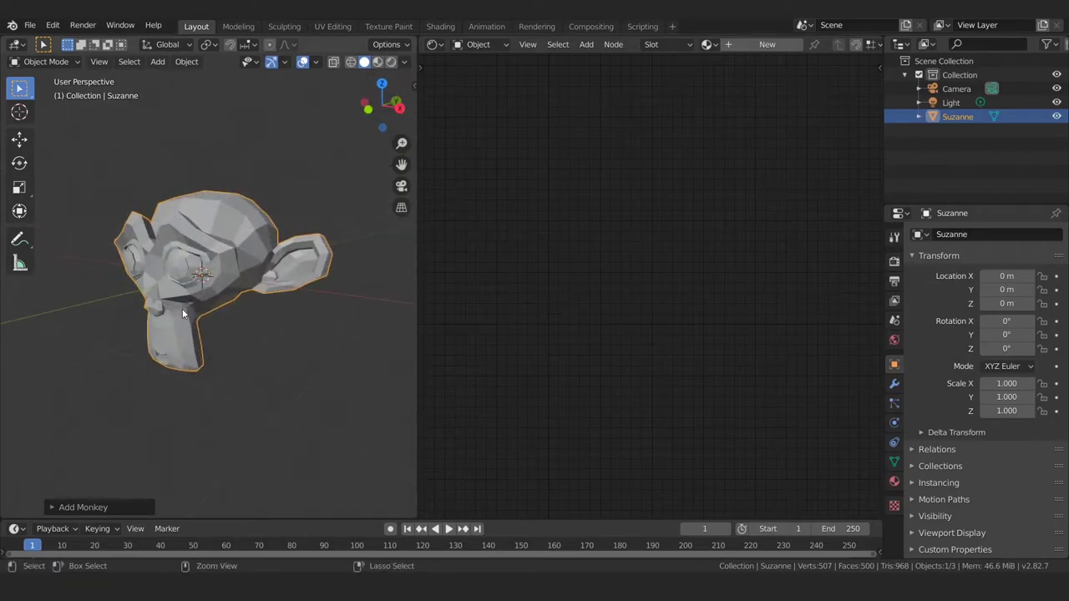
key(ctrl+2)
mouse_move(209, 253)
middle_down()
mouse_move(282, 268)
mouse_move(256, 267)
middle_up()
Step: Shade all of Suzanne's faces smooth in edit mode, then return to object mode
key(Tab)
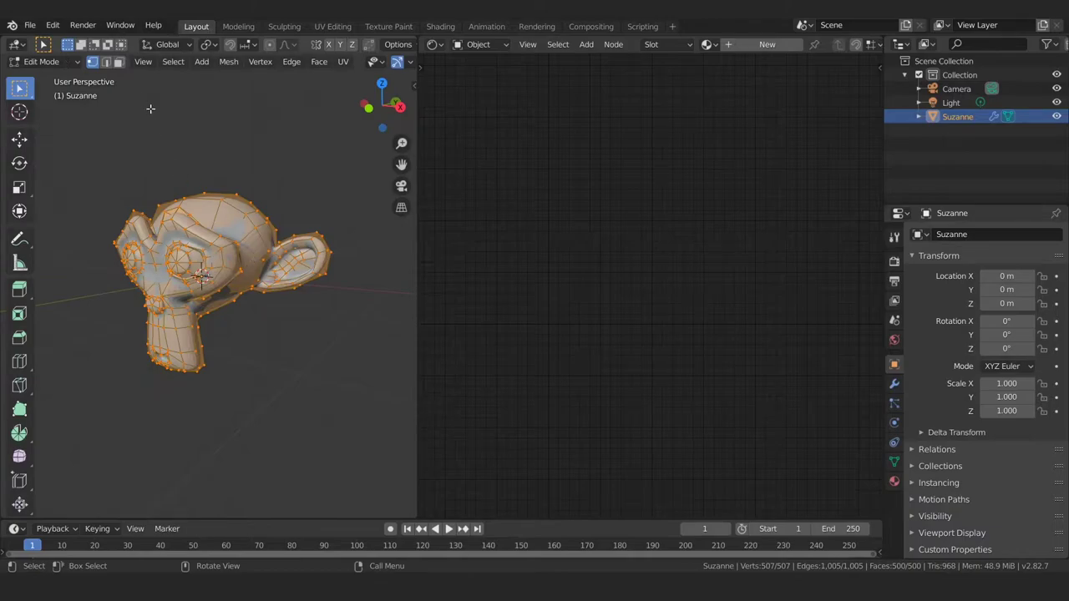
click(119, 67)
right_click(245, 235)
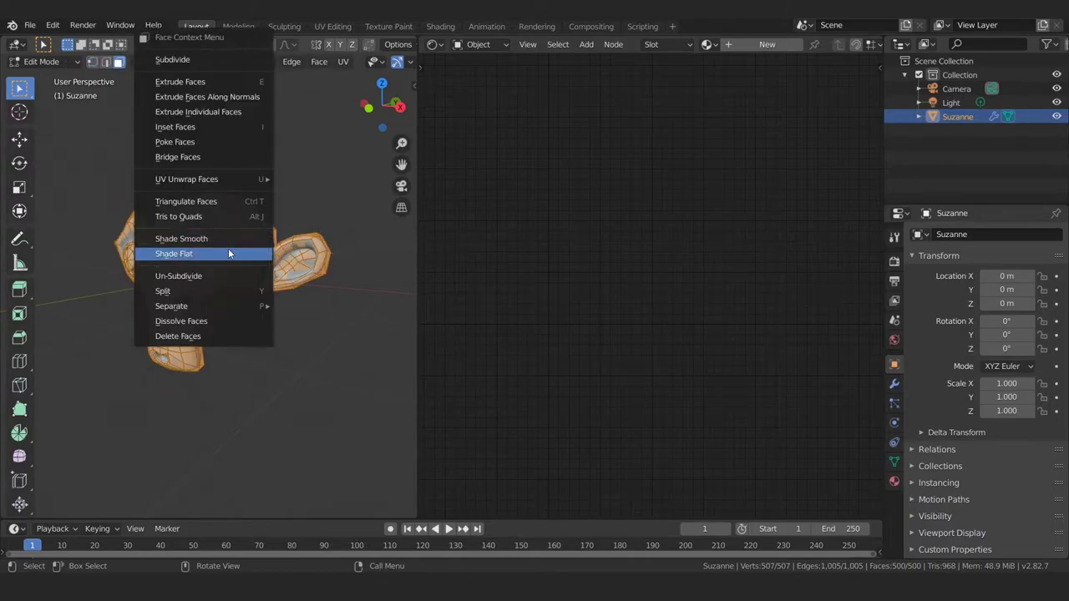
click(211, 238)
key(Tab)
key(ctrl+2)
Step: Hide the viewport overlays, navigation gizmo and toolbar
mouse_move(273, 240)
middle_down()
mouse_move(246, 245)
mouse_move(269, 239)
mouse_move(283, 207)
middle_up()
click(302, 63)
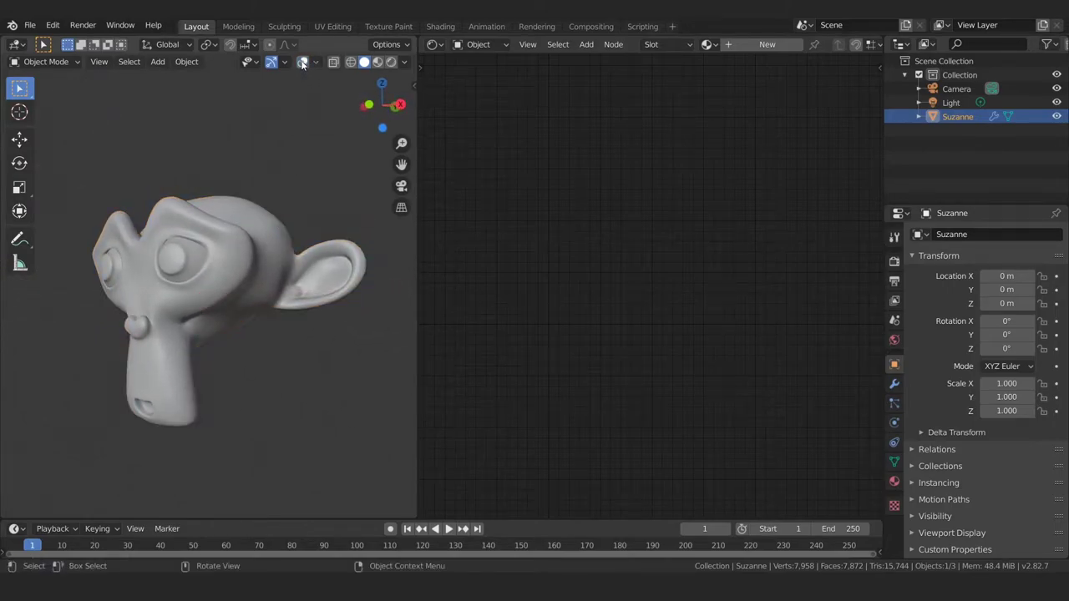
click(272, 63)
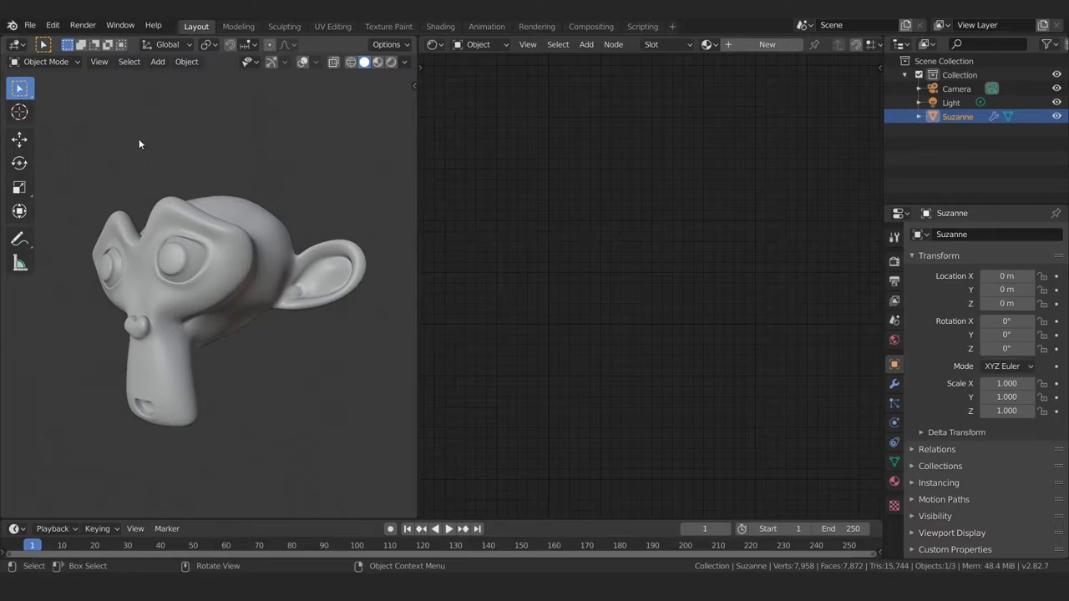
key(t)
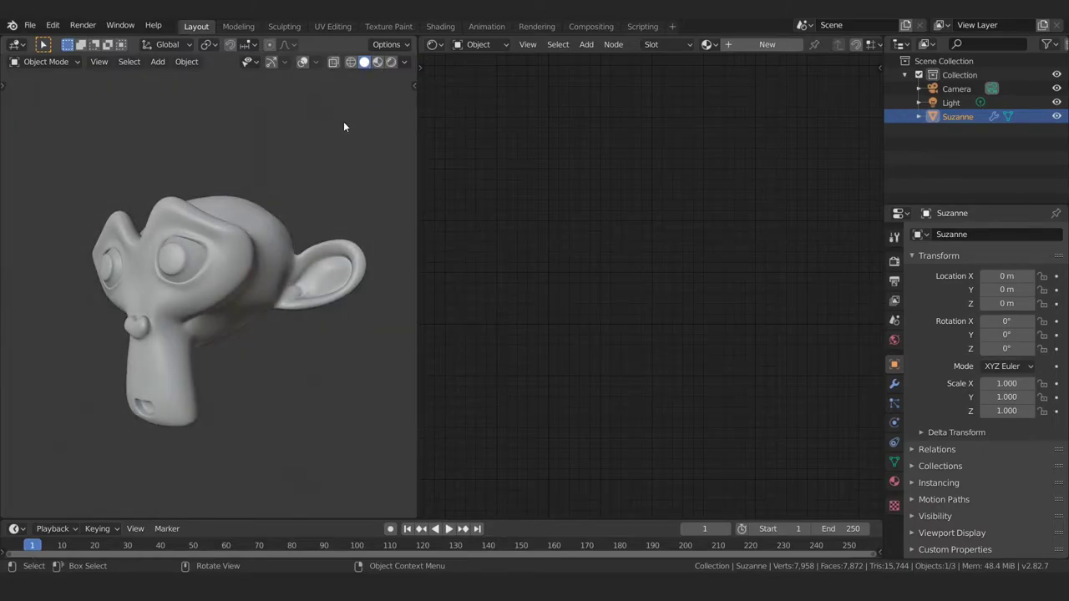
Step: Switch the viewport to Material Preview shading and show Suzanne's material properties
click(378, 62)
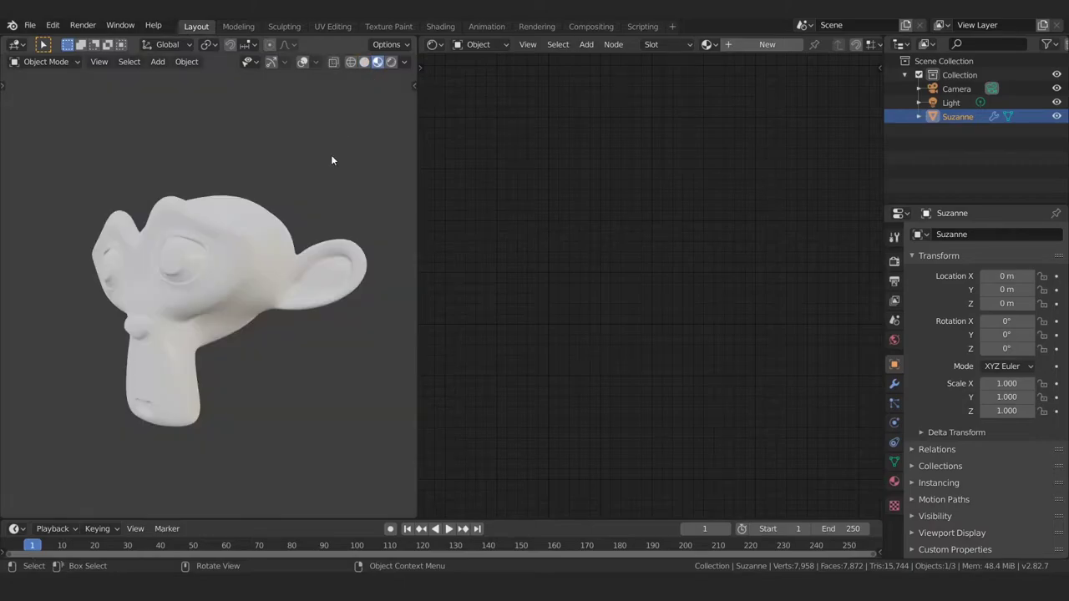
scroll(298, 240, up, 3)
scroll(300, 244, down, 2)
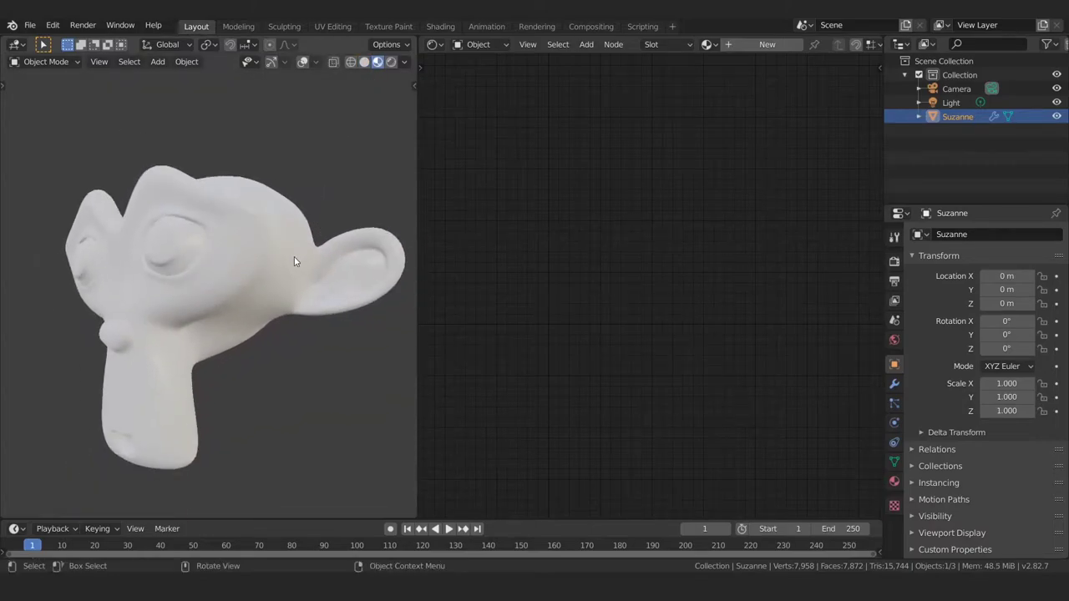
mouse_move(294, 256)
middle_down()
mouse_move(288, 224)
mouse_move(281, 248)
middle_up()
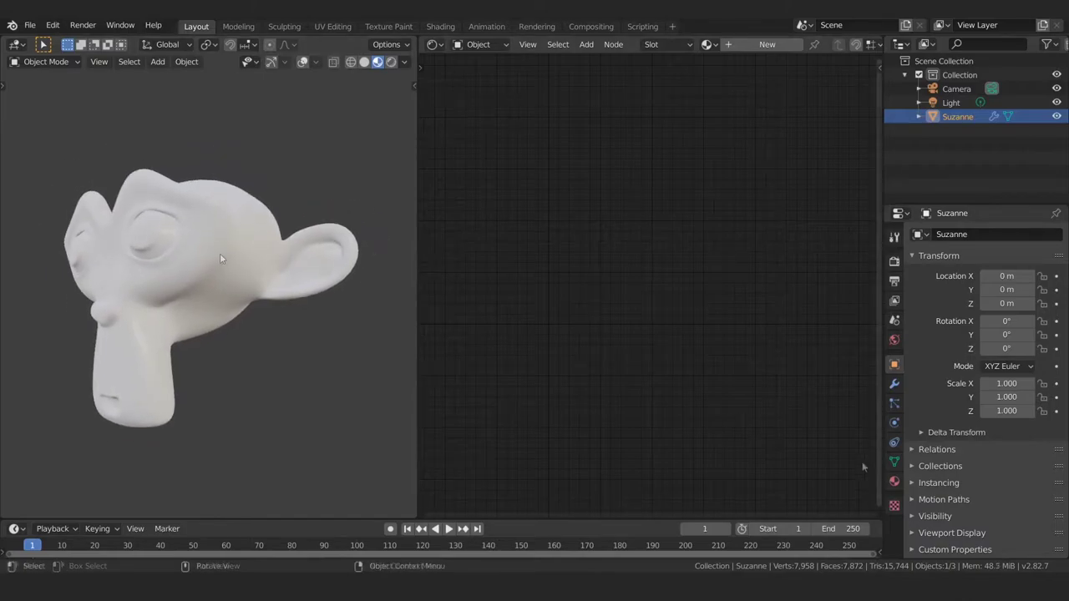
click(894, 482)
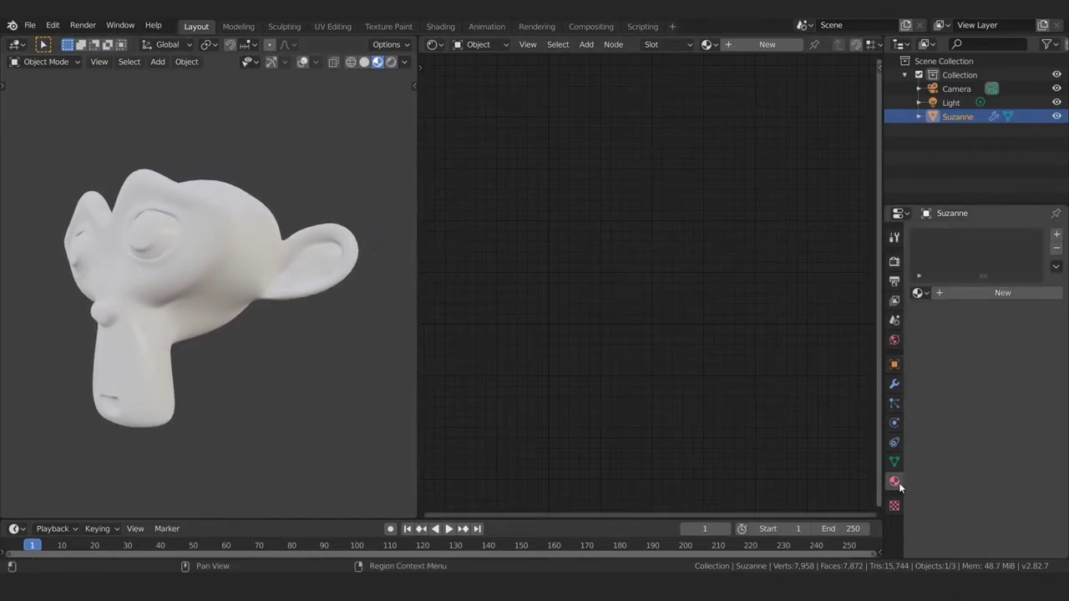
Step: Create a new material for Suzanne named 'Acero'
click(981, 297)
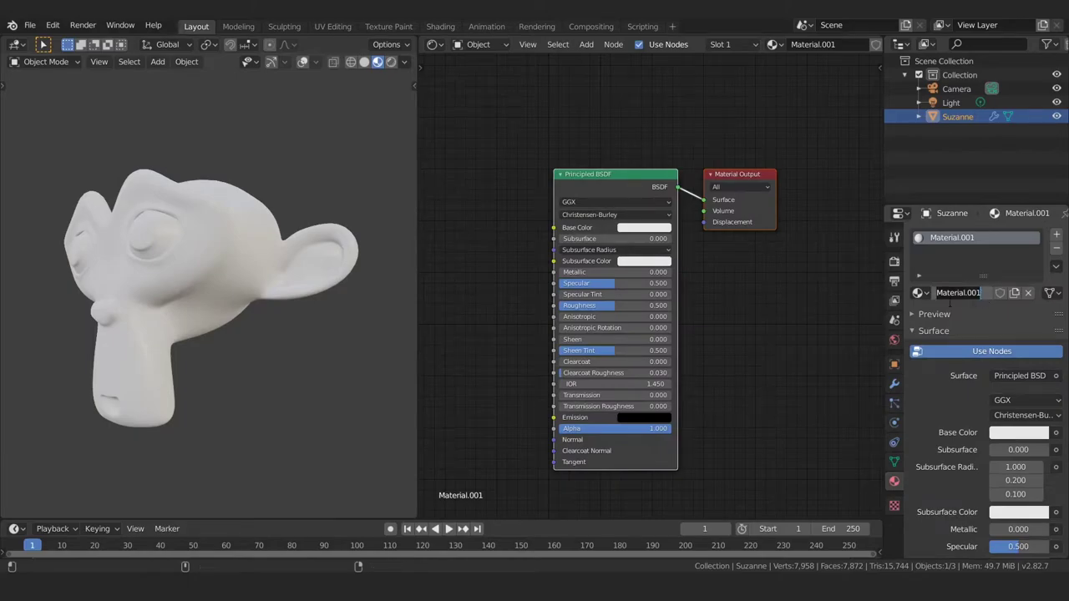
text(Acero)
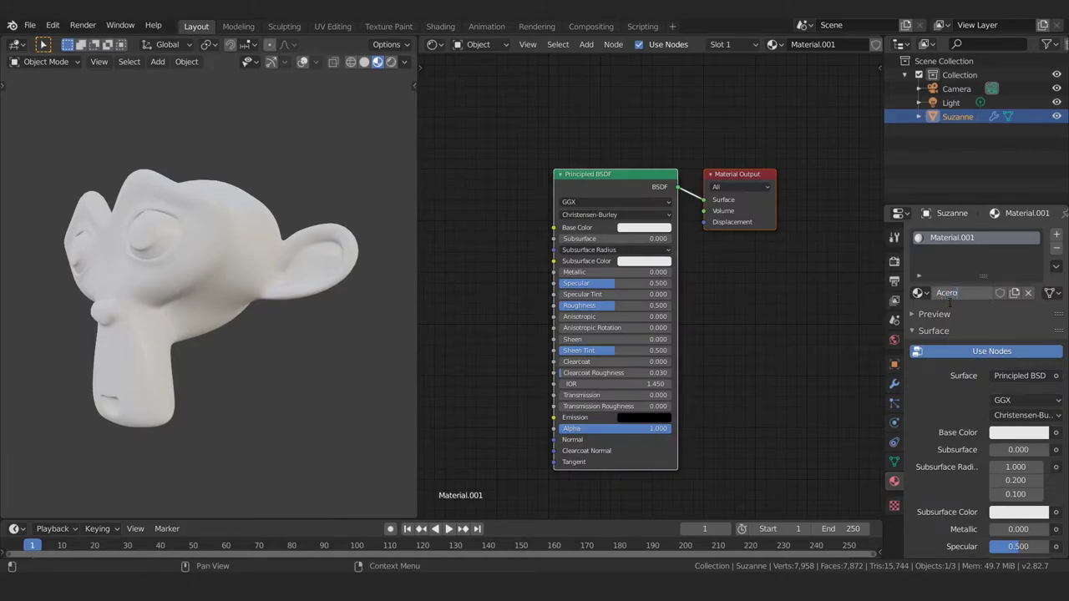
key(Return)
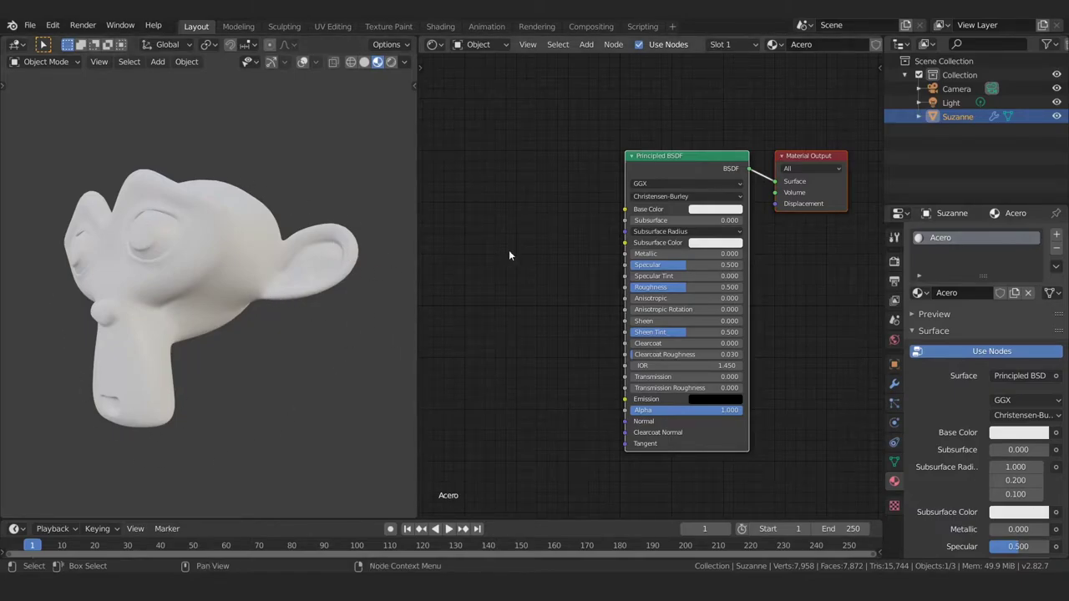
scroll(565, 225, left, 2)
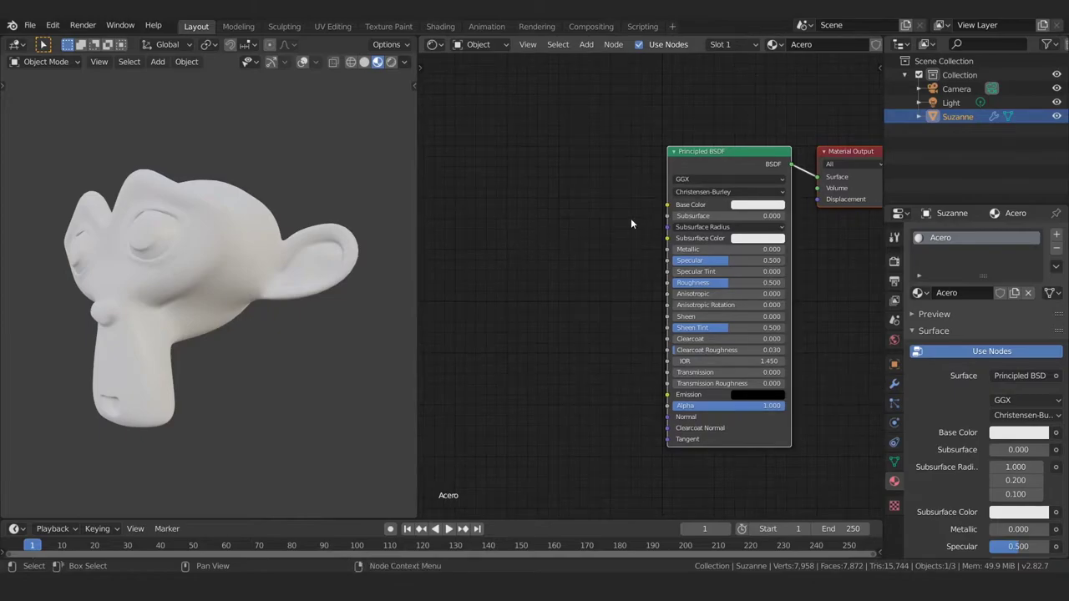
key(shift+a)
Step: Darken the base colour to value 0.592 and set Metallic to 1.000
click(745, 204)
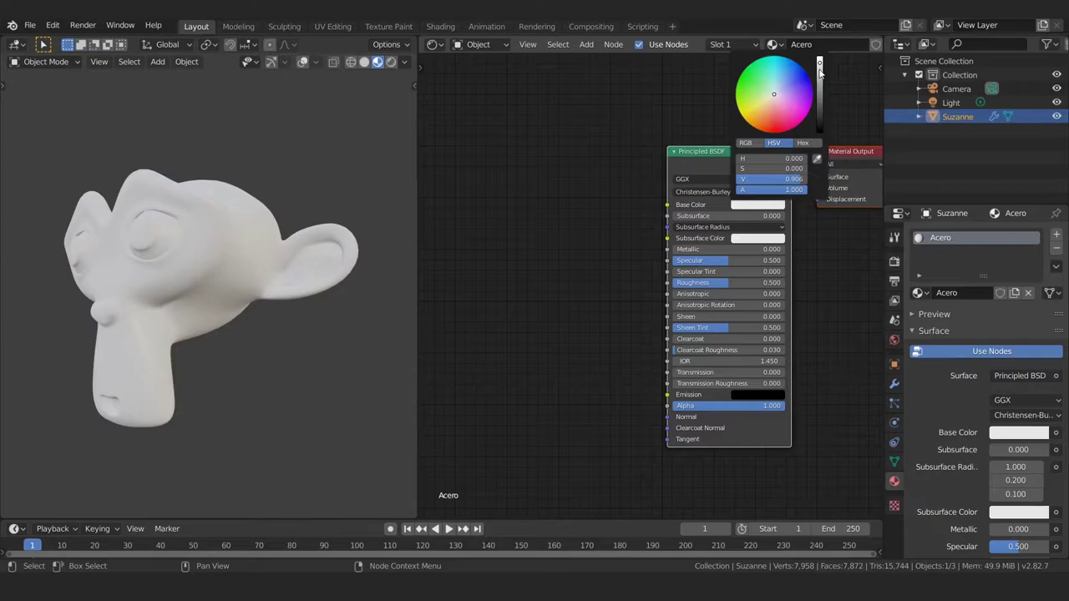
drag(820, 75, 821, 101)
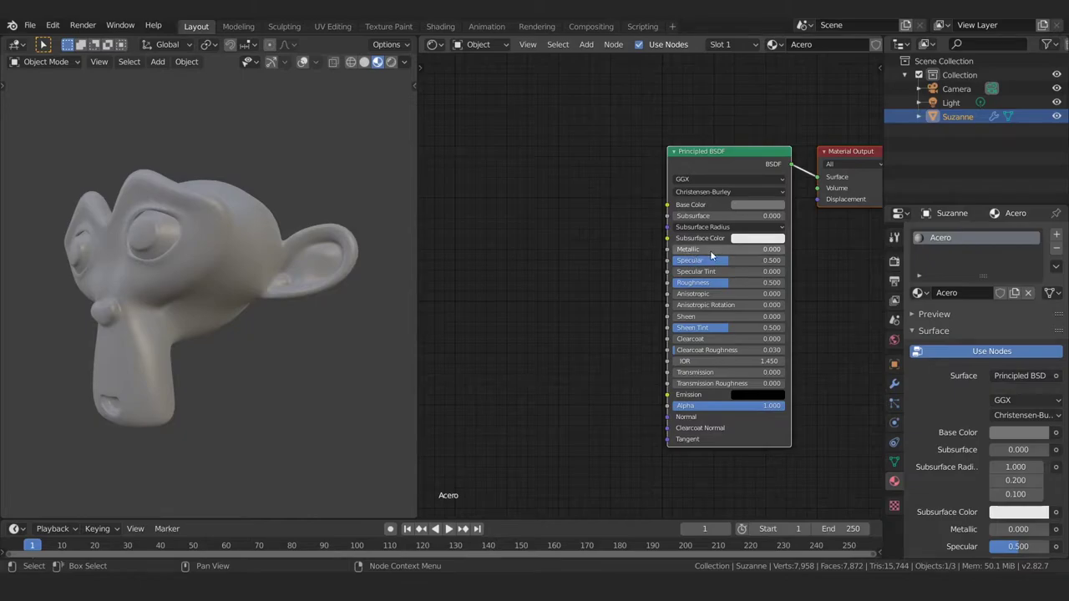
drag(688, 252, 830, 252)
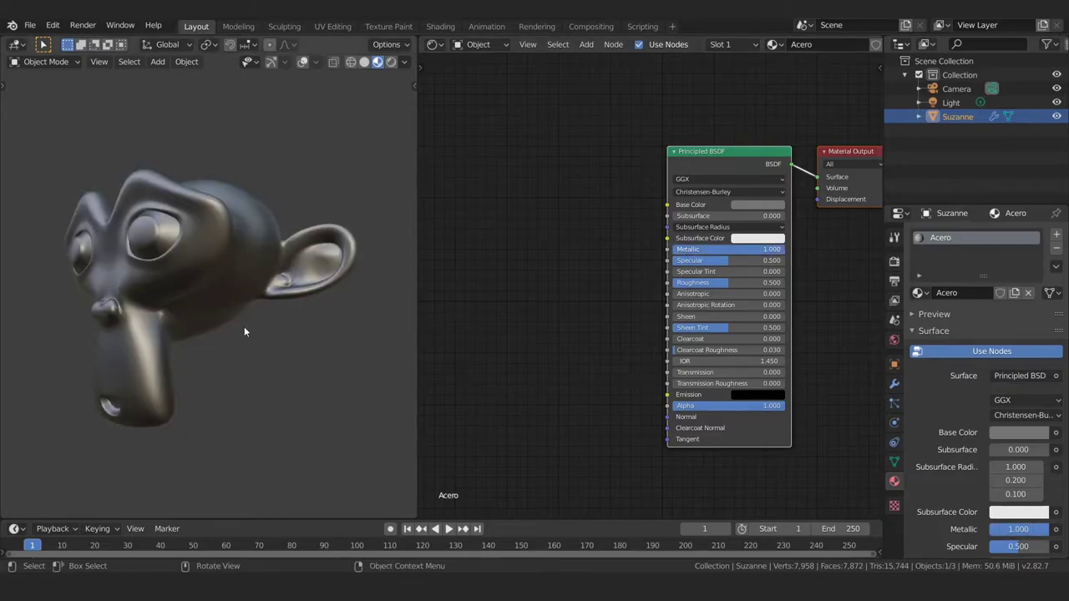
mouse_move(244, 326)
middle_down()
mouse_move(232, 337)
mouse_move(243, 308)
mouse_move(234, 315)
middle_up()
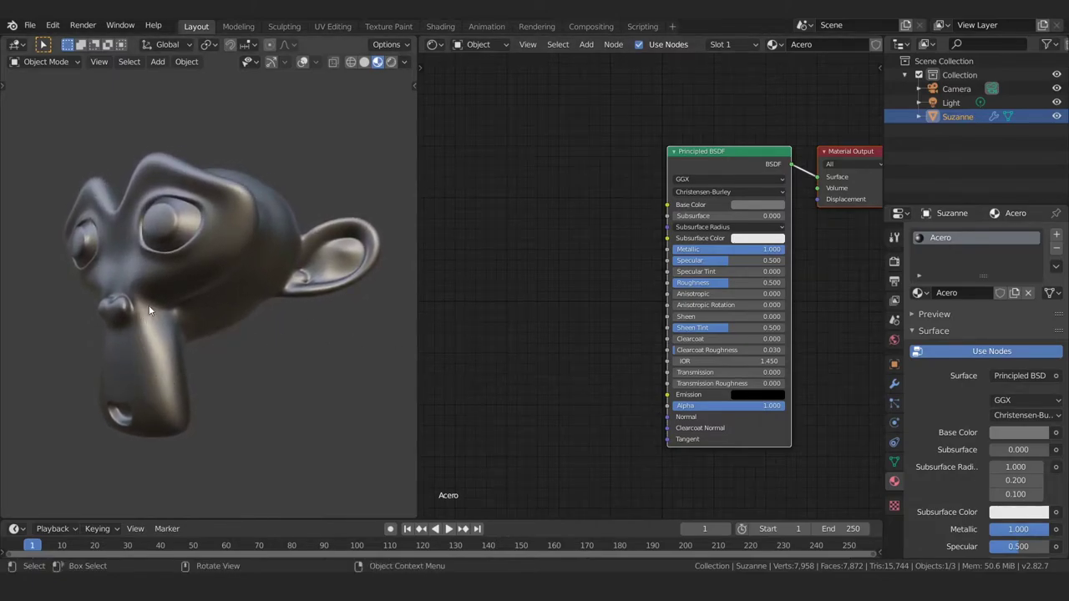
Step: Add a Bump node left of the Principled BSDF and wire its Normal into the BSDF Normal input
key(shift+a)
click(505, 319)
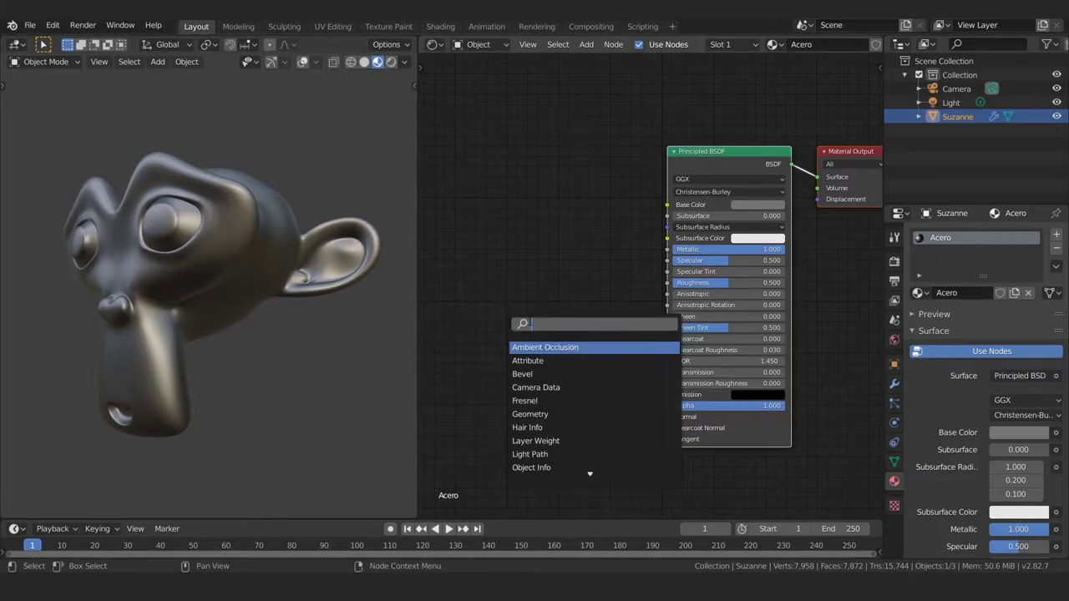
text(bump)
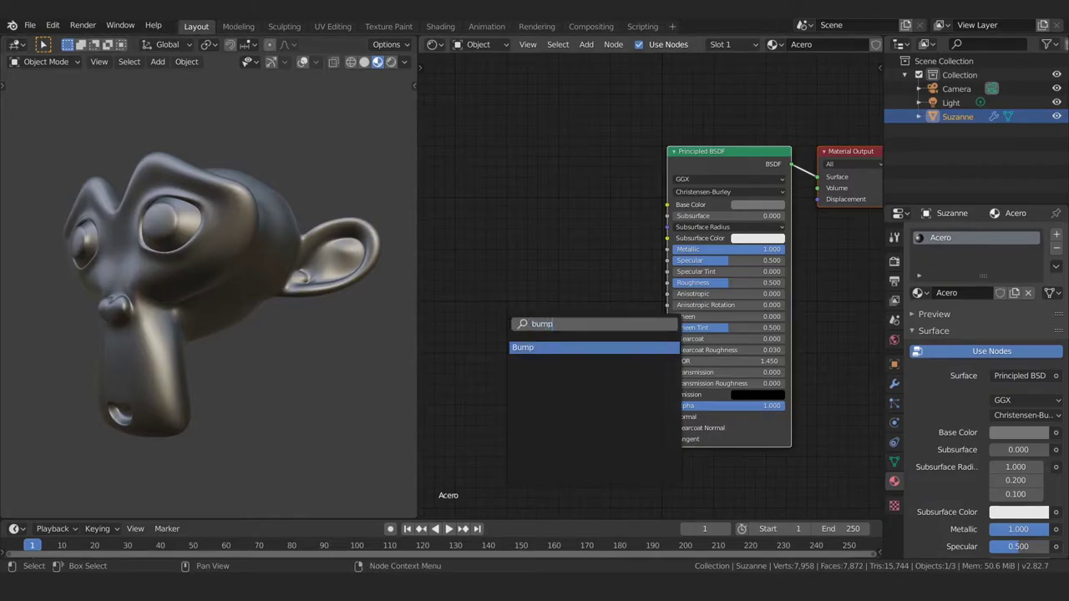
click(531, 349)
click(504, 367)
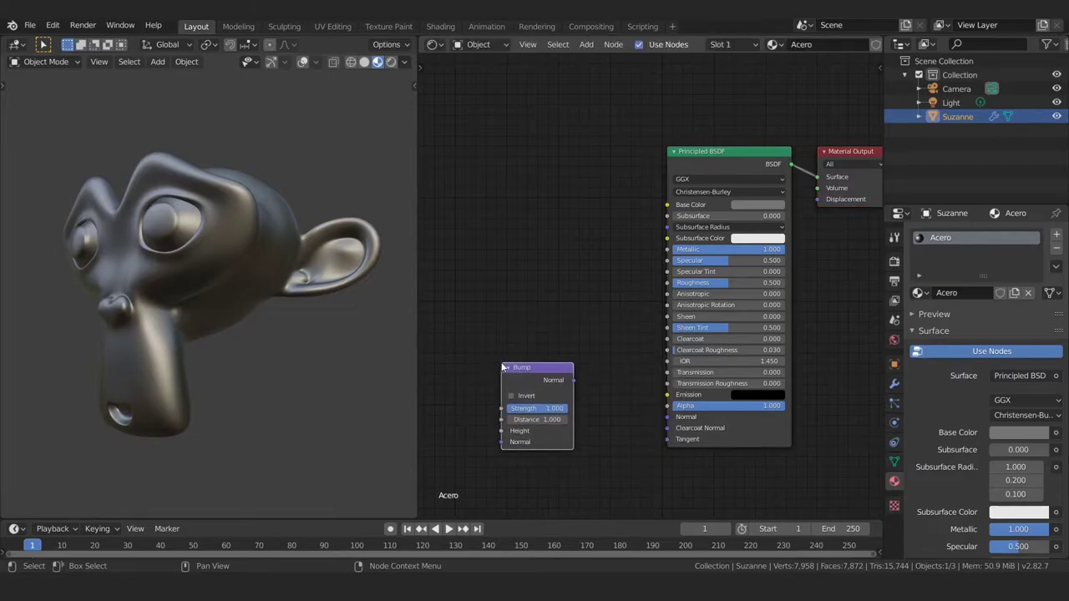
drag(574, 380, 668, 417)
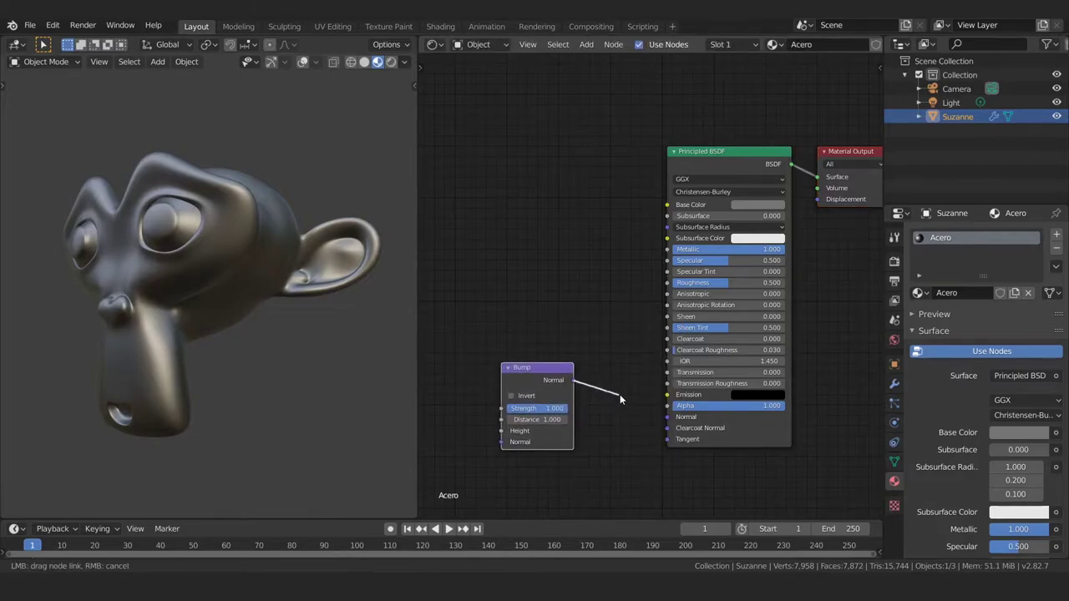
drag(571, 380, 600, 380)
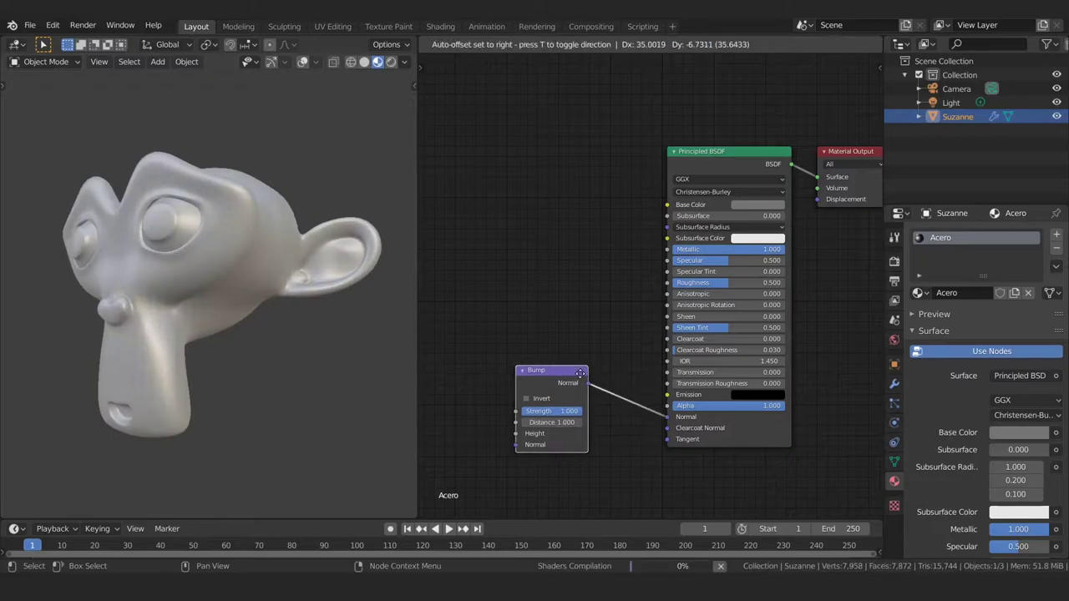
mouse_move(528, 331)
middle_down()
mouse_move(574, 290)
mouse_move(672, 258)
mouse_move(635, 281)
middle_up()
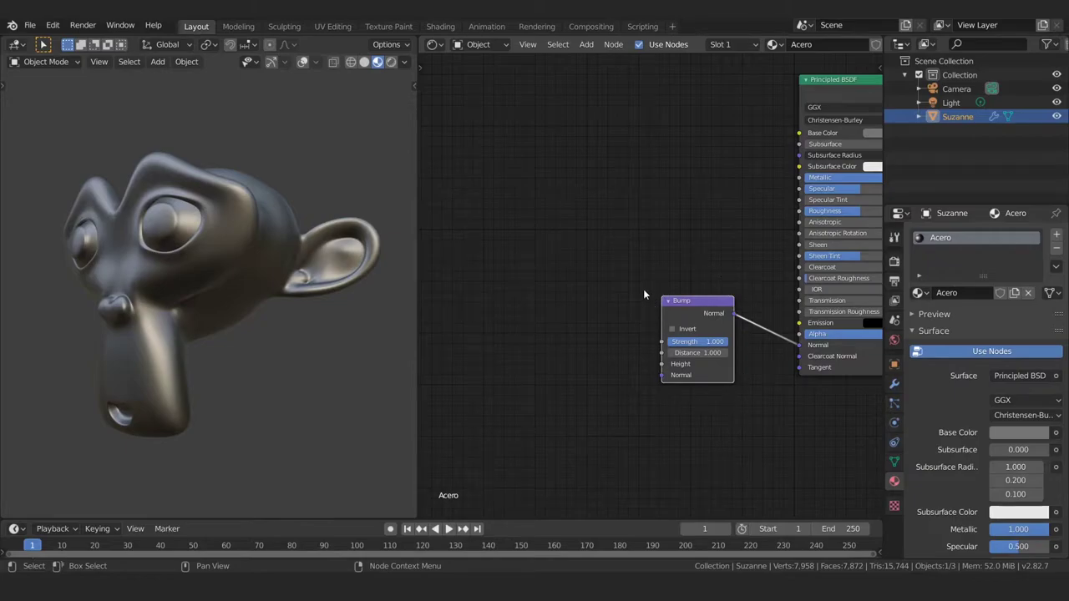
Step: Add a Noise Texture and a ColorRamp node to the left of the Bump node
key(shift+a)
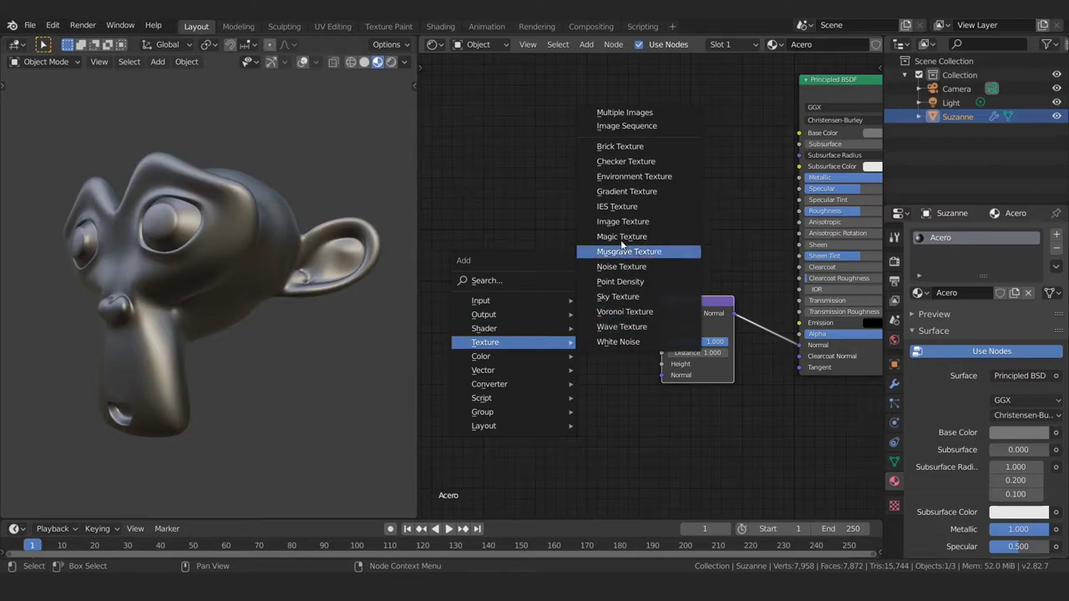
mouse_move(486, 342)
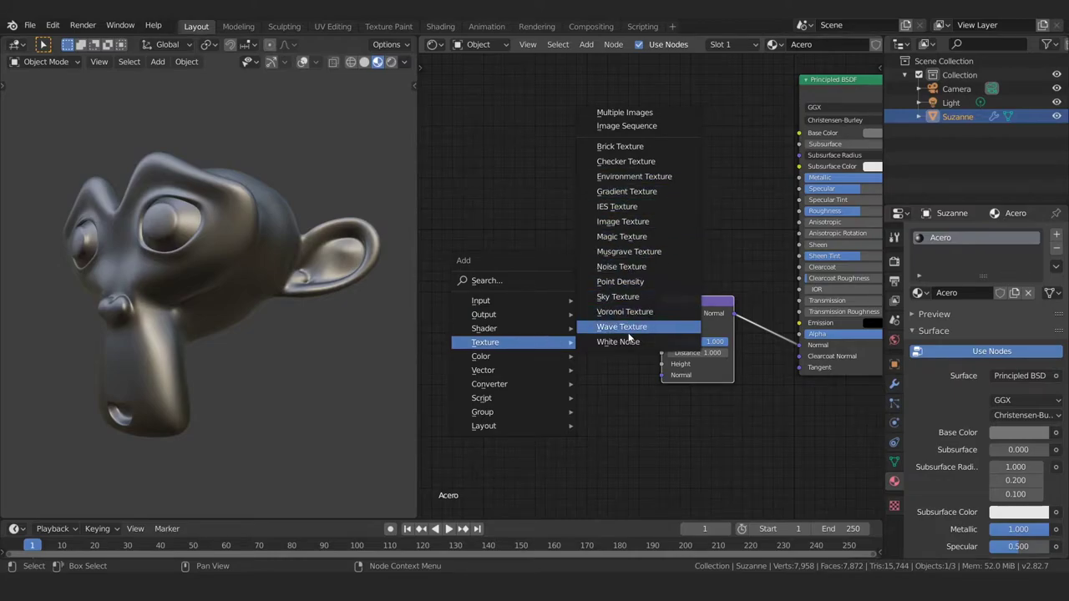
click(624, 266)
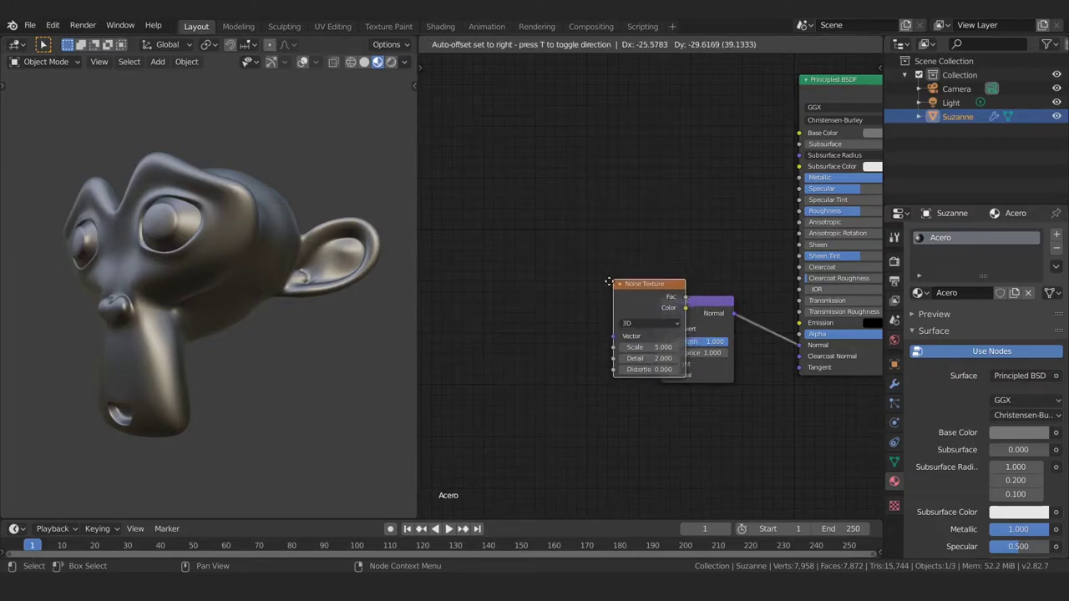
click(461, 291)
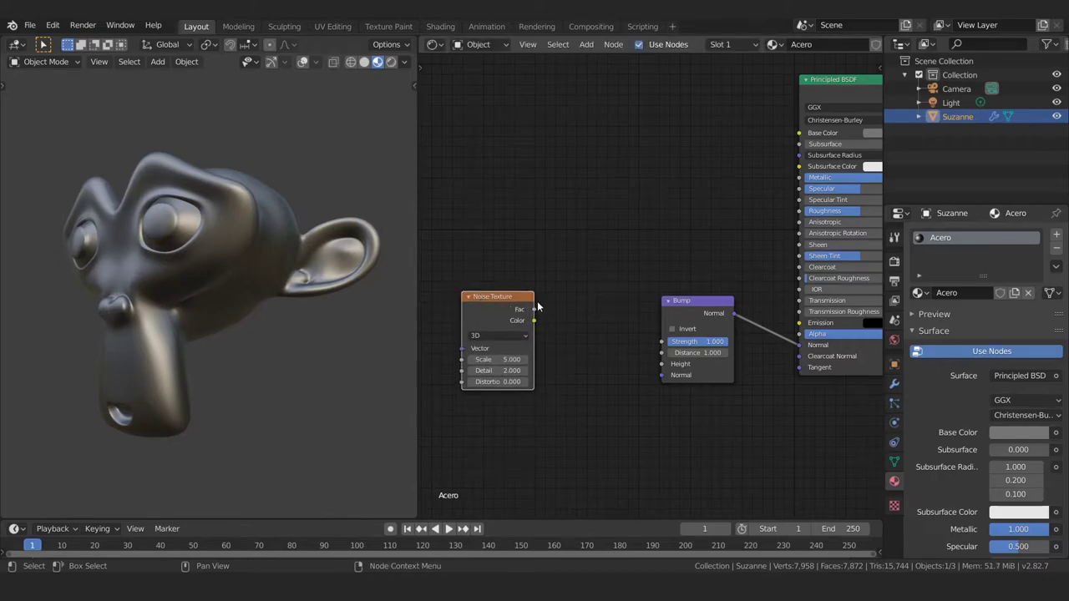
key(shift+a)
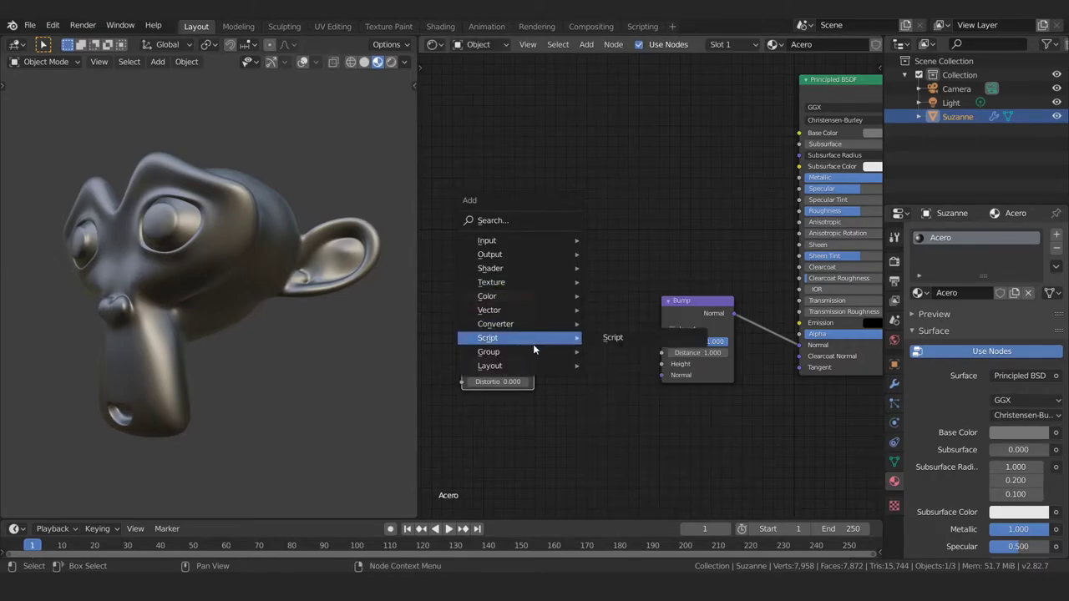
mouse_move(496, 324)
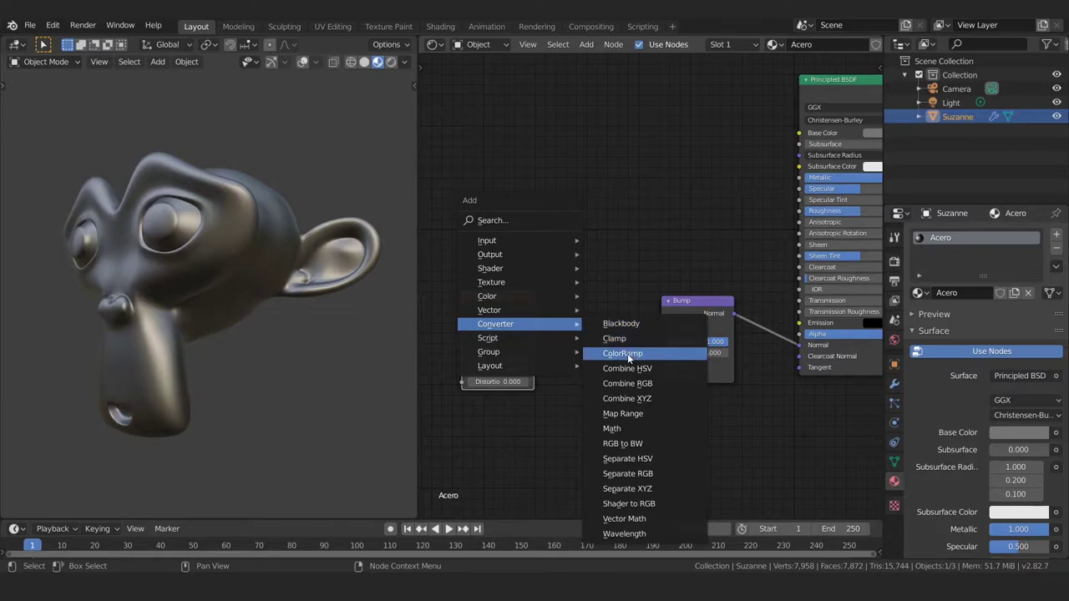
click(627, 354)
click(565, 293)
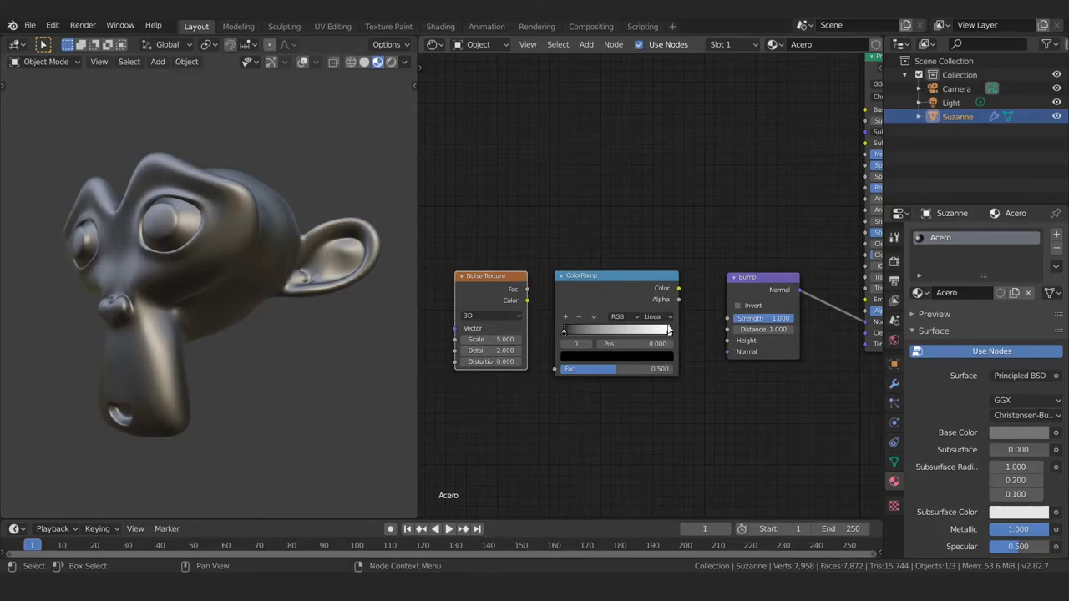
Step: Link Noise Color to ColorRamp Fac and ColorRamp Color to Bump Height
drag(677, 288, 727, 341)
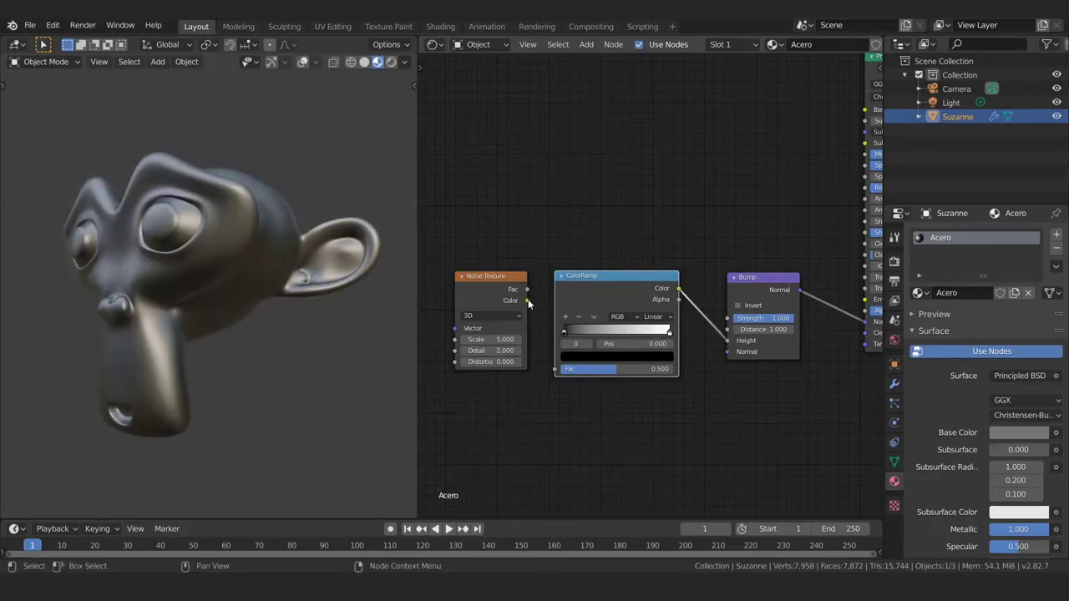
drag(527, 300, 554, 369)
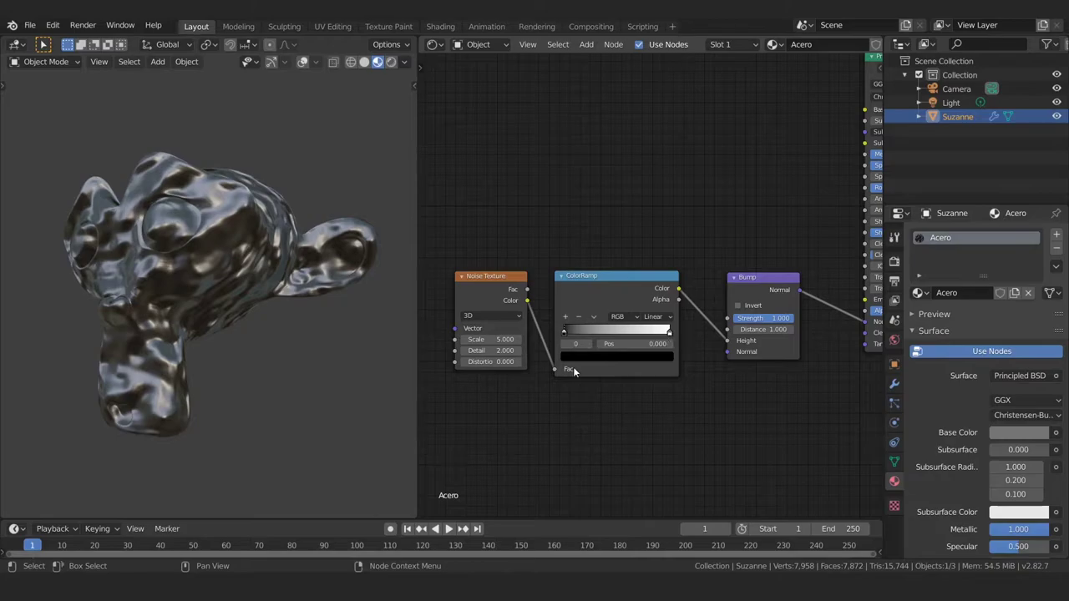
click(669, 331)
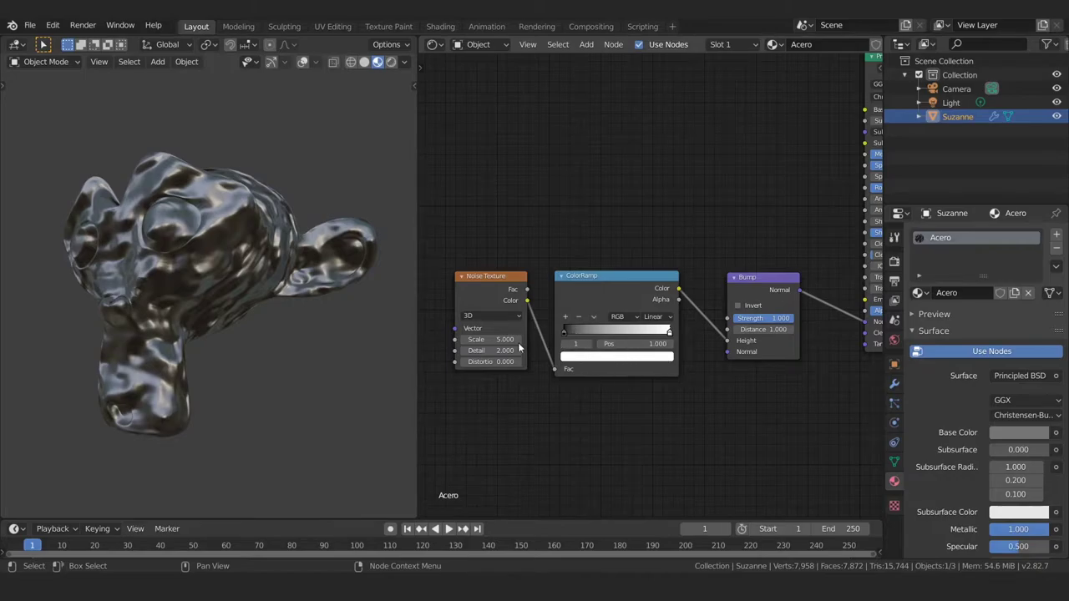
middle_drag(519, 347, 523, 348)
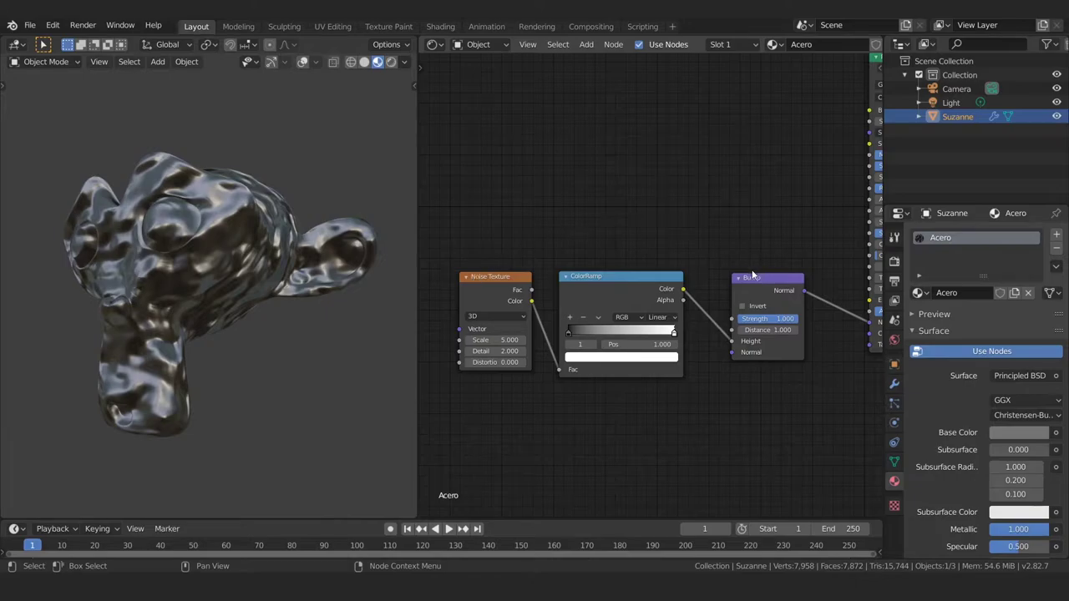
click(657, 275)
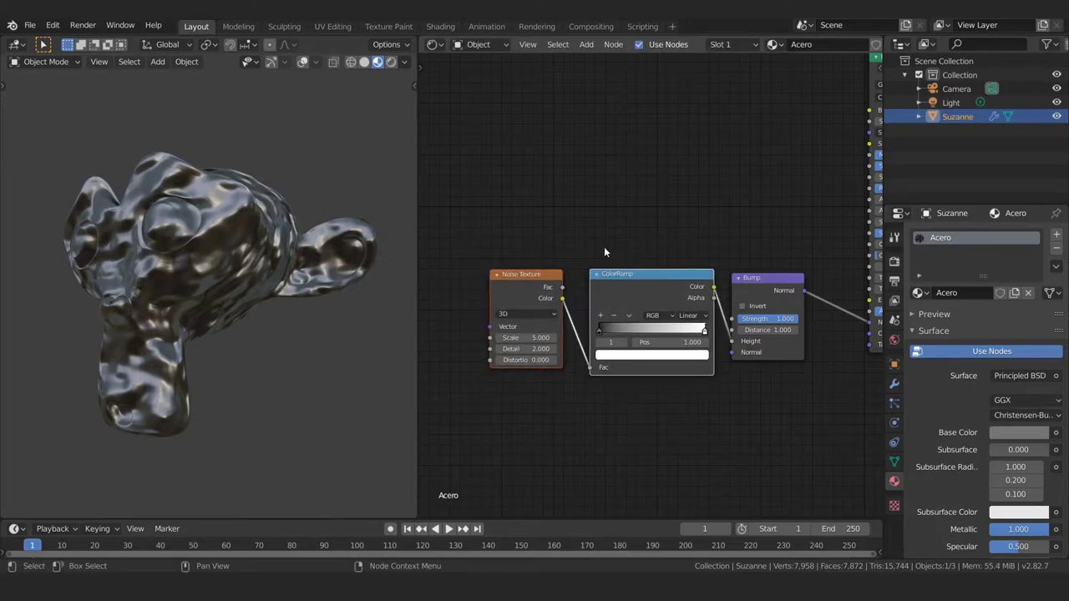
middle_drag(515, 287, 704, 261)
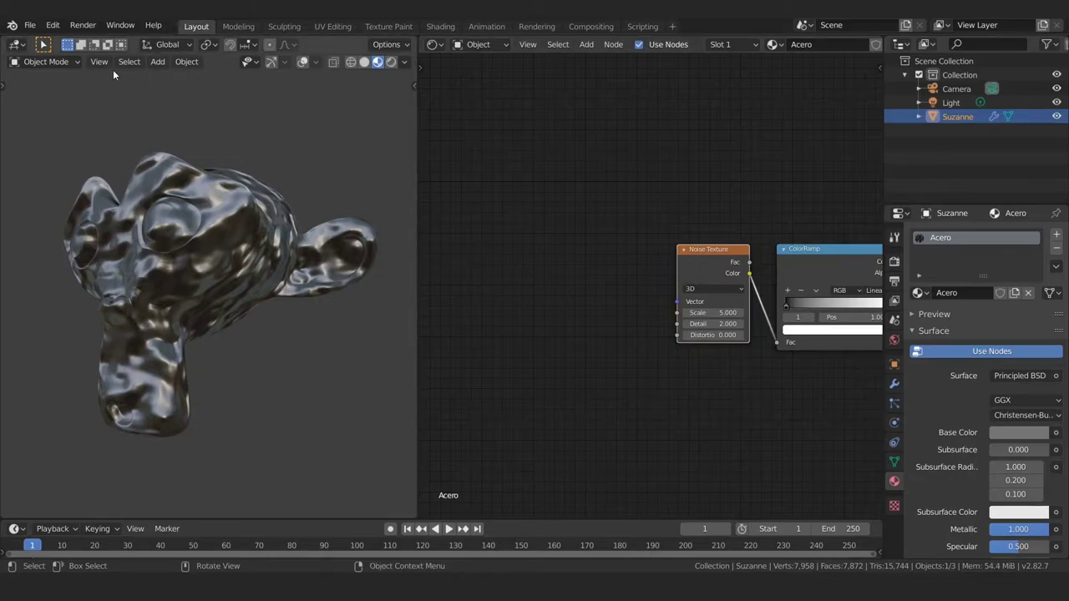
click(30, 25)
mouse_move(53, 25)
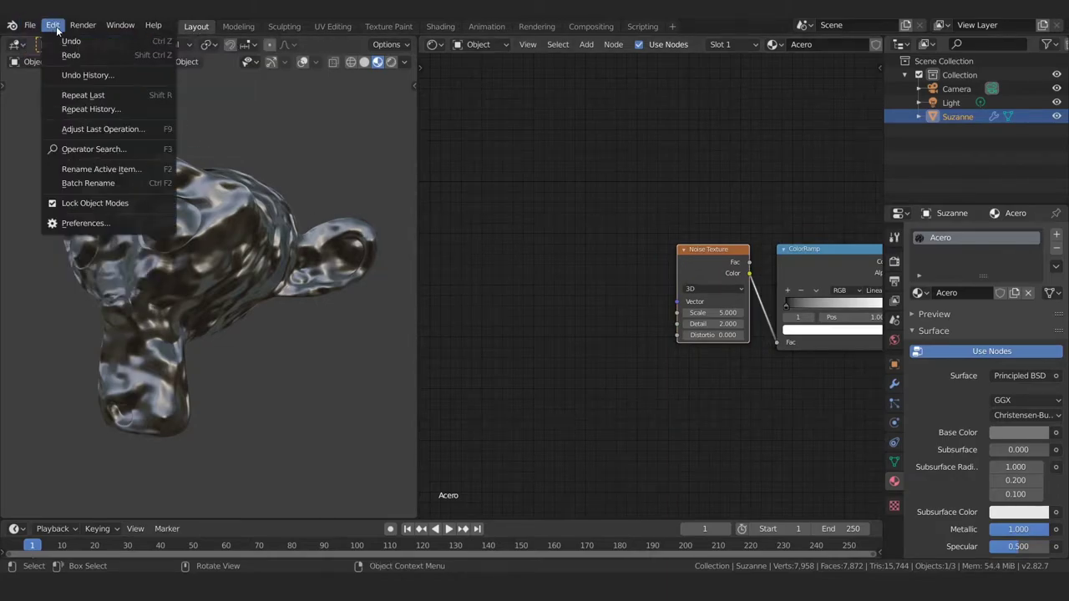
click(96, 223)
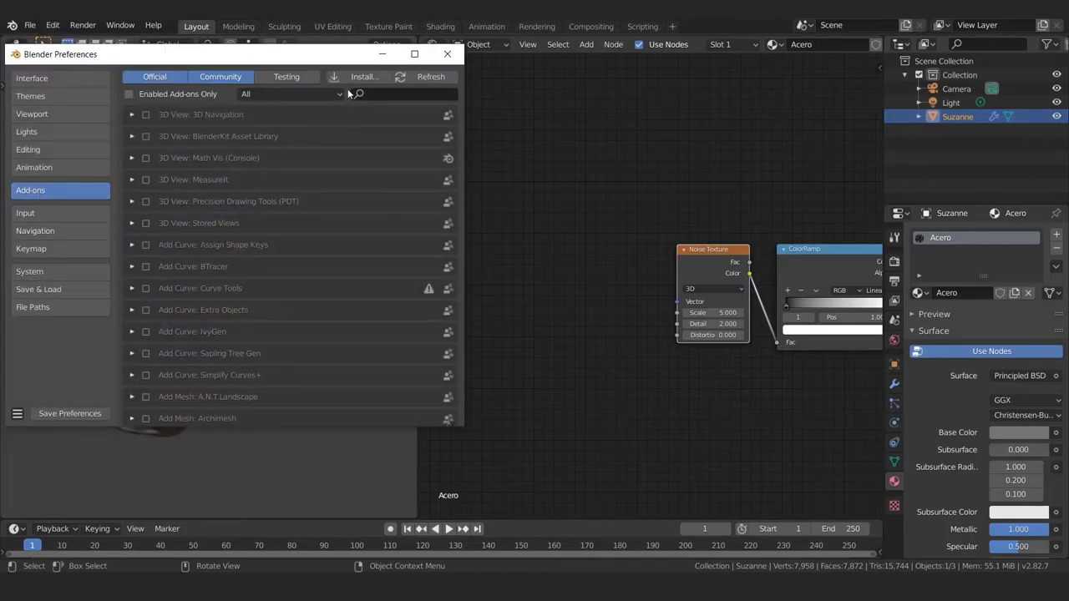
click(380, 94)
text(node)
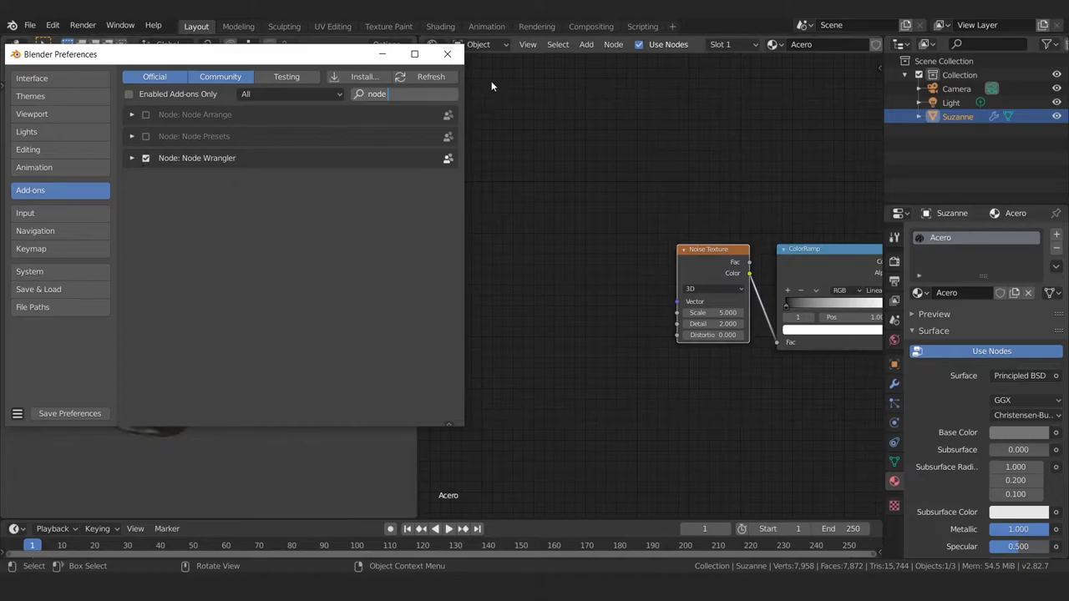
click(447, 53)
Step: Add Texture Coordinate and Mapping nodes via Ctrl+T, linking Object coordinates into Mapping Vector
middle_drag(512, 237, 535, 201)
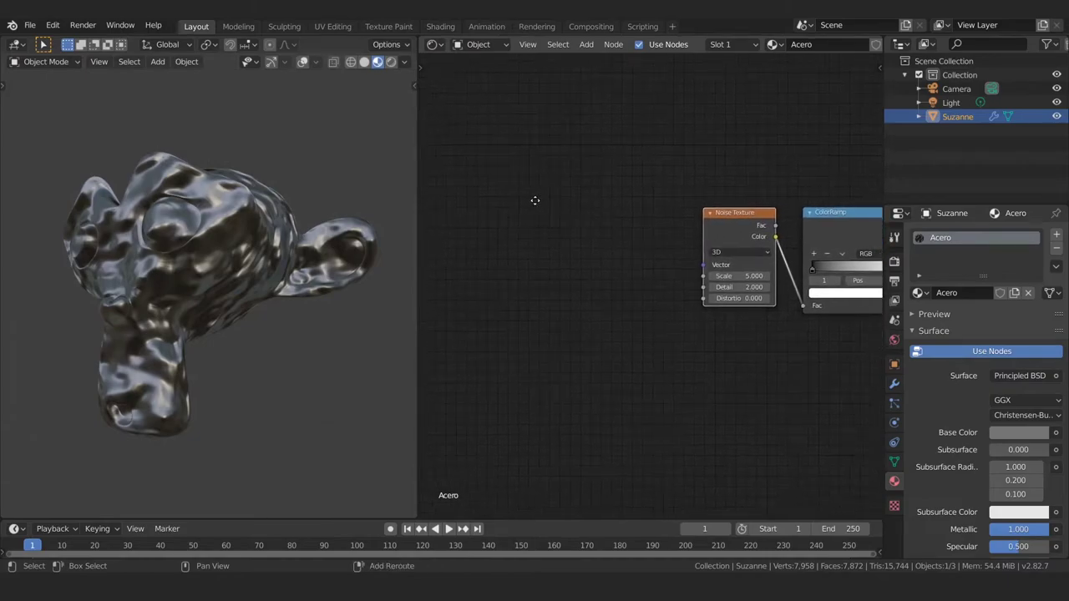
middle_drag(544, 261, 538, 280)
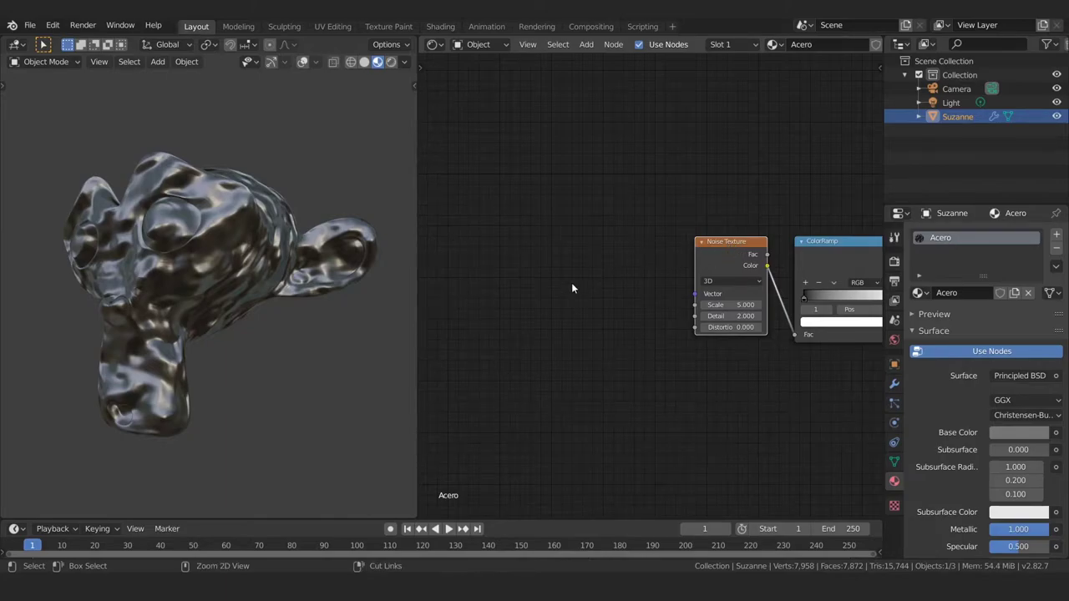
key(ctrl+t)
middle_drag(568, 261, 589, 242)
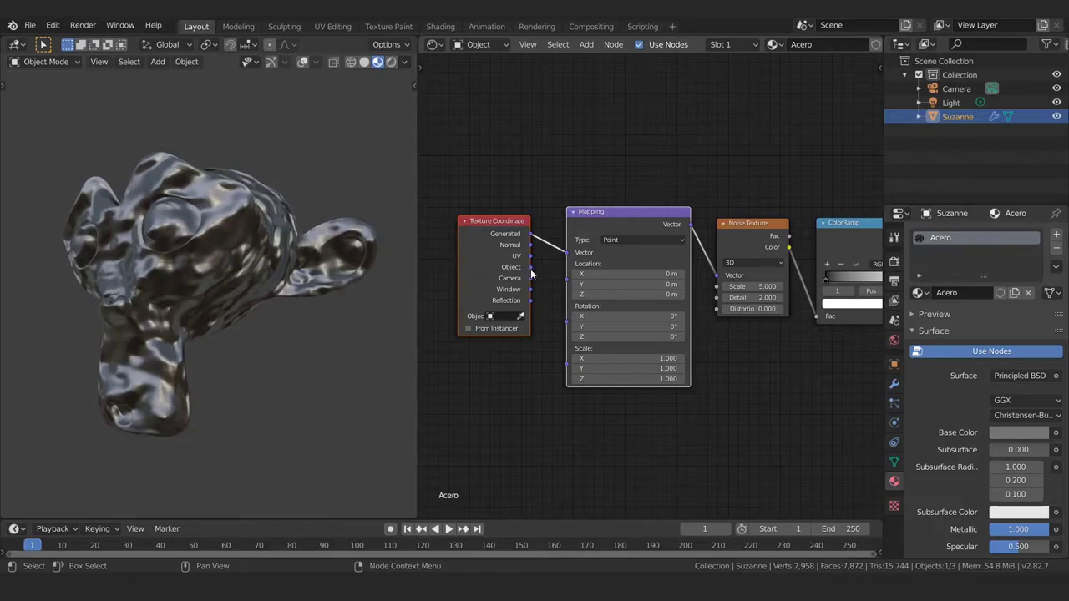
drag(531, 268, 567, 253)
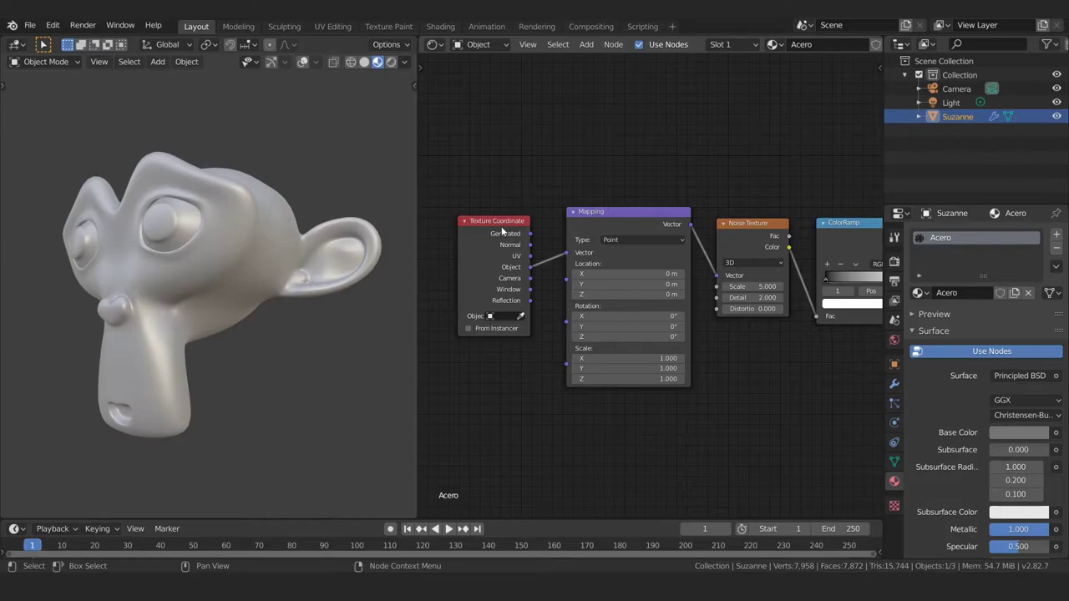
drag(502, 230, 499, 216)
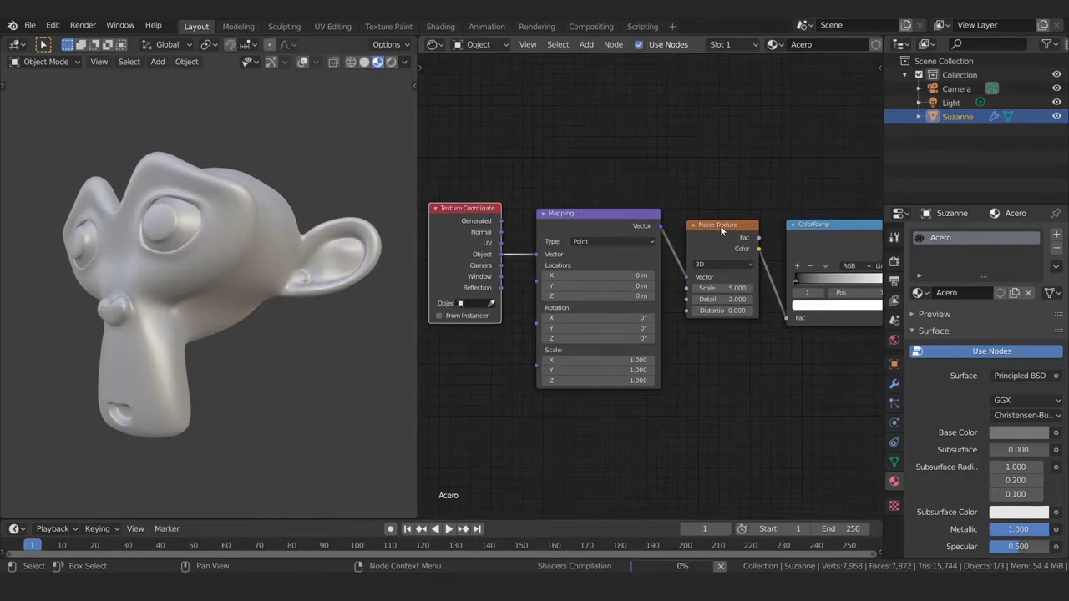
mouse_move(715, 226)
middle_down()
mouse_move(551, 254)
mouse_move(820, 252)
middle_up()
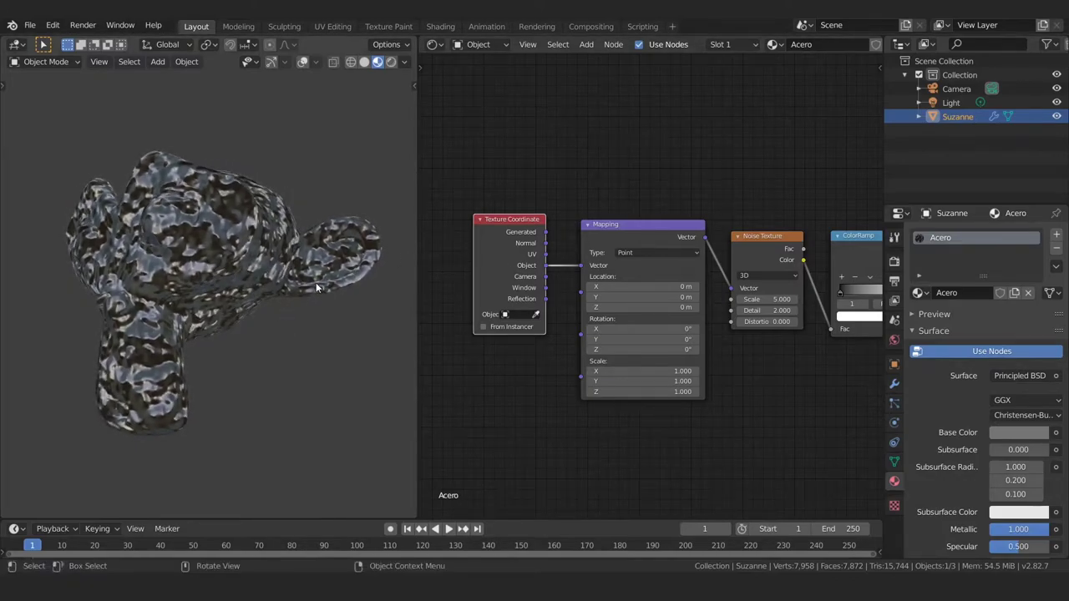
shift+middle_drag(349, 290, 339, 296)
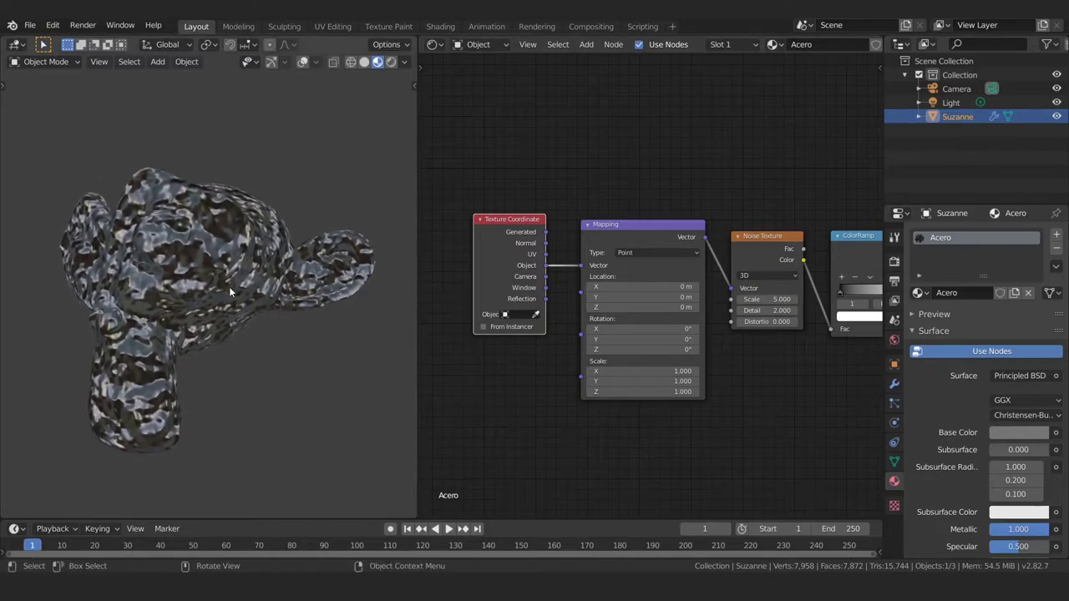
middle_drag(752, 295, 628, 269)
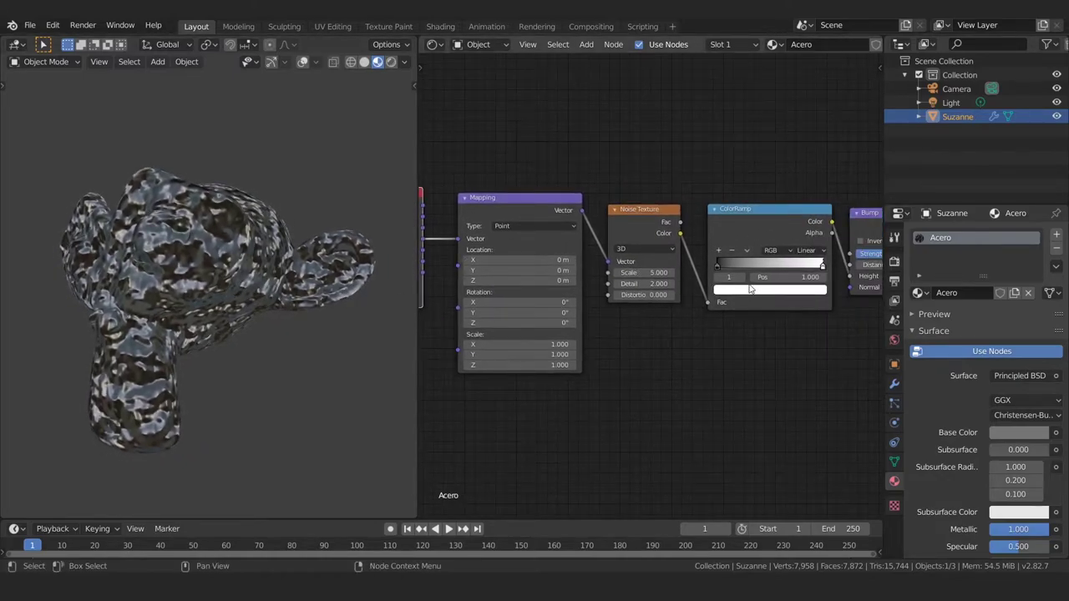
Step: Raise the Noise Texture Scale for finer bumps
middle_drag(750, 288, 653, 291)
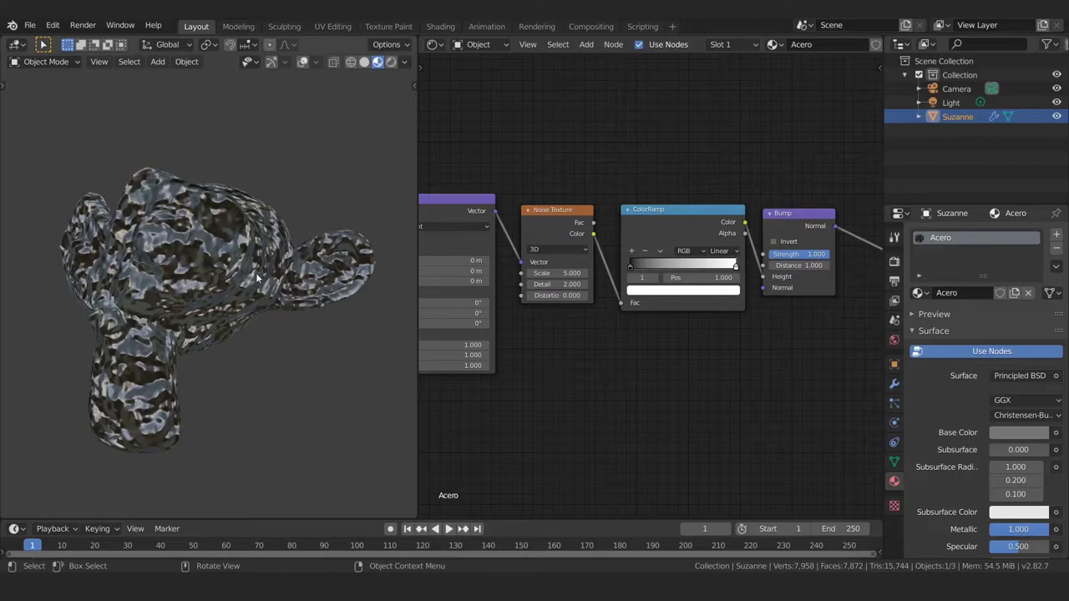
middle_drag(198, 307, 195, 298)
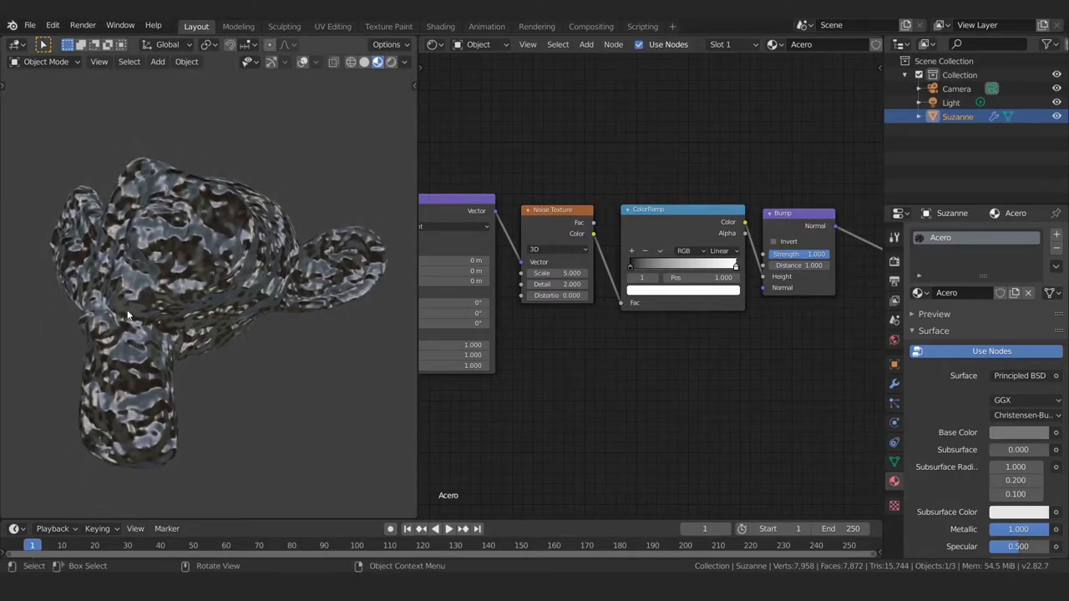
scroll(551, 302, up, 2)
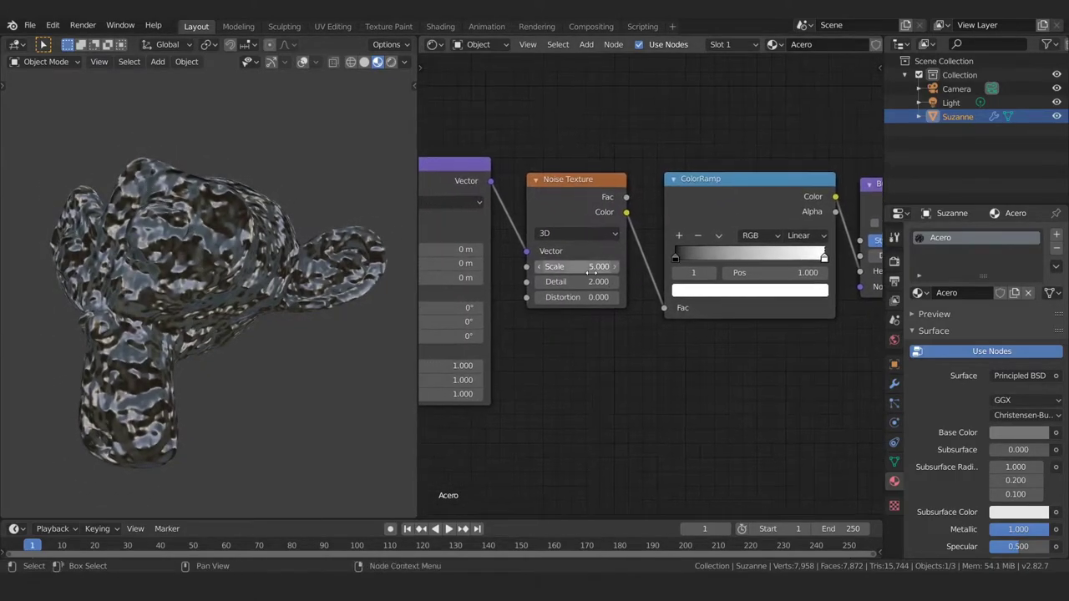
scroll(591, 270, up, 2)
mouse_move(565, 260)
mouse_down()
mouse_move(701, 277)
mouse_move(693, 282)
mouse_up()
Step: Set the Bump node's Strength to 0.120 and Distance to 0.070
middle_drag(693, 282, 479, 265)
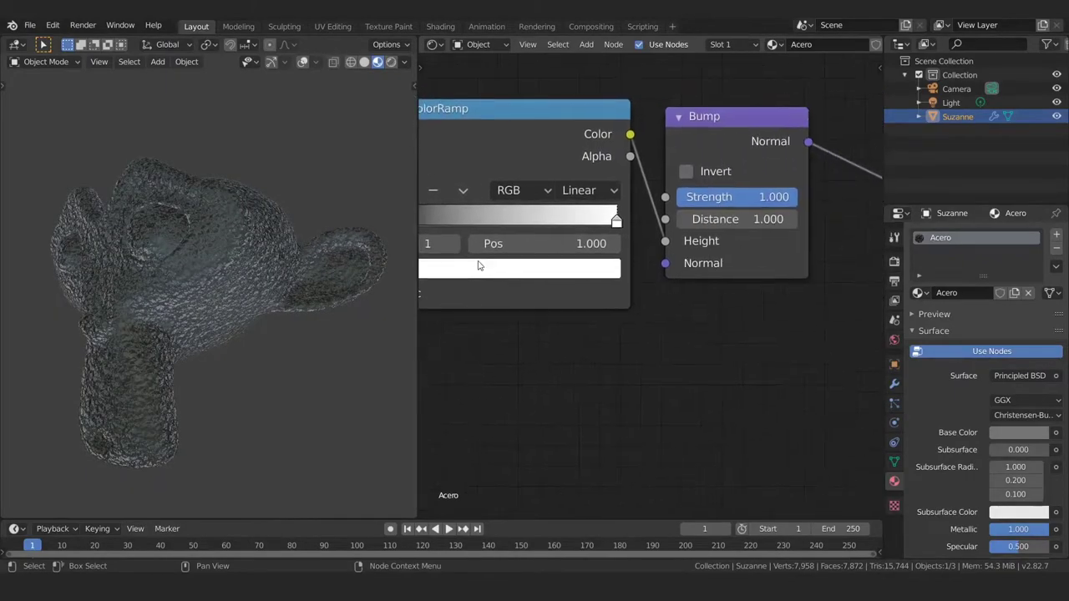
middle_drag(691, 275, 557, 335)
scroll(610, 288, up, 2)
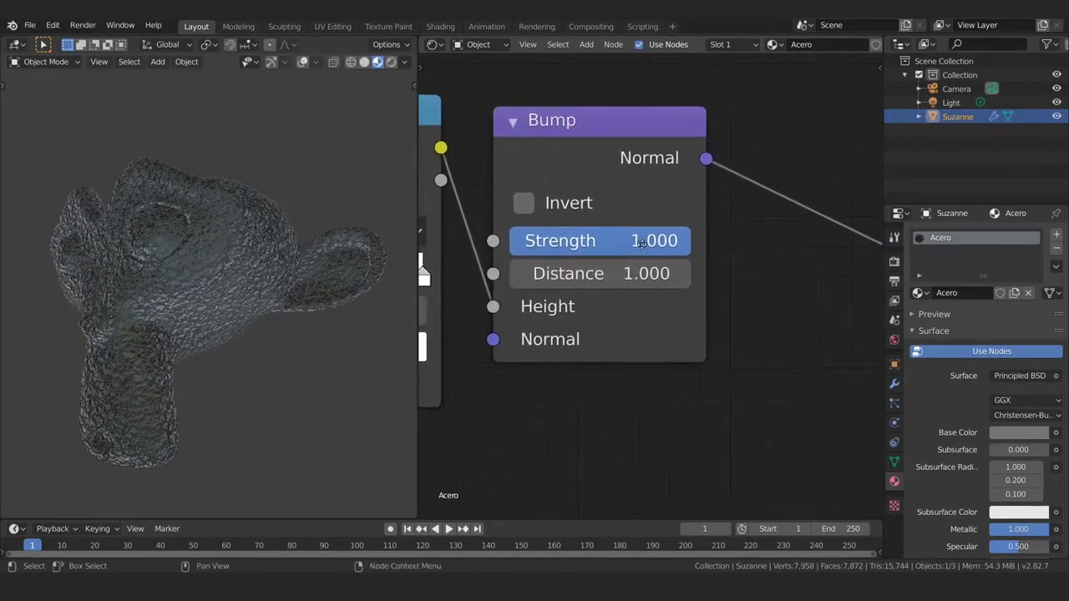
mouse_move(612, 246)
mouse_down()
mouse_move(499, 259)
mouse_move(480, 273)
mouse_up()
mouse_move(649, 270)
mouse_down()
mouse_move(626, 273)
mouse_move(645, 276)
mouse_up()
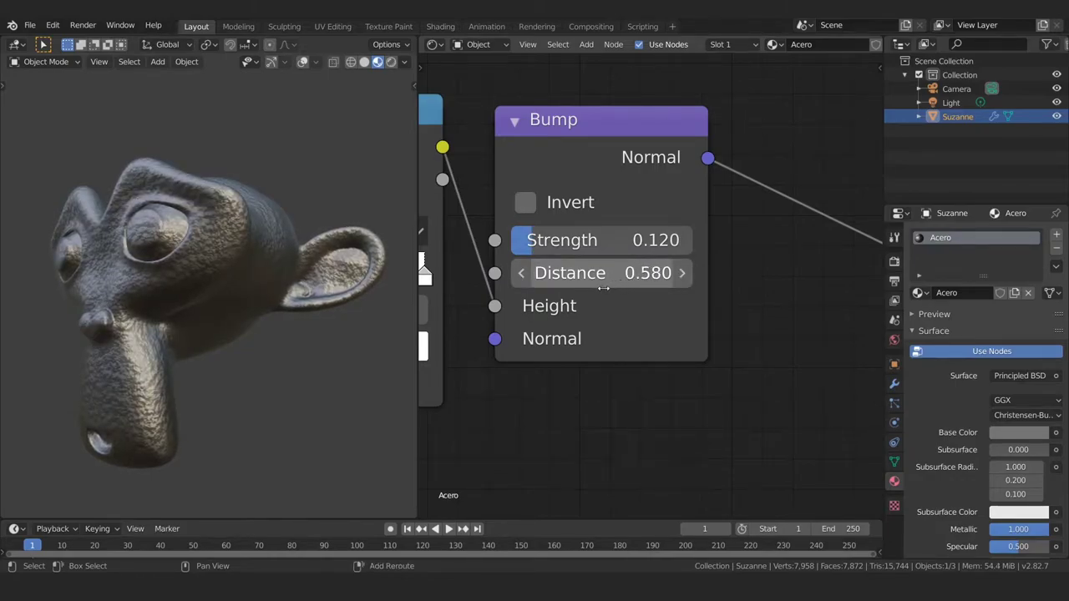
drag(582, 290, 559, 296)
mouse_move(276, 330)
middle_down()
mouse_move(222, 291)
mouse_move(307, 270)
mouse_move(273, 326)
mouse_move(213, 348)
mouse_move(153, 338)
mouse_move(158, 291)
mouse_move(251, 289)
mouse_move(254, 337)
mouse_move(242, 304)
mouse_move(248, 310)
mouse_move(215, 315)
mouse_move(231, 300)
mouse_move(250, 349)
mouse_move(199, 366)
mouse_move(256, 343)
mouse_move(242, 338)
mouse_move(251, 330)
middle_up()
Step: Orbit and zoom around Suzanne to inspect the subtler bump effect
scroll(524, 249, down, 5)
mouse_move(469, 234)
middle_down()
mouse_move(523, 251)
mouse_move(576, 289)
middle_up()
middle_drag(521, 253, 548, 273)
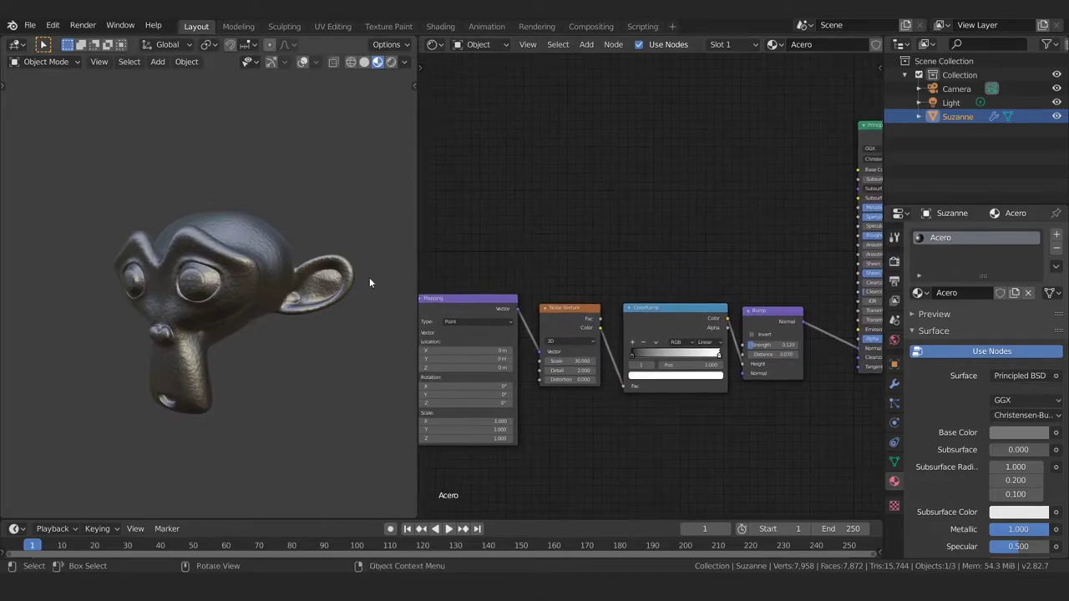
mouse_move(369, 279)
middle_down()
mouse_move(267, 277)
mouse_move(240, 313)
mouse_move(255, 274)
middle_up()
mouse_move(248, 336)
middle_down()
mouse_move(265, 268)
mouse_move(342, 276)
middle_up()
scroll(565, 259, up, 2)
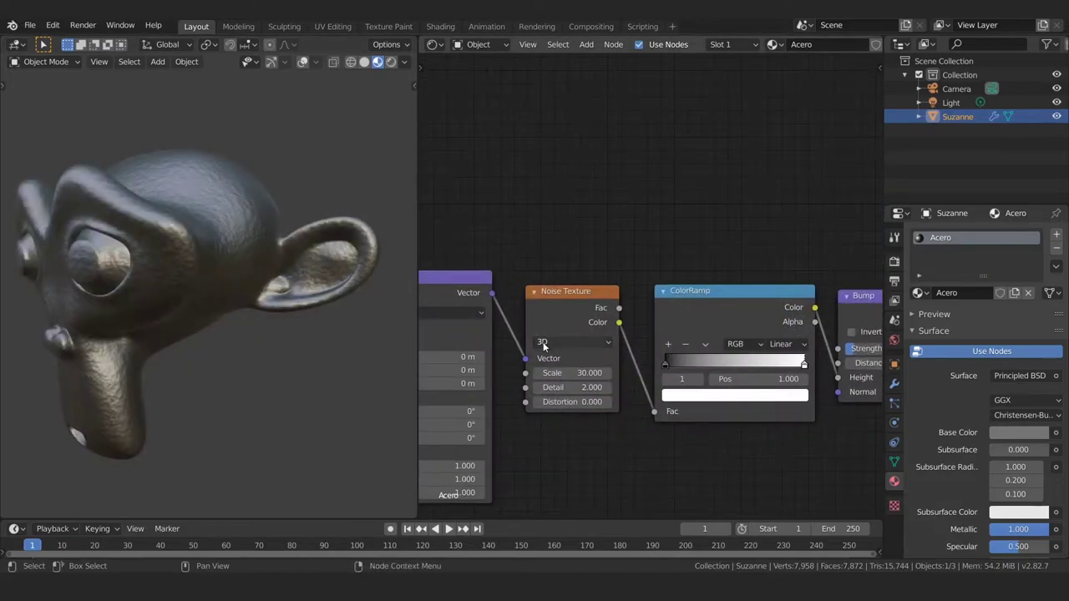
mouse_move(567, 314)
middle_down()
mouse_move(579, 311)
mouse_move(494, 237)
middle_up()
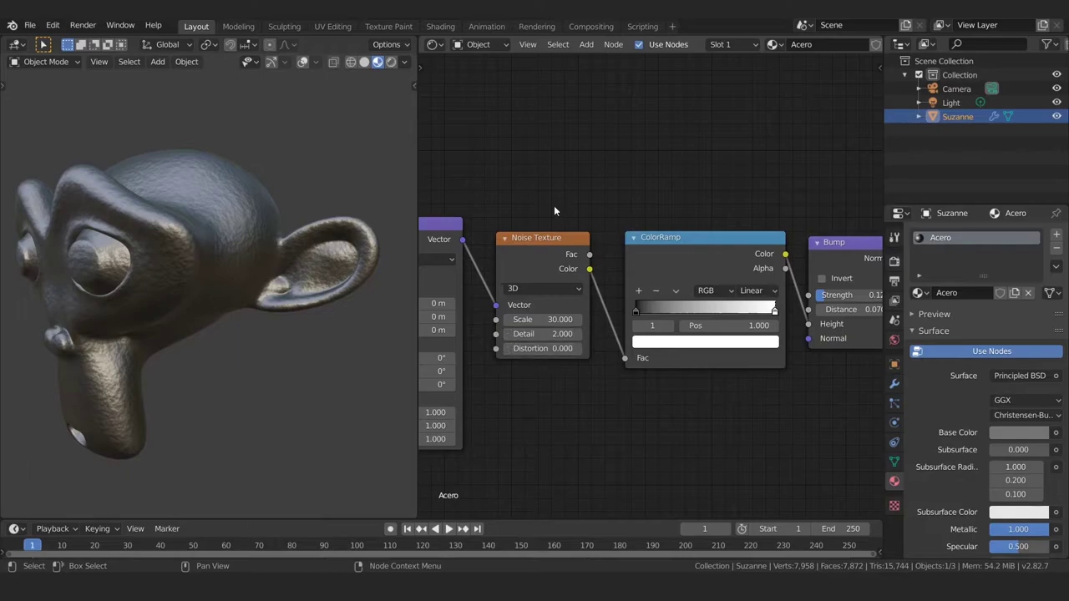
middle_drag(251, 246, 202, 245)
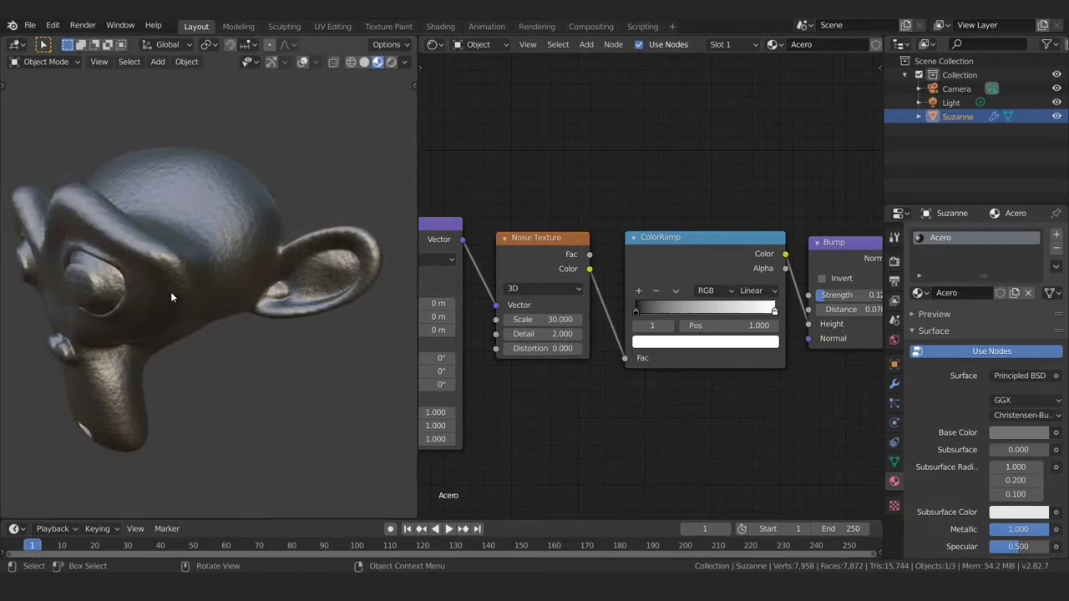
mouse_move(221, 238)
middle_down()
mouse_move(204, 242)
mouse_move(218, 219)
middle_up()
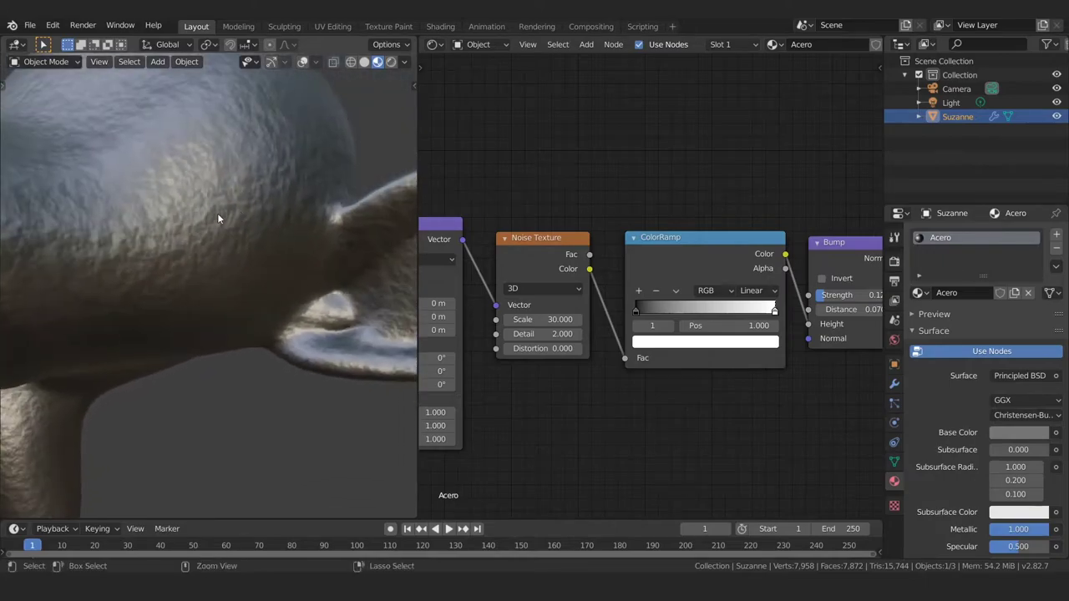
scroll(164, 244, down, 5)
scroll(212, 267, down, 3)
Step: Lower the Principled BSDF Roughness to 0.318
middle_drag(848, 140, 581, 244)
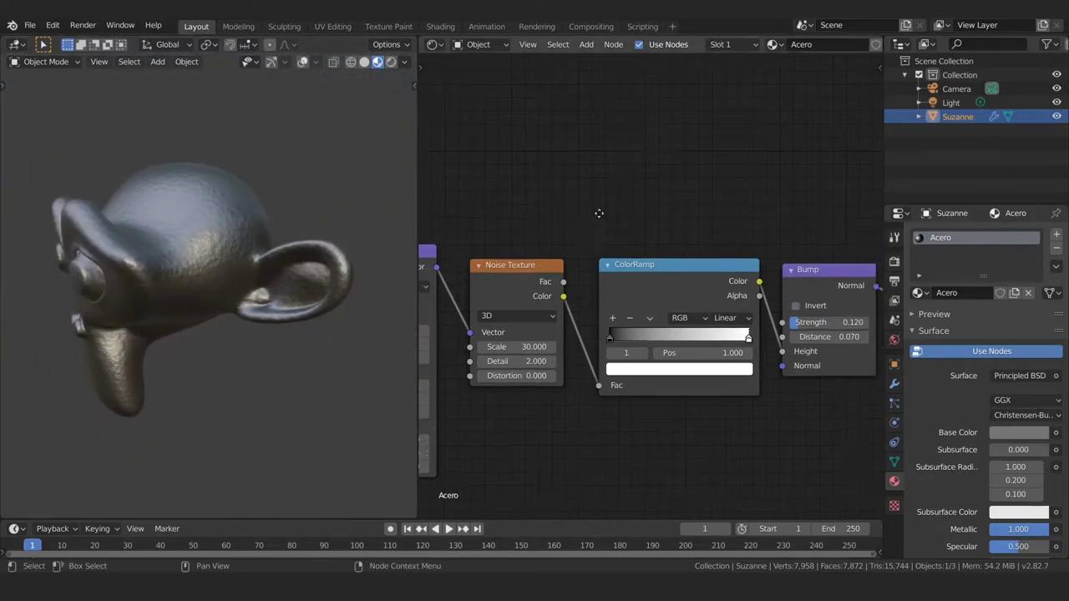
scroll(584, 251, up, 3)
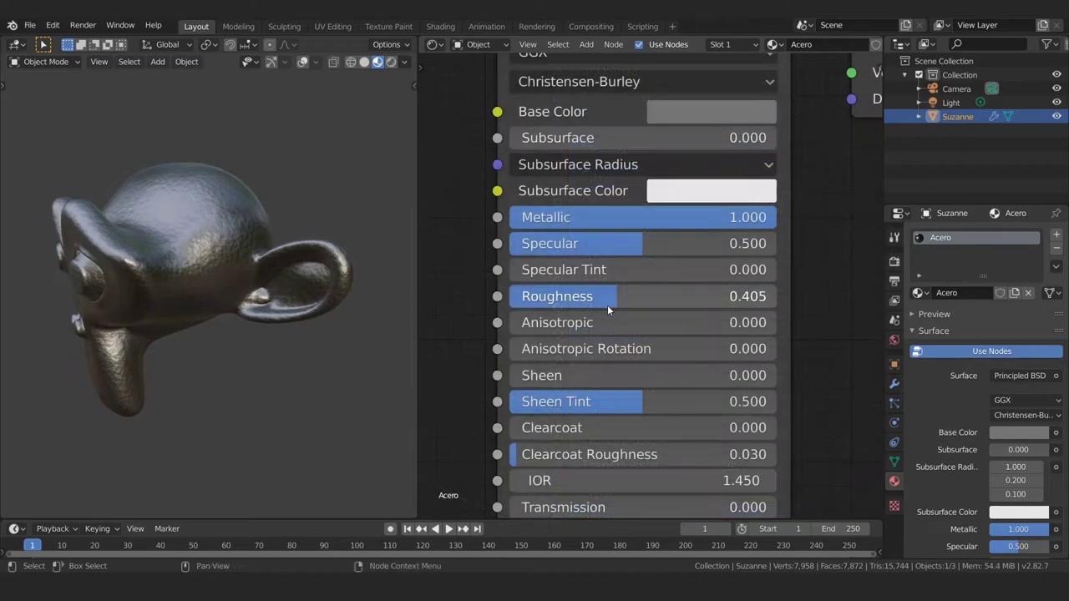
drag(607, 305, 576, 327)
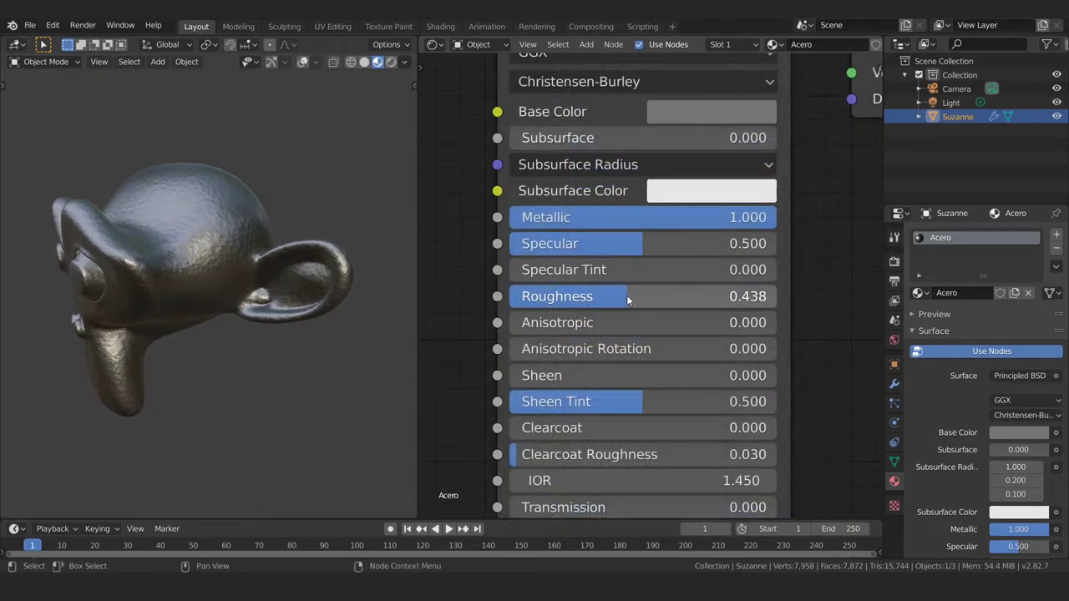
mouse_move(627, 299)
mouse_down()
mouse_move(522, 310)
mouse_move(734, 301)
mouse_move(583, 304)
mouse_up()
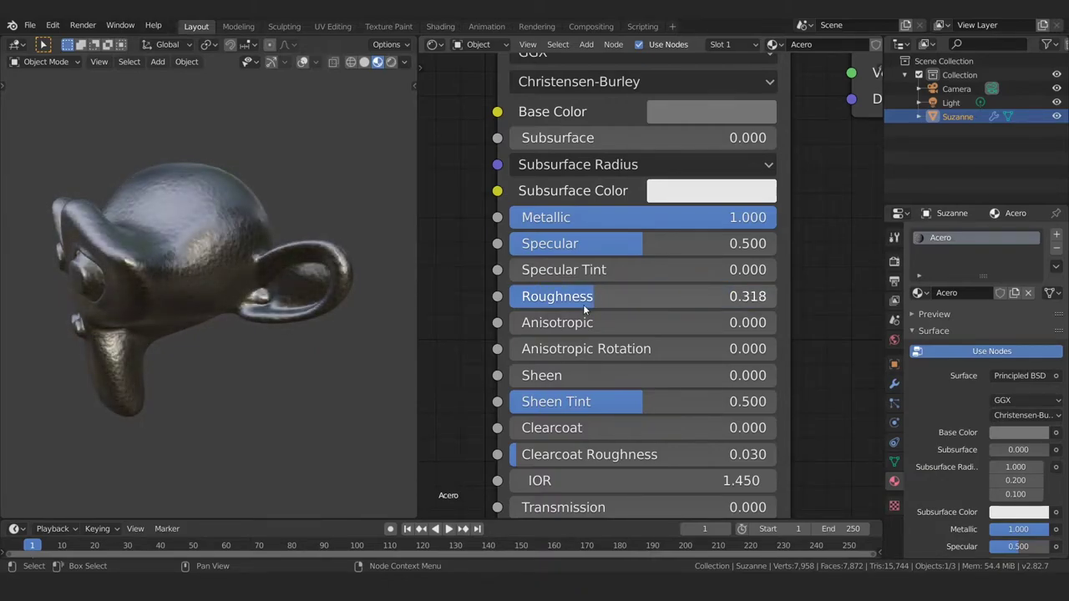
mouse_move(494, 307)
middle_down()
mouse_move(586, 256)
mouse_move(474, 302)
mouse_move(497, 287)
mouse_move(483, 307)
middle_up()
scroll(586, 255, down, 3)
Step: Add a second ColorRamp fed by Noise Color, with its Color driving Roughness
key(shift+a)
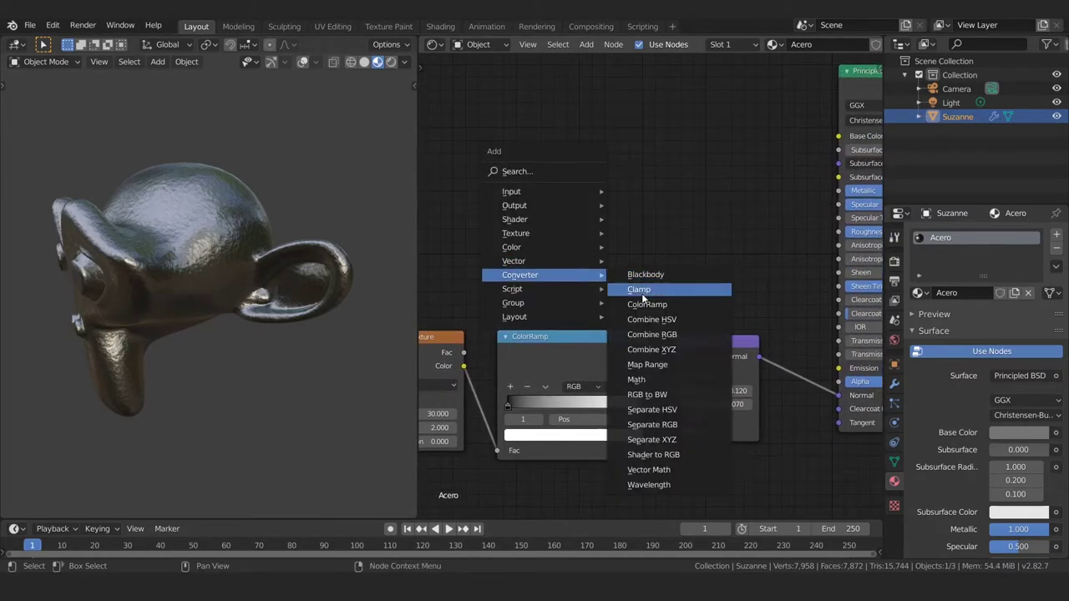
click(647, 304)
click(583, 148)
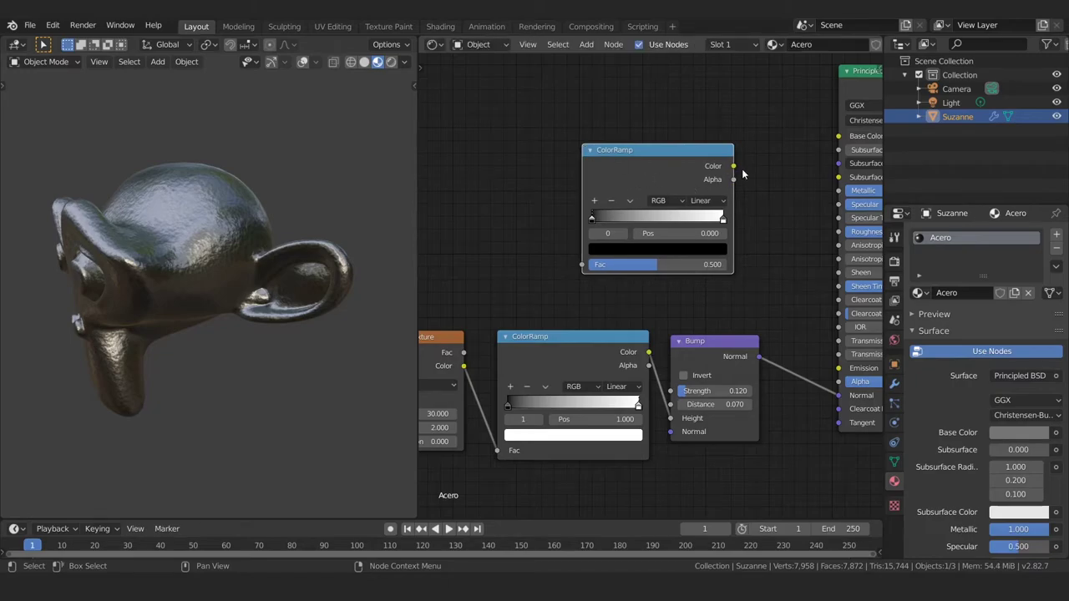
mouse_move(693, 157)
mouse_down()
mouse_move(603, 197)
mouse_move(667, 214)
mouse_up()
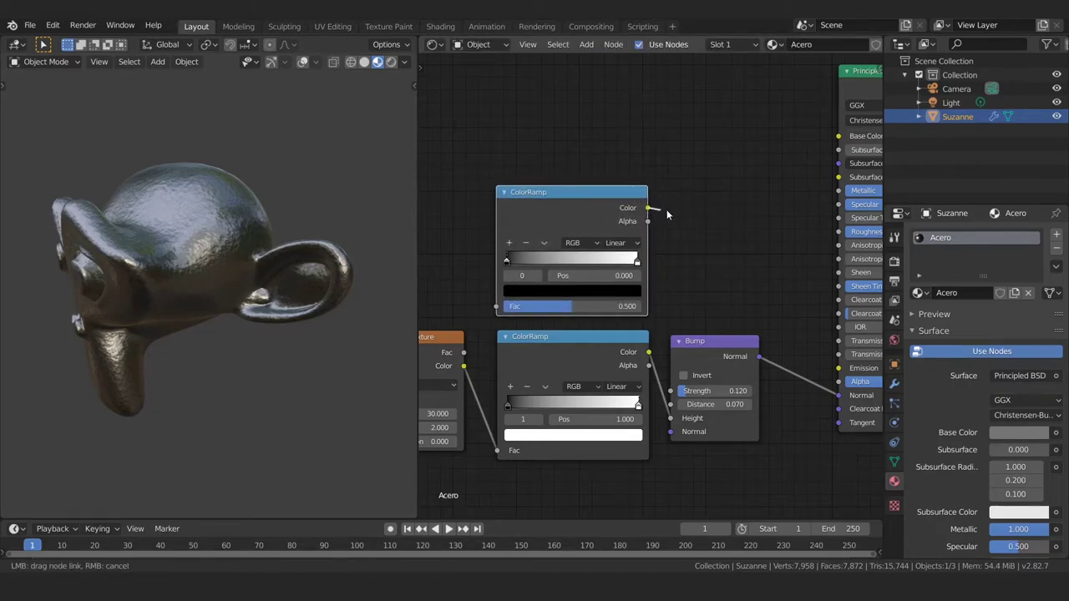
drag(786, 248, 838, 234)
mouse_move(754, 227)
middle_down()
mouse_move(576, 231)
mouse_move(699, 225)
mouse_move(610, 272)
middle_up()
scroll(632, 233, up, 2)
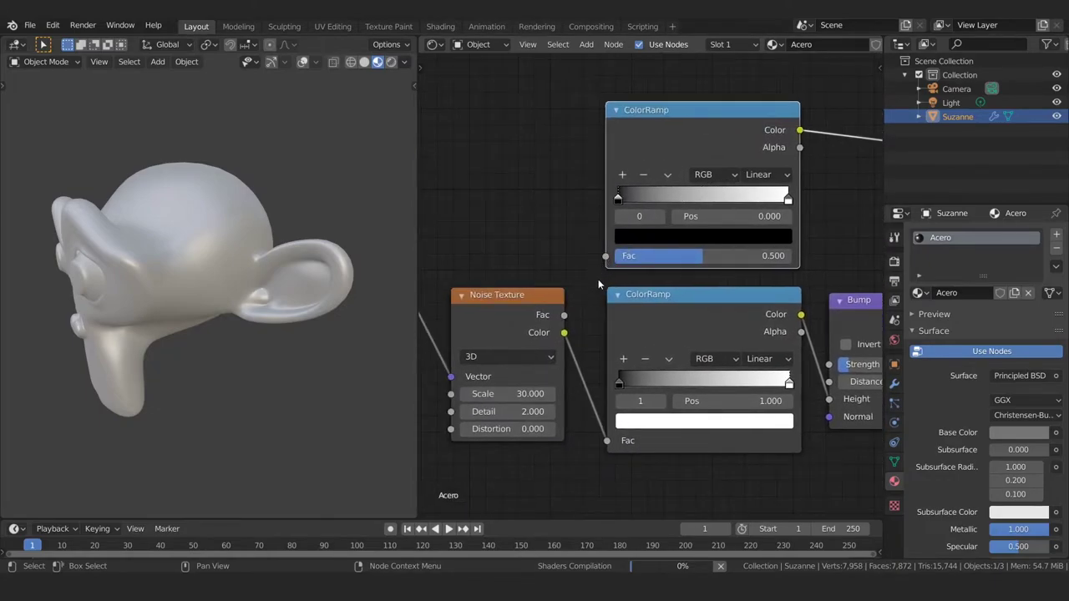
mouse_move(606, 256)
mouse_down()
mouse_move(592, 302)
mouse_move(549, 328)
mouse_up()
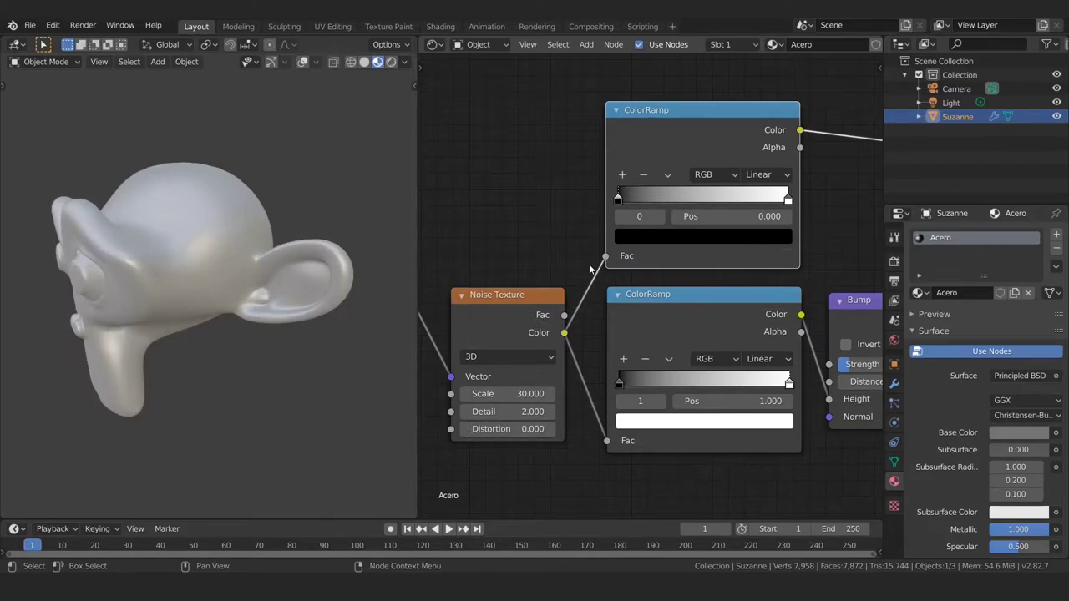
middle_drag(225, 273, 215, 289)
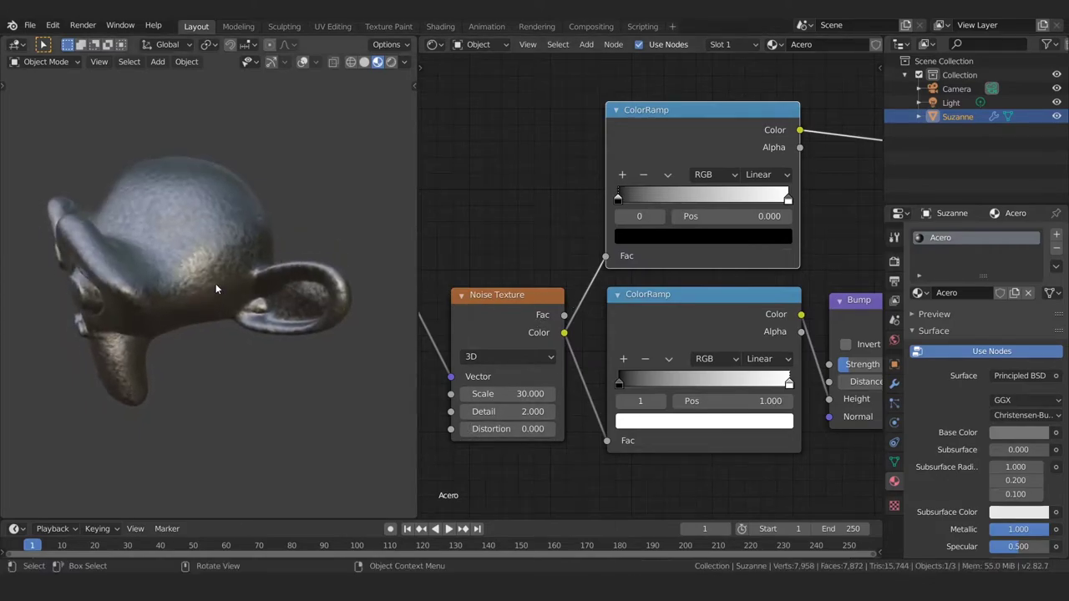
scroll(224, 220, up, 5)
mouse_move(224, 219)
middle_down()
mouse_move(228, 308)
mouse_move(212, 289)
middle_up()
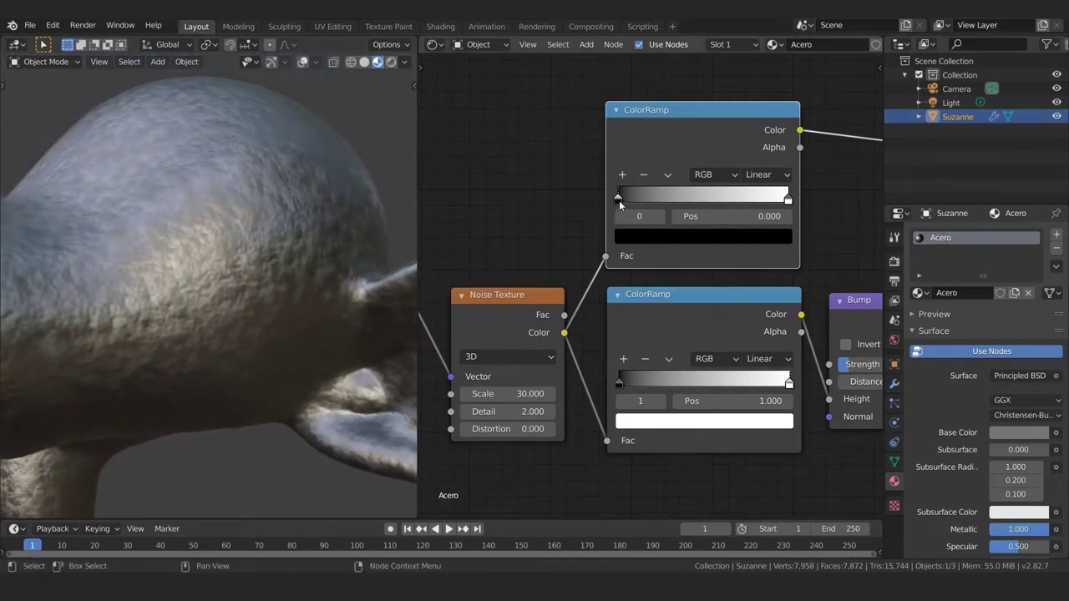
Step: Move the new ColorRamp's black stop to 0.156 and white stop to about 0.630
drag(618, 199, 662, 199)
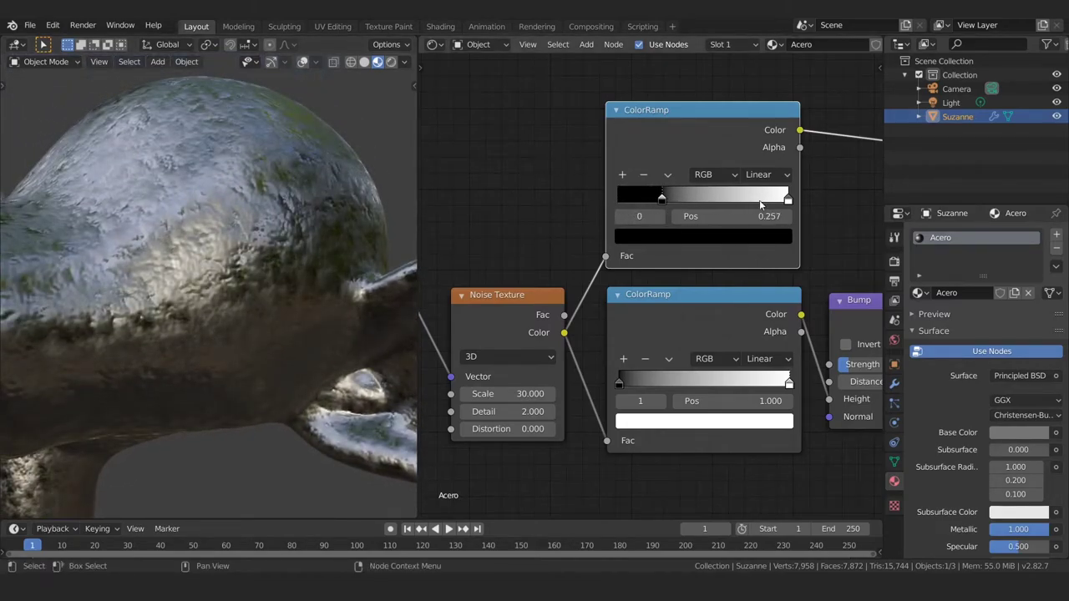
mouse_move(787, 199)
mouse_down()
mouse_move(695, 210)
mouse_move(651, 199)
mouse_up()
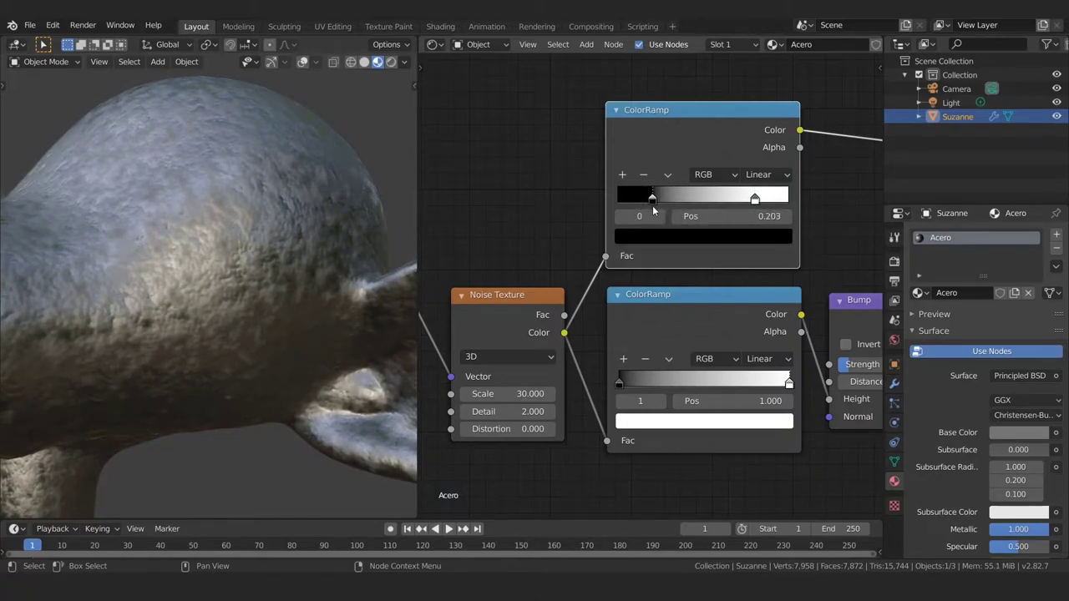
mouse_move(345, 318)
middle_down()
mouse_move(273, 303)
mouse_move(317, 296)
mouse_move(282, 378)
mouse_move(284, 288)
mouse_move(316, 313)
mouse_move(305, 306)
middle_up()
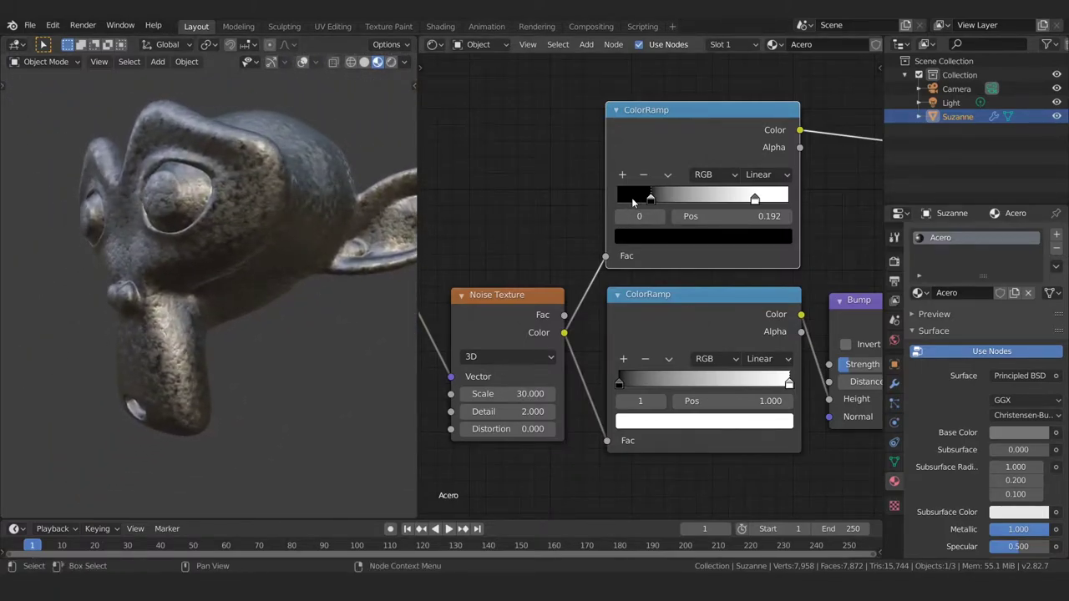
drag(654, 207, 632, 208)
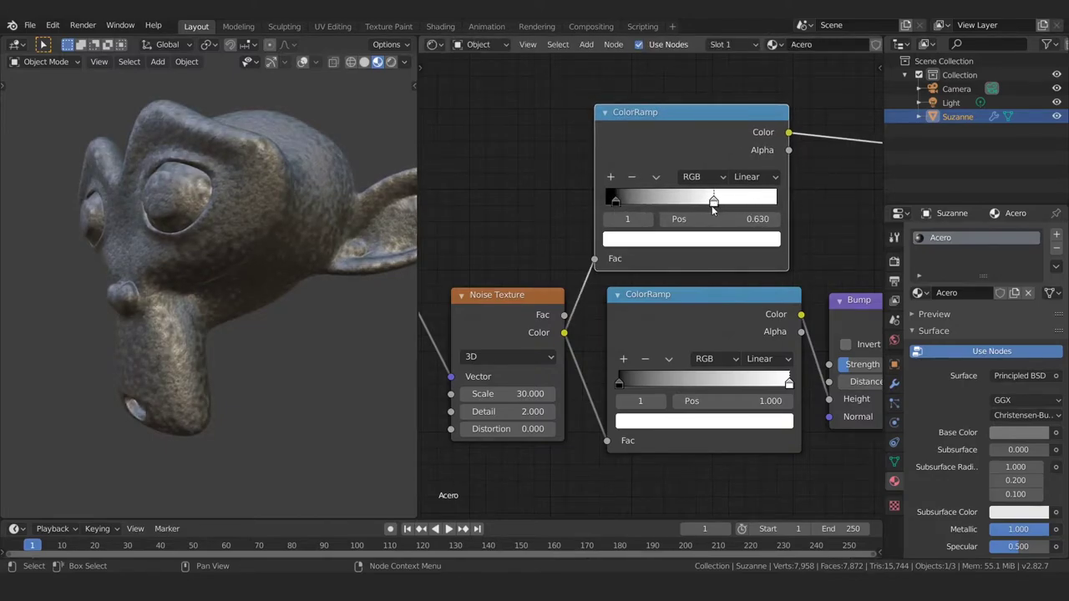
drag(743, 204, 713, 203)
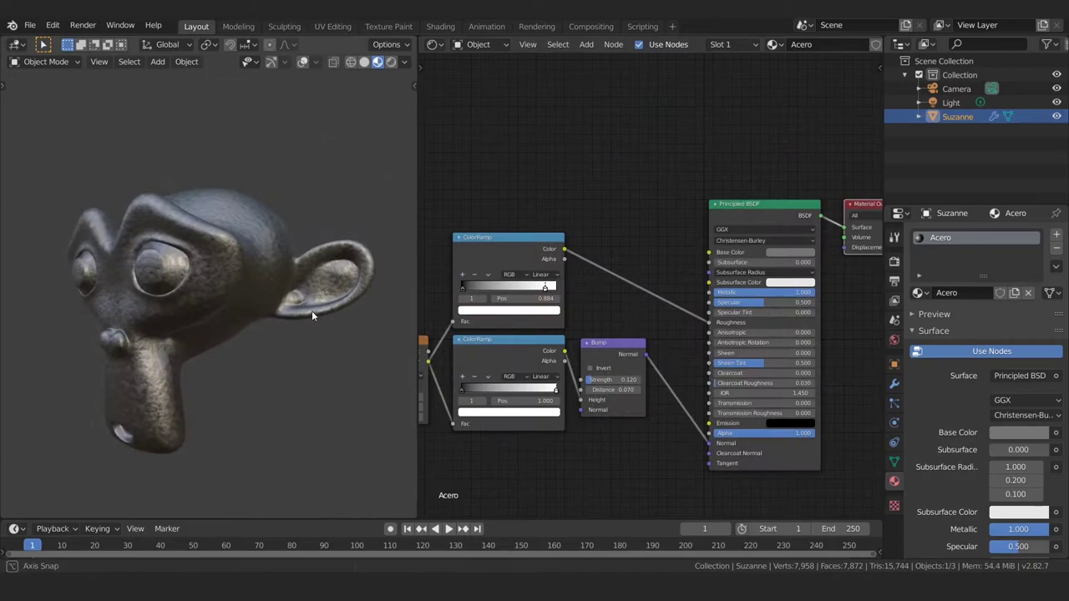
middle_drag(312, 316, 304, 316)
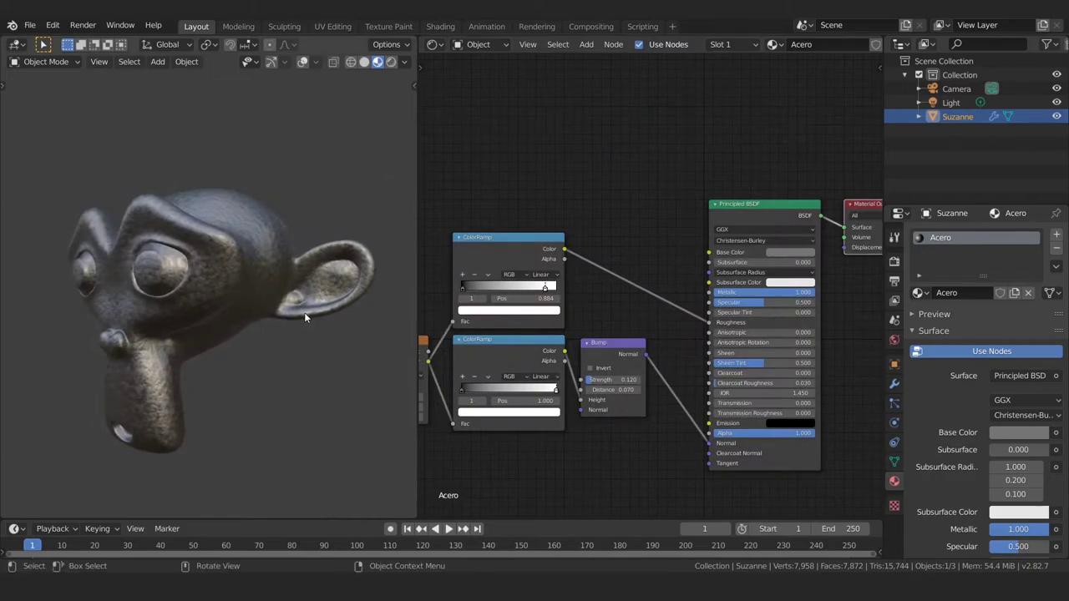
mouse_move(215, 328)
middle_down()
mouse_move(230, 312)
mouse_move(238, 337)
middle_up()
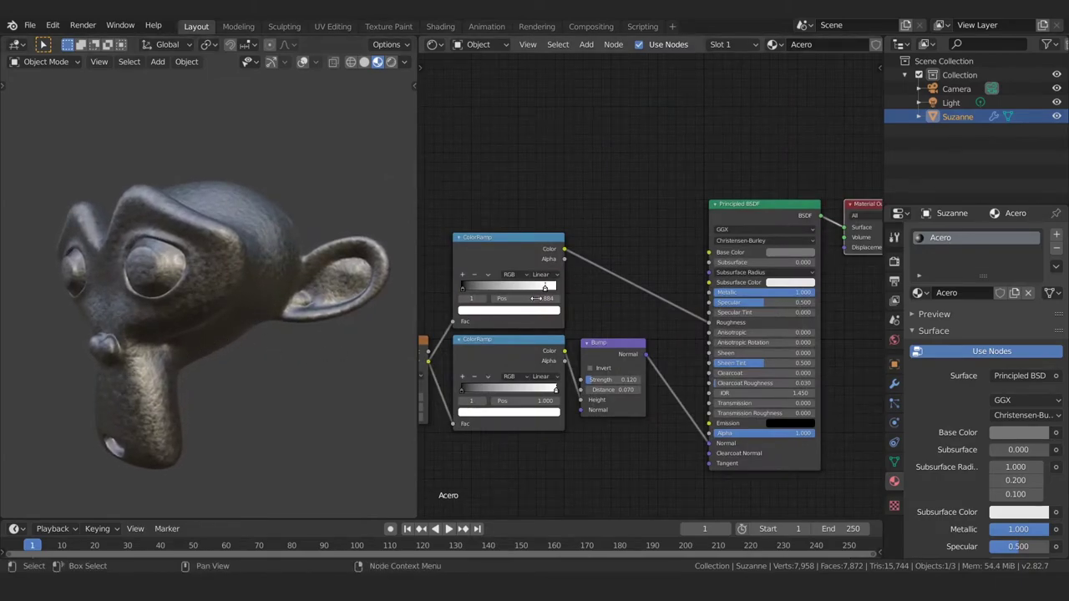
mouse_move(755, 192)
middle_down()
mouse_move(561, 260)
mouse_move(567, 287)
middle_up()
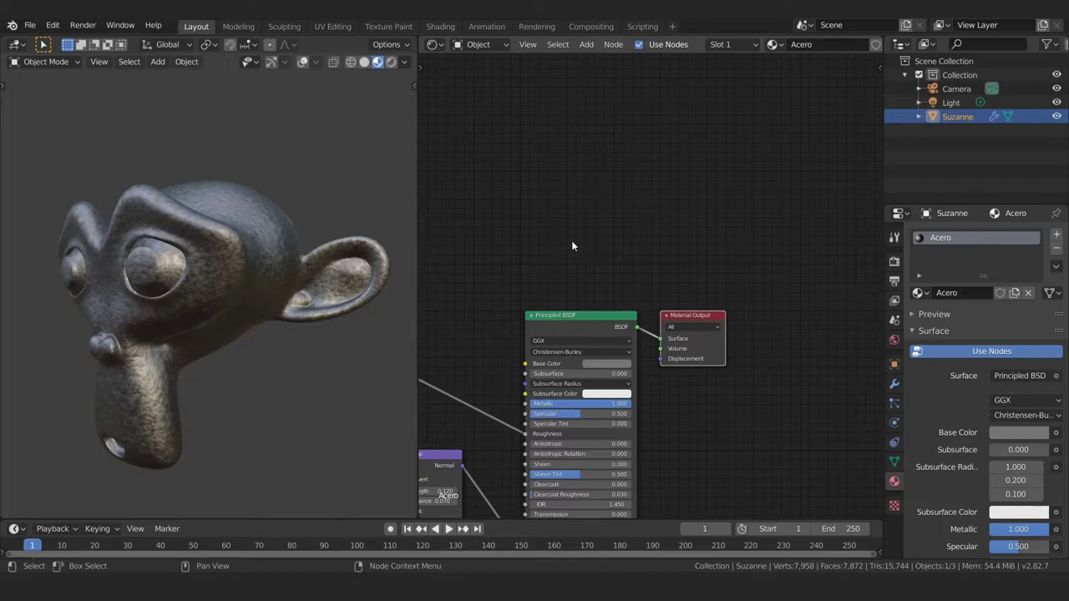
Step: Add a Mix Shader node and move the Material Output up and to the right
key(shift+a)
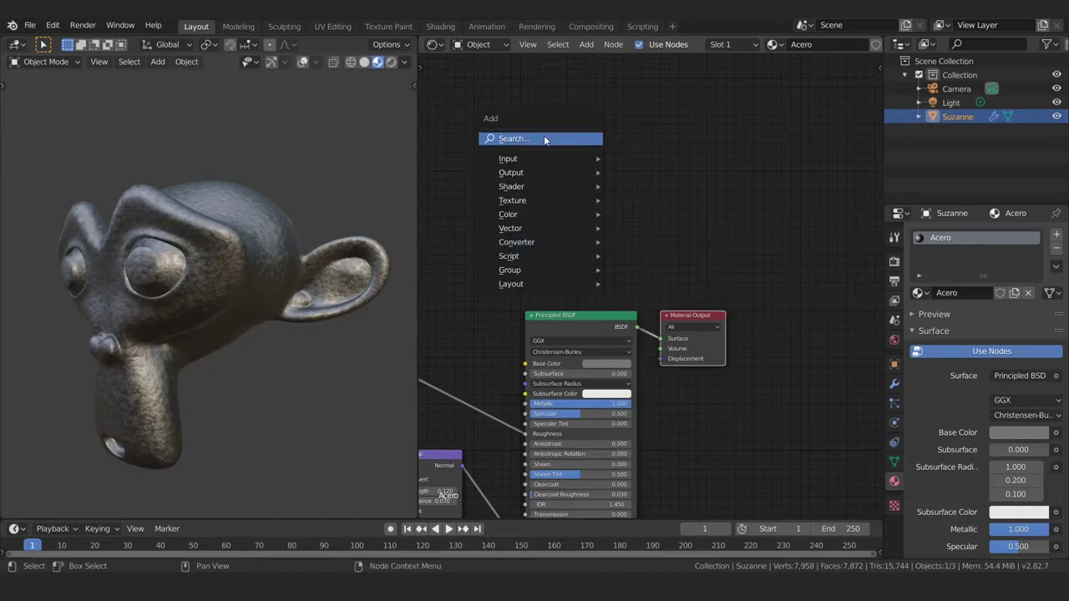
click(544, 140)
text(mix)
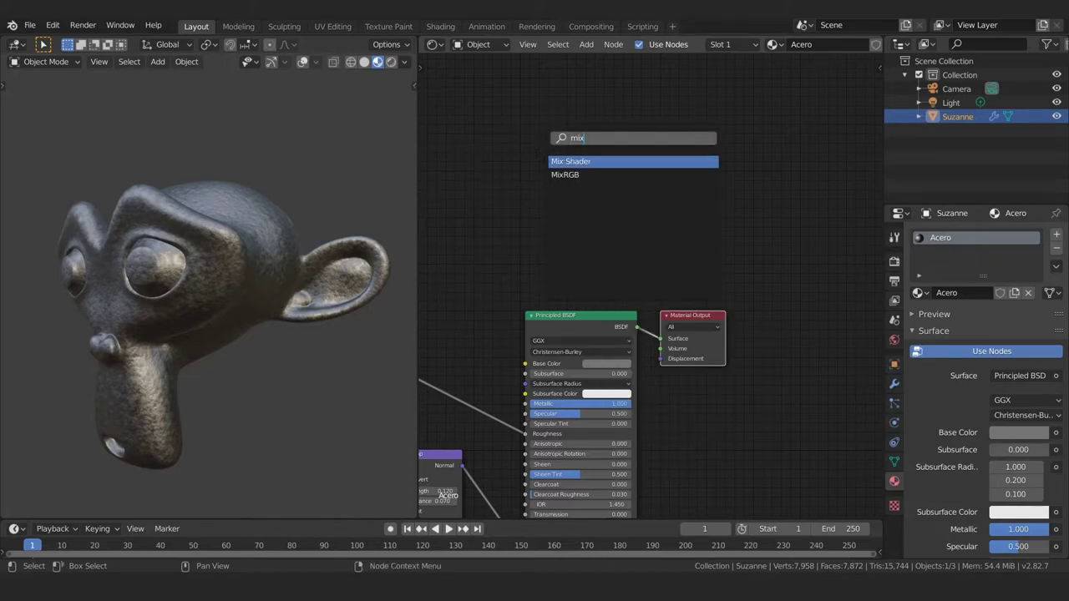
click(608, 162)
click(618, 197)
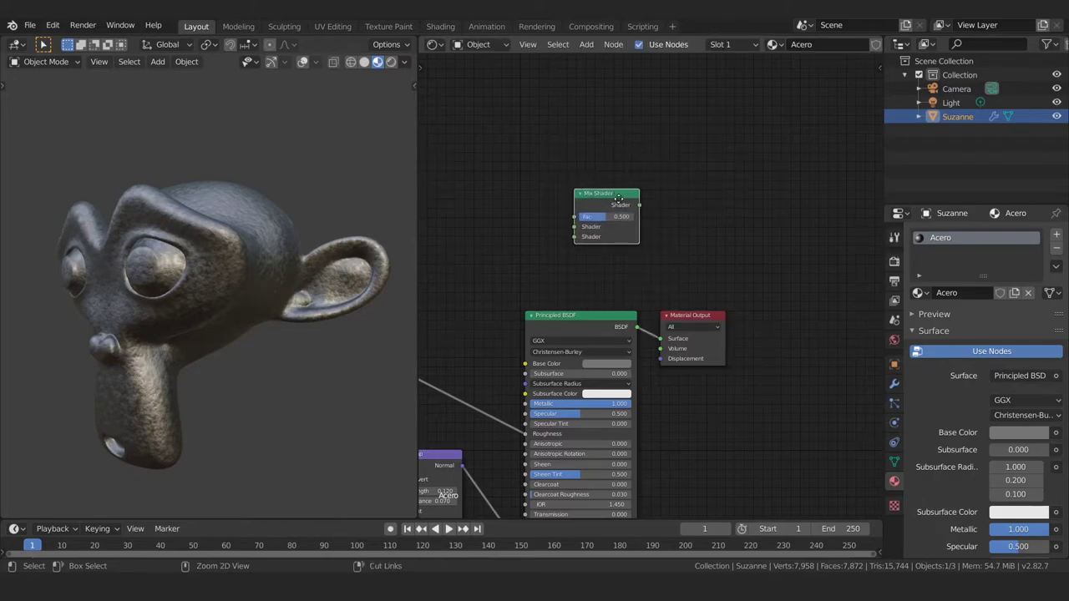
scroll(618, 197, up, 2)
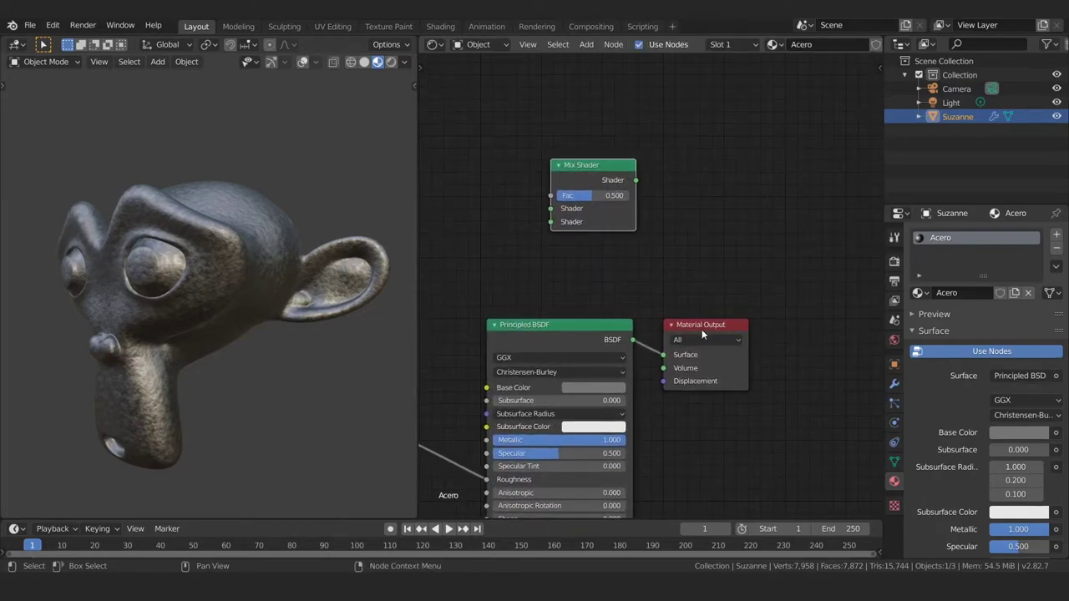
drag(701, 329, 829, 119)
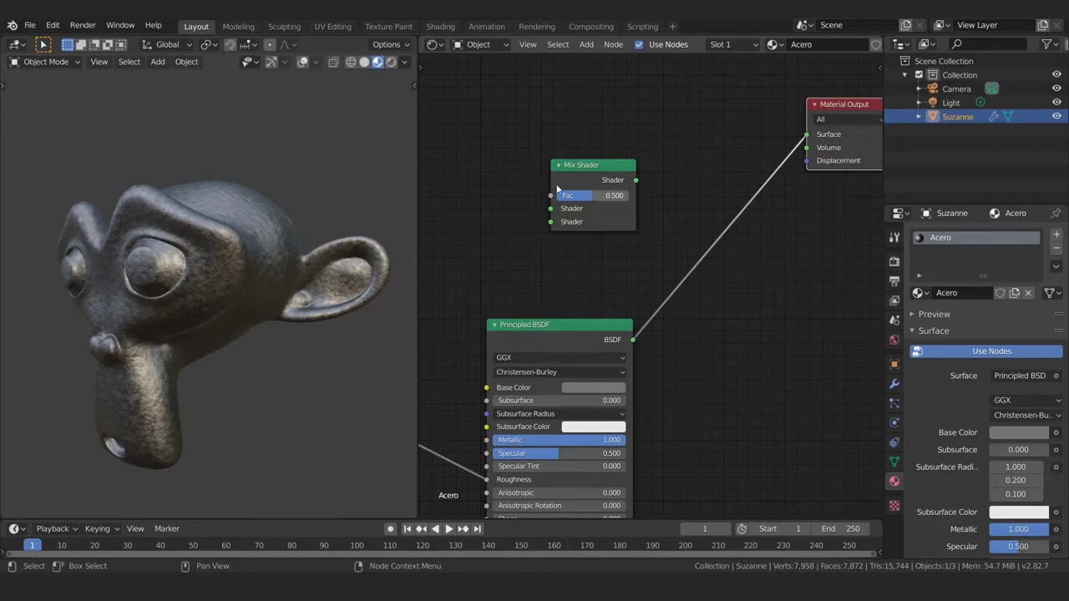
middle_drag(301, 293, 191, 290)
Step: Insert the Mix Shader on the BSDF-to-Output link, with the BSDF in its second Shader input
drag(582, 170, 726, 198)
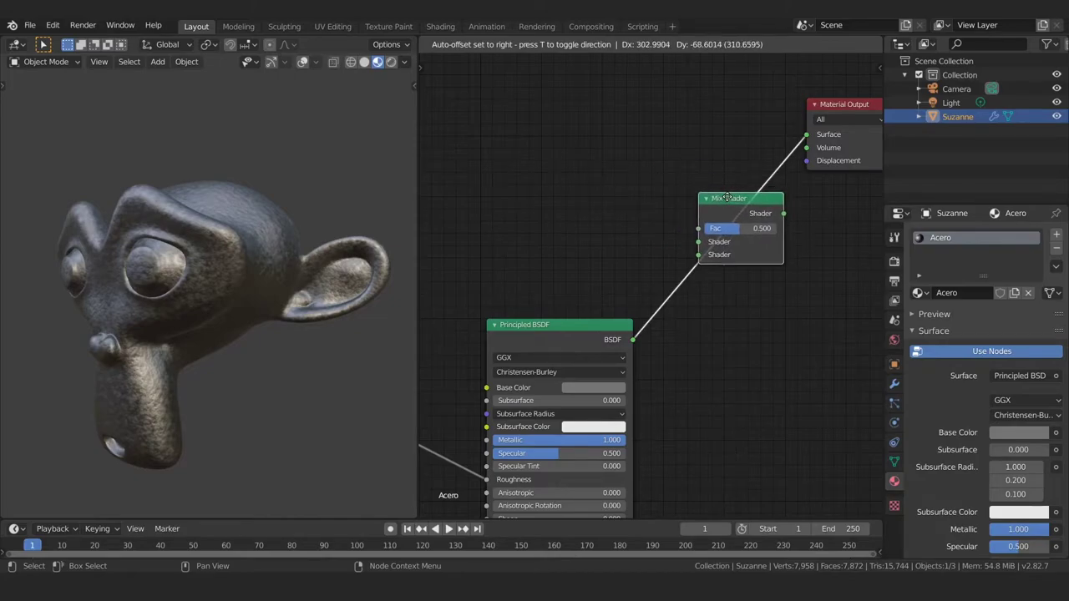
drag(726, 198, 719, 205)
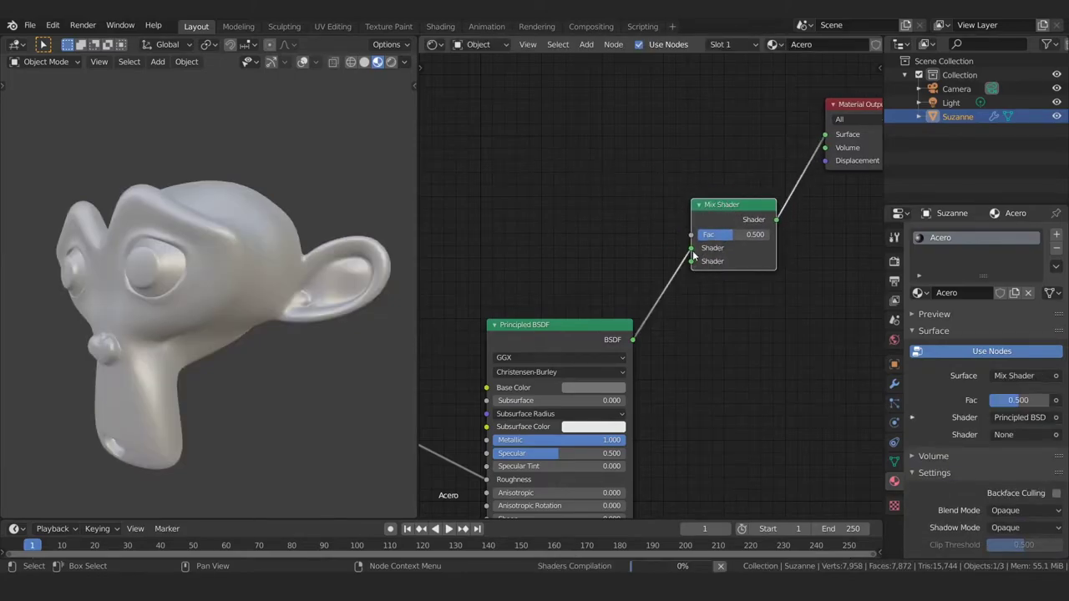
drag(692, 249, 698, 253)
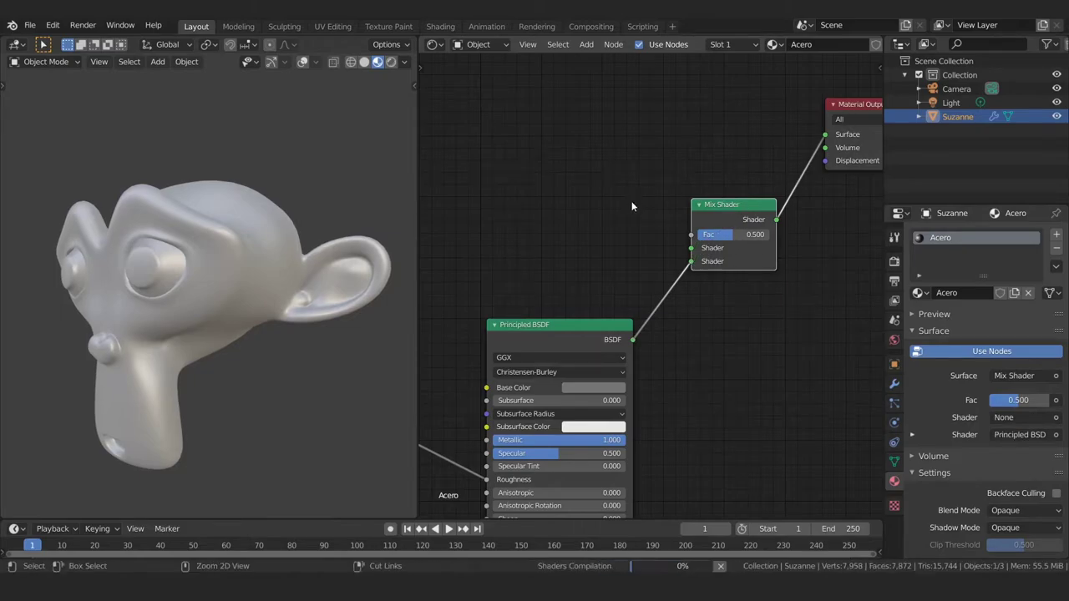
scroll(590, 248, down, 3)
middle_drag(591, 248, 611, 238)
key(shift+a)
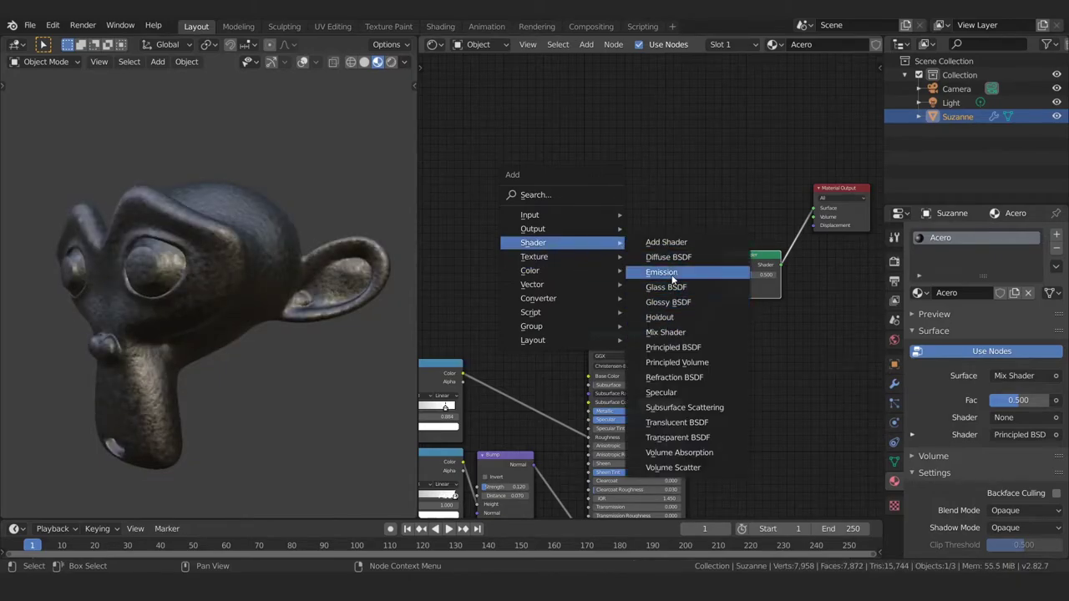
Step: Place a new default Principled BSDF above the existing one and wire it into the Mix Shader's top Shader socket
click(667, 347)
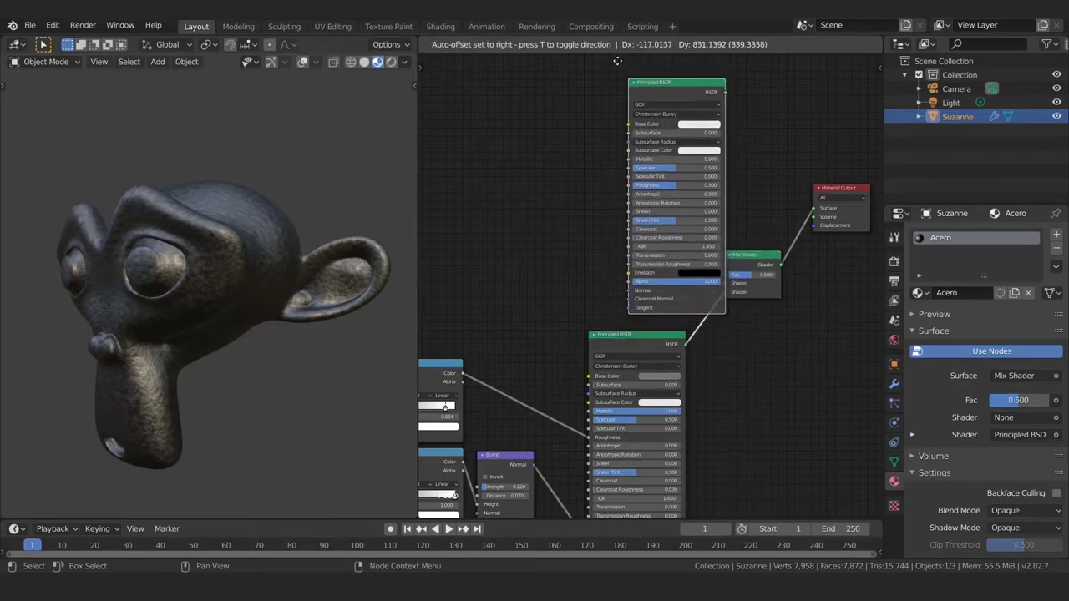
click(646, 75)
middle_drag(683, 98, 633, 101)
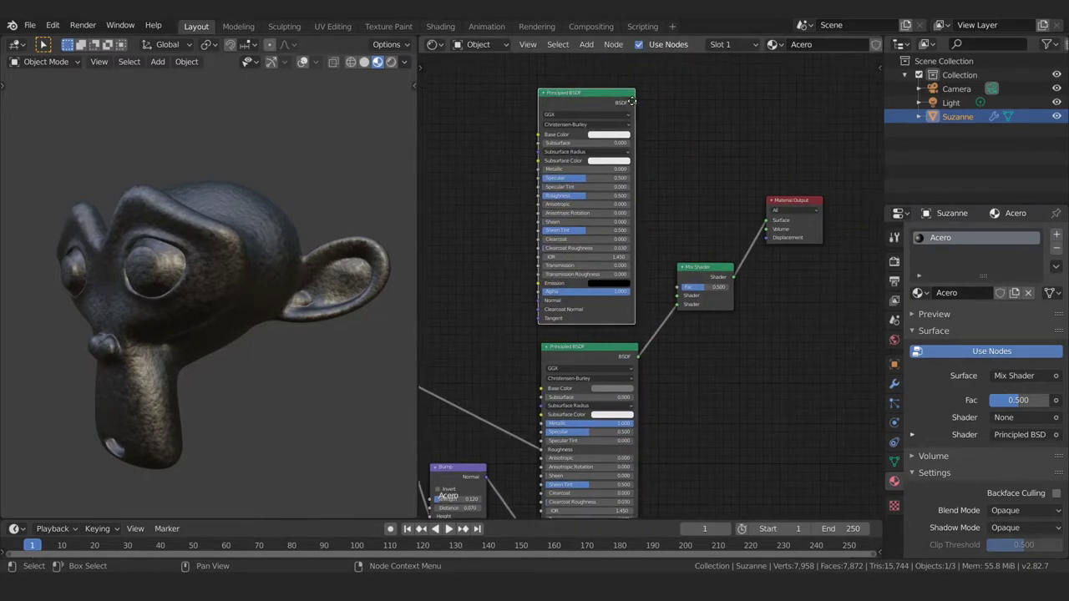
mouse_move(631, 99)
mouse_down()
mouse_move(653, 231)
mouse_move(675, 286)
mouse_up()
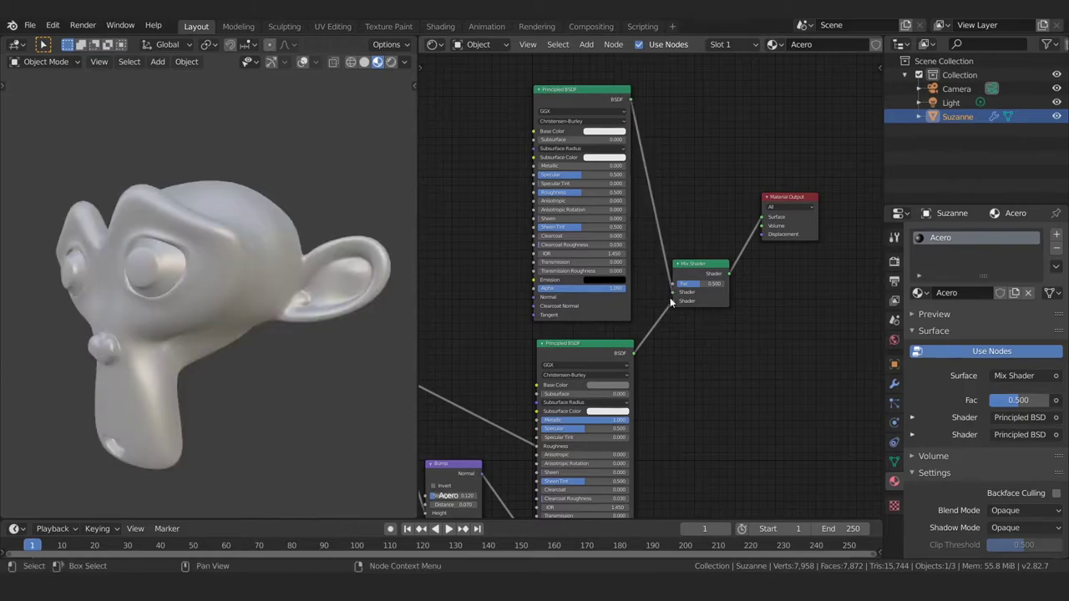
scroll(669, 299, up, 1)
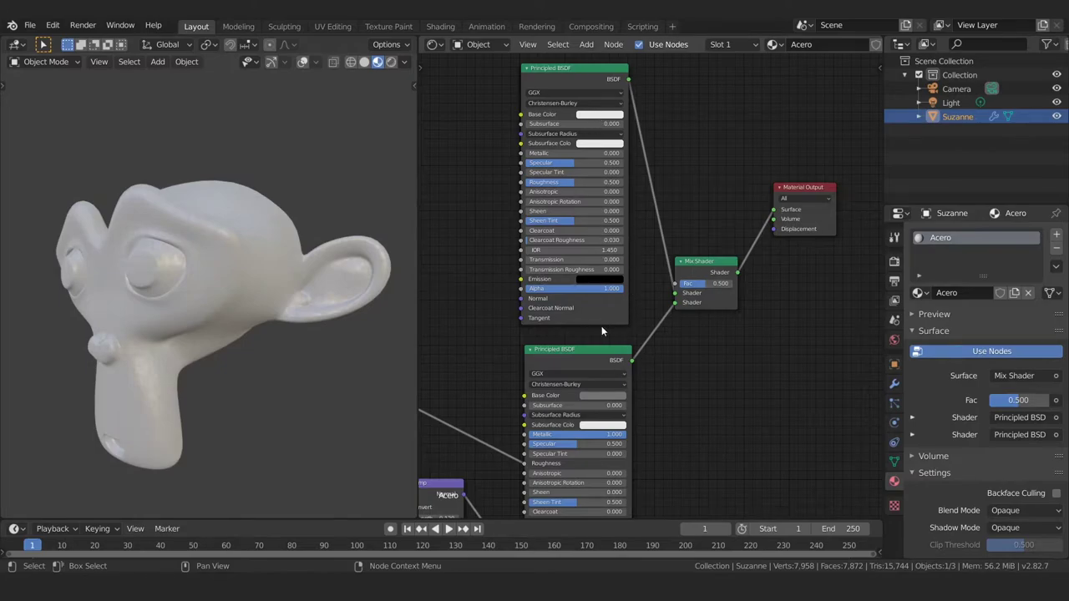
middle_drag(585, 297, 627, 323)
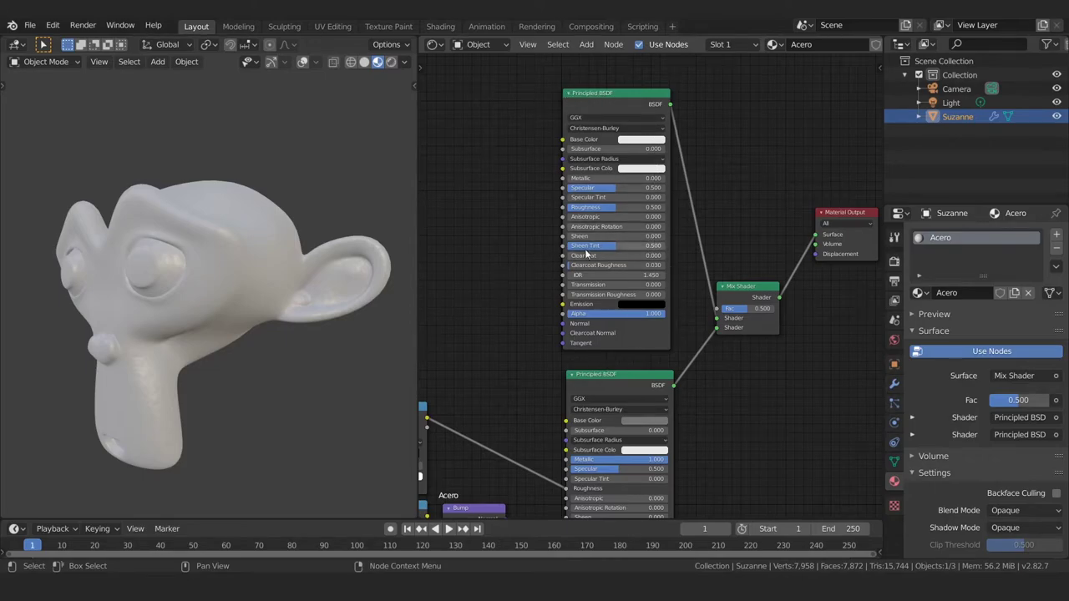
mouse_move(383, 263)
middle_down()
mouse_move(303, 318)
mouse_move(298, 273)
middle_up()
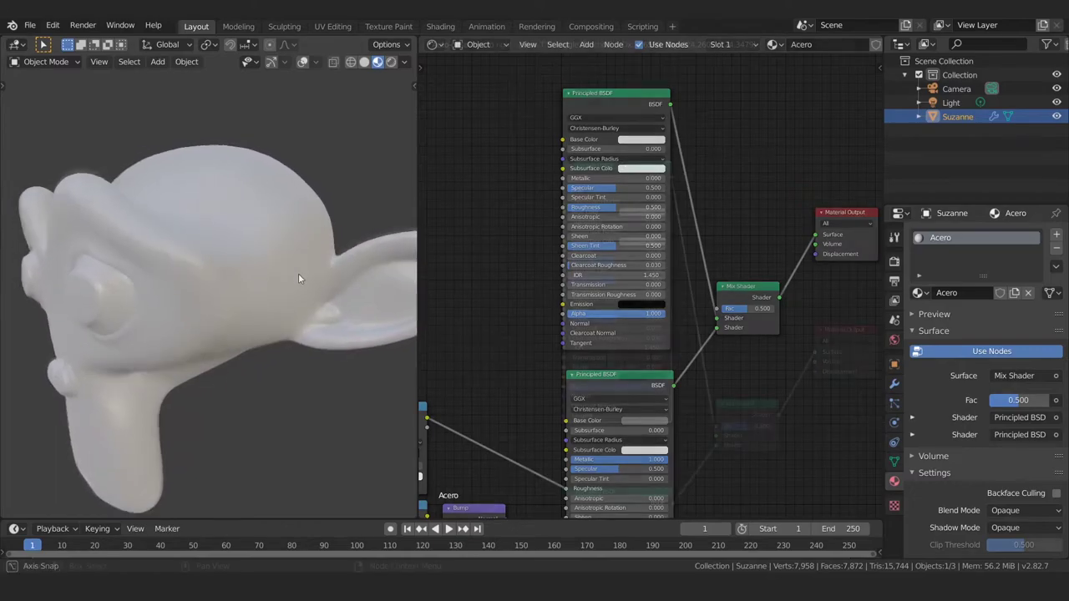
mouse_move(616, 121)
middle_down()
mouse_move(618, 229)
mouse_move(655, 152)
middle_up()
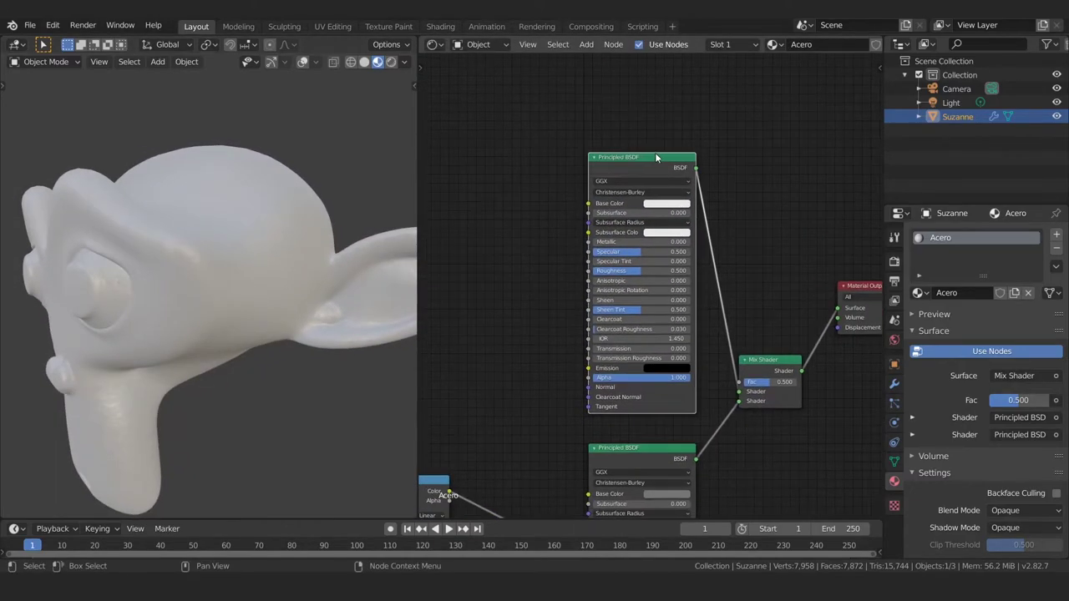
scroll(656, 175, up, 1)
Step: Set the upper Principled BSDF's Base Color to pure black for a dark steel finish
click(657, 175)
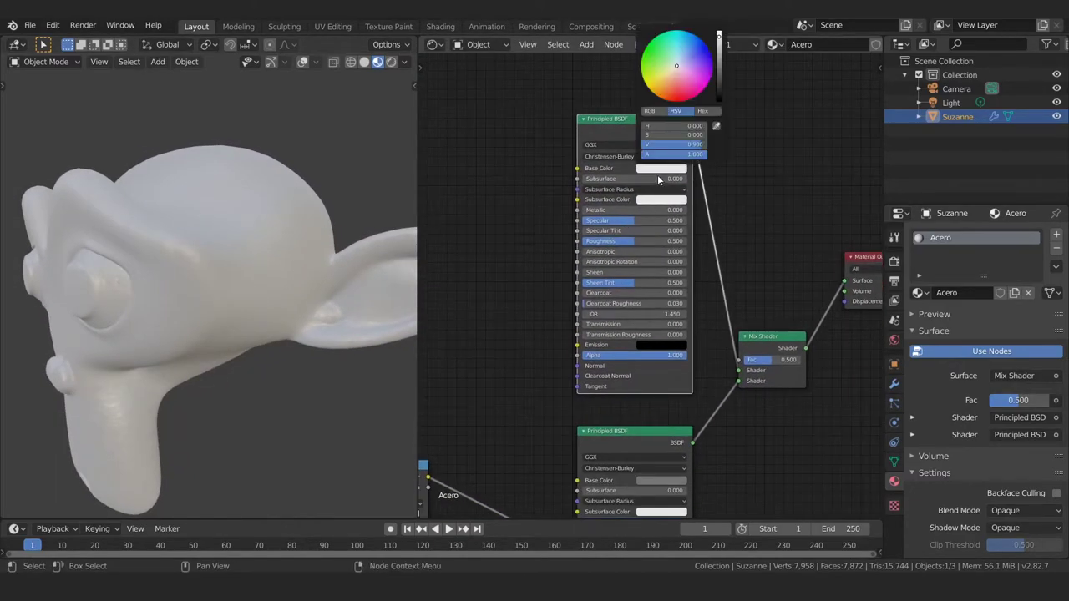
drag(720, 48, 721, 112)
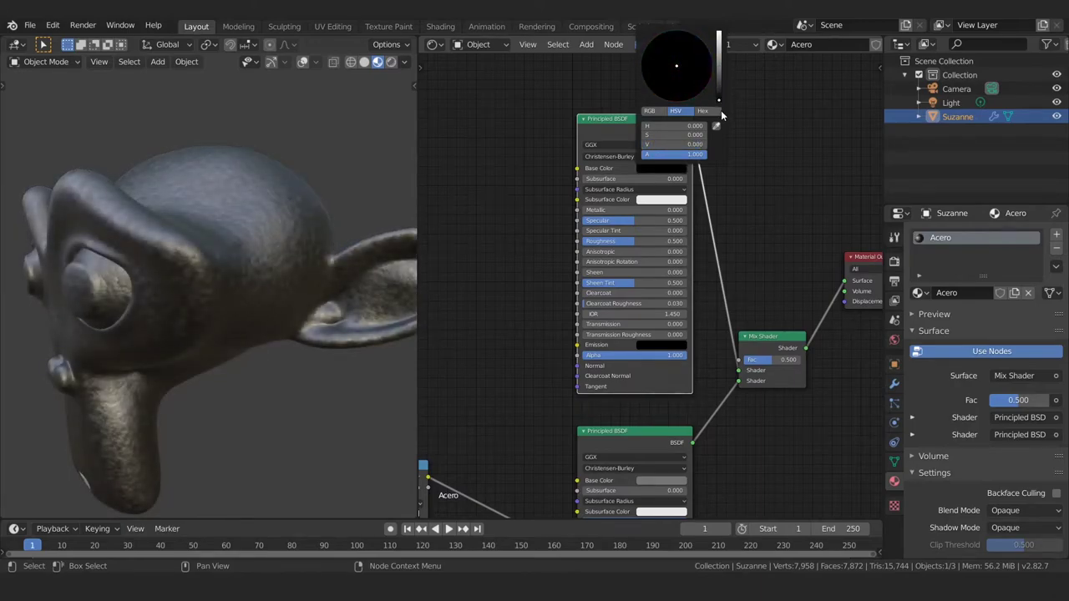
middle_drag(652, 392, 659, 317)
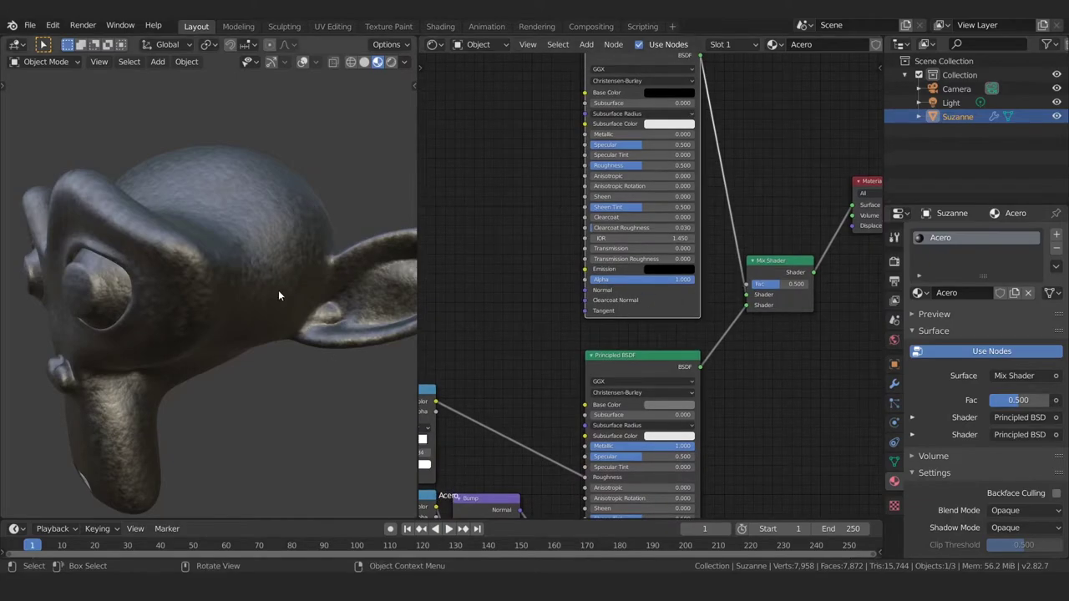
mouse_move(278, 292)
middle_down()
mouse_move(294, 271)
mouse_move(282, 302)
mouse_move(299, 294)
middle_up()
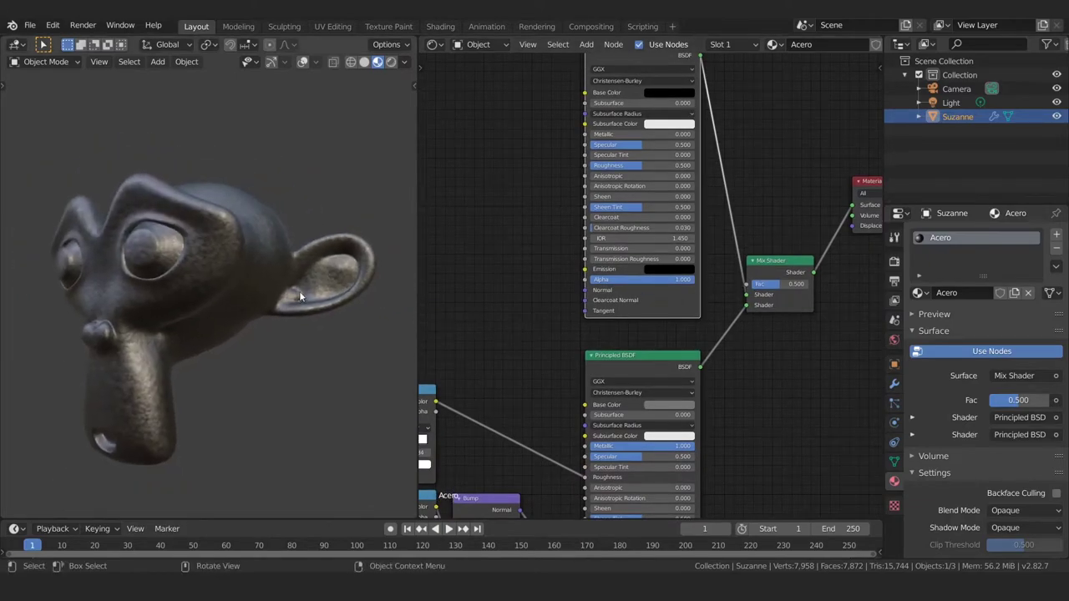
scroll(659, 284, up, 2)
scroll(639, 295, up, 1)
scroll(626, 279, up, 1)
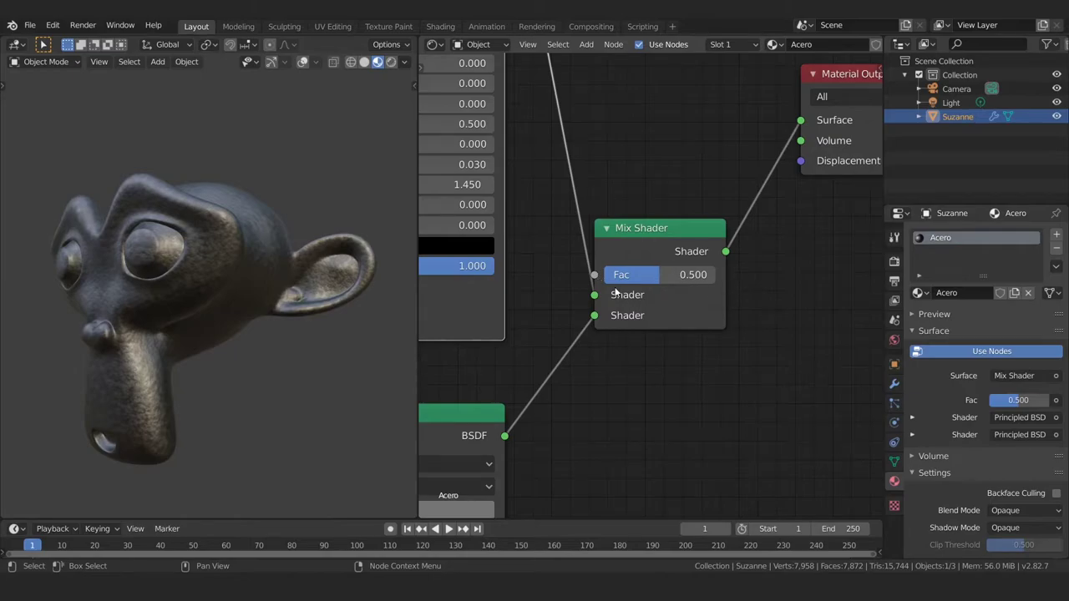
Step: Preview the Mix Shader at Fac 0, then at Fac 1, to see each steel shader alone
drag(659, 273, 596, 279)
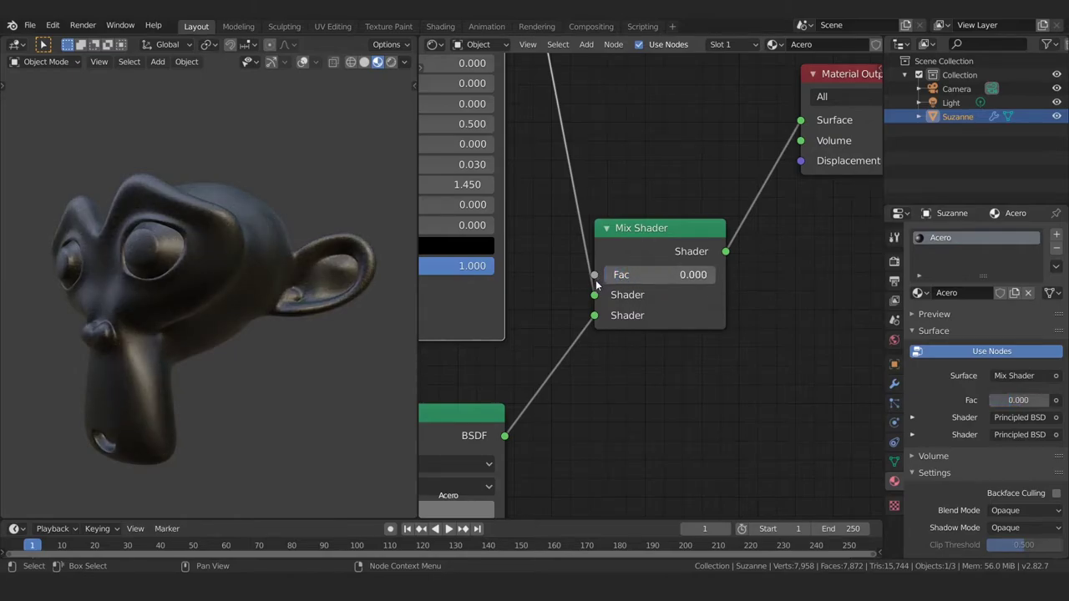
scroll(538, 238, down, 3)
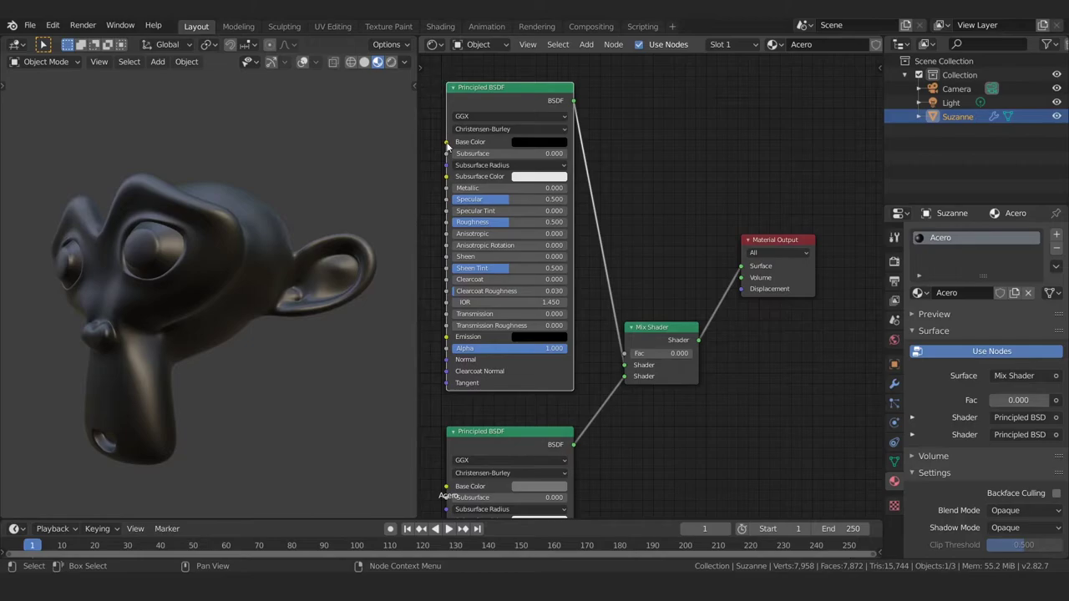
shift+scroll(651, 280, down, 2)
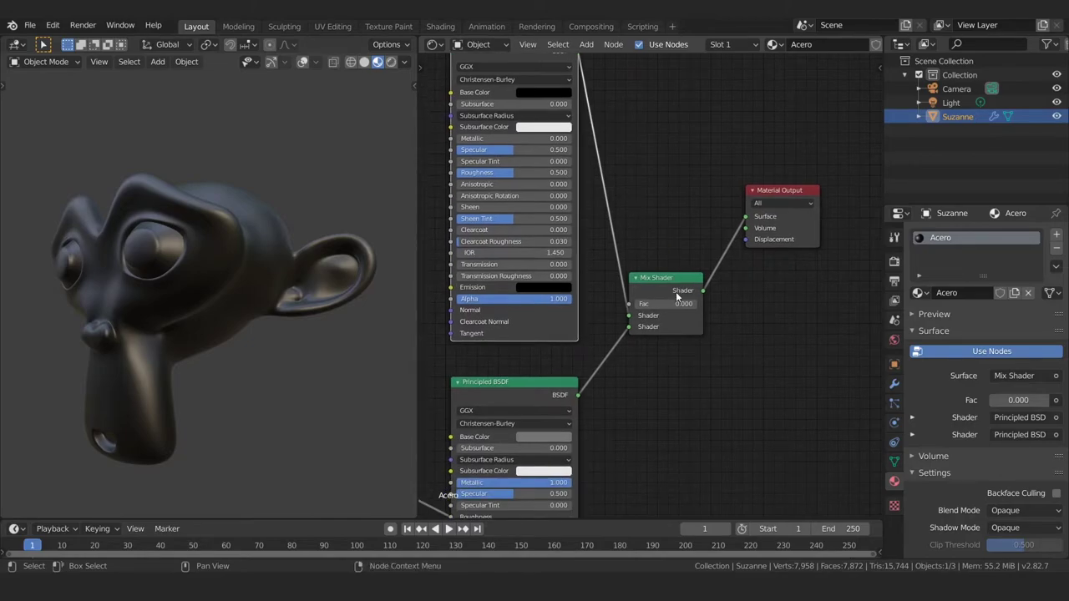
drag(646, 303, 724, 305)
middle_drag(440, 361, 515, 139)
middle_drag(728, 136, 695, 279)
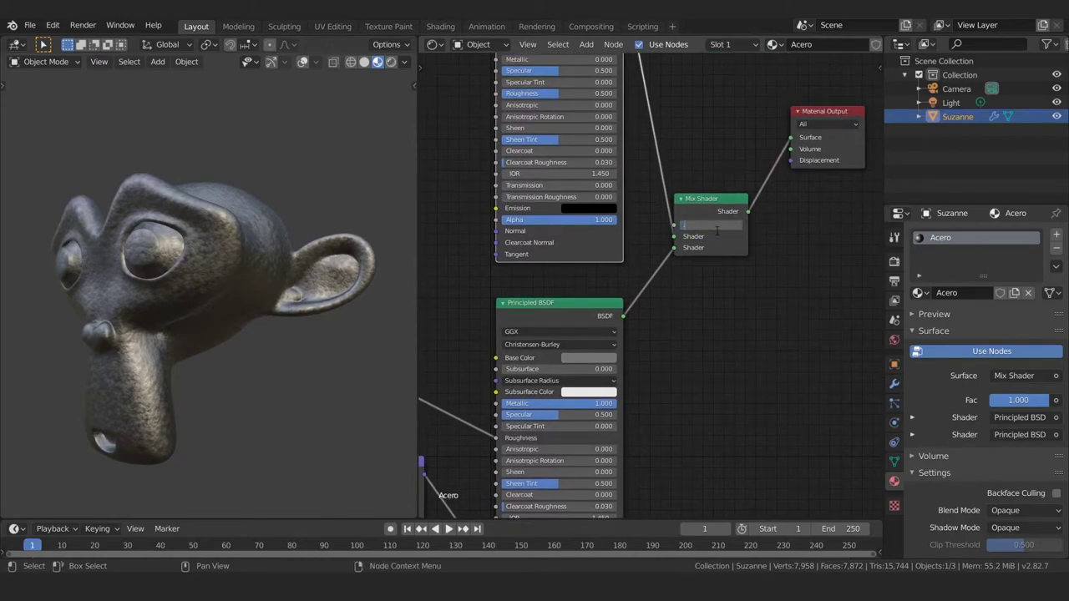
Step: Set the Mix Shader Fac to 0.5 for an even blend of both shaders
text(0.5)
key(Return)
middle_drag(572, 123, 614, 160)
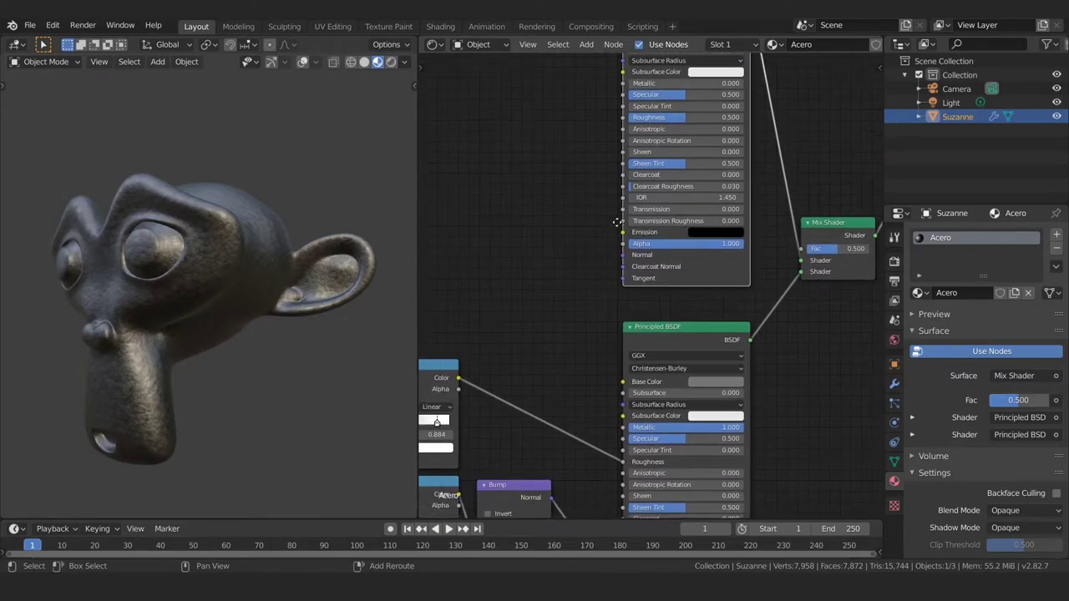
mouse_move(519, 238)
middle_down()
mouse_move(623, 215)
mouse_move(575, 236)
mouse_move(594, 249)
middle_up()
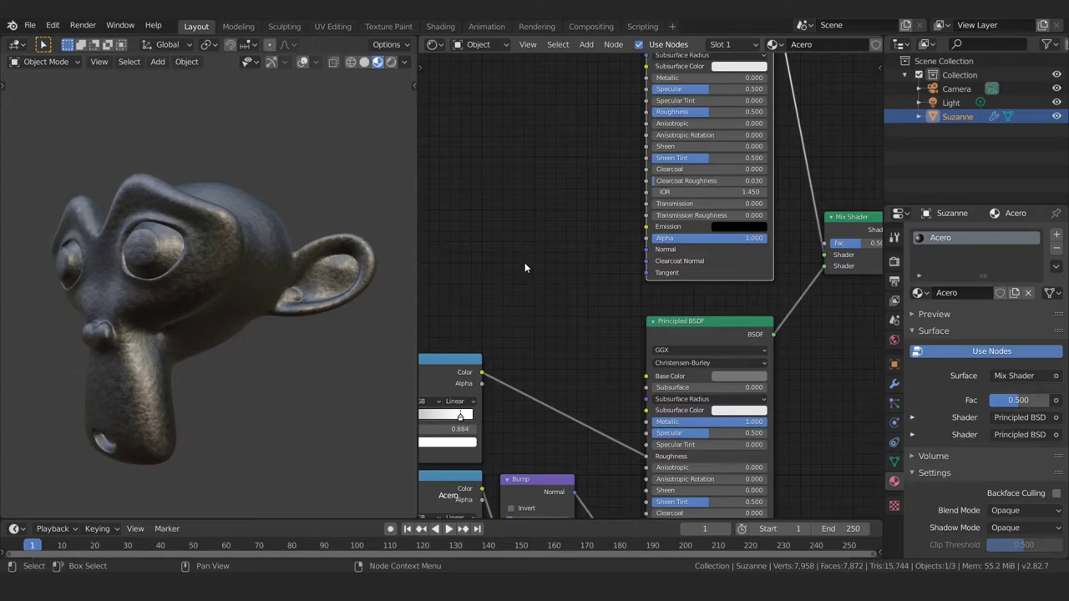
mouse_move(526, 264)
middle_down()
mouse_move(504, 265)
mouse_move(486, 286)
middle_up()
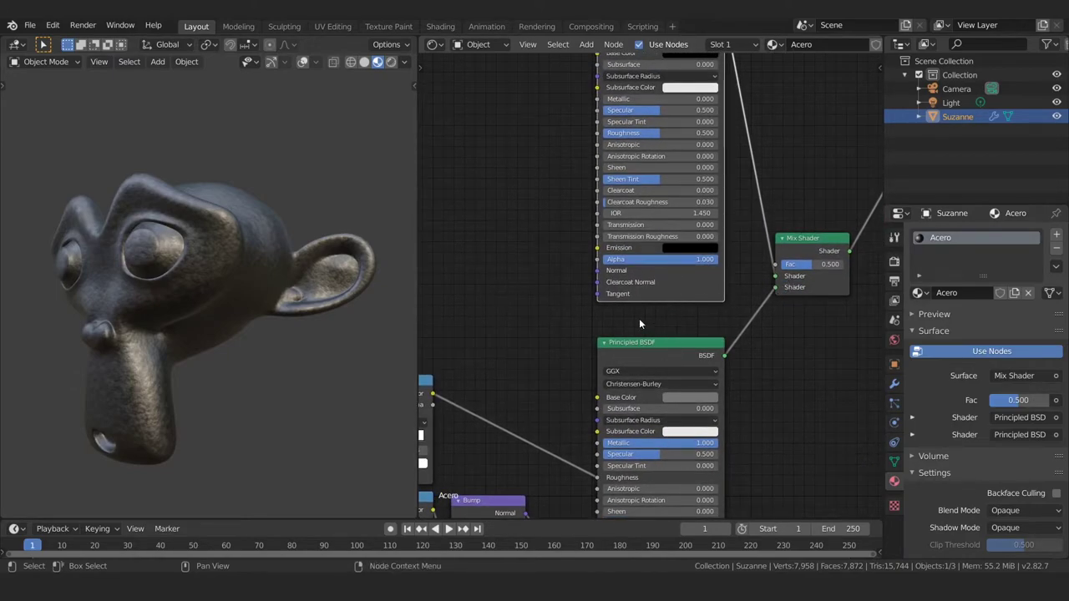
key(shift+a)
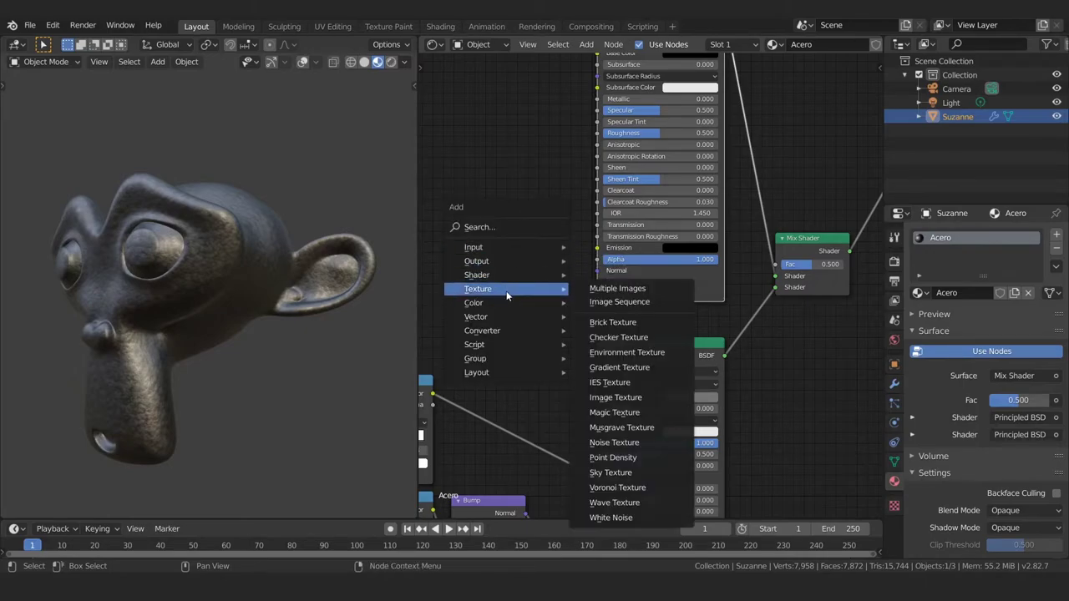
mouse_move(504, 289)
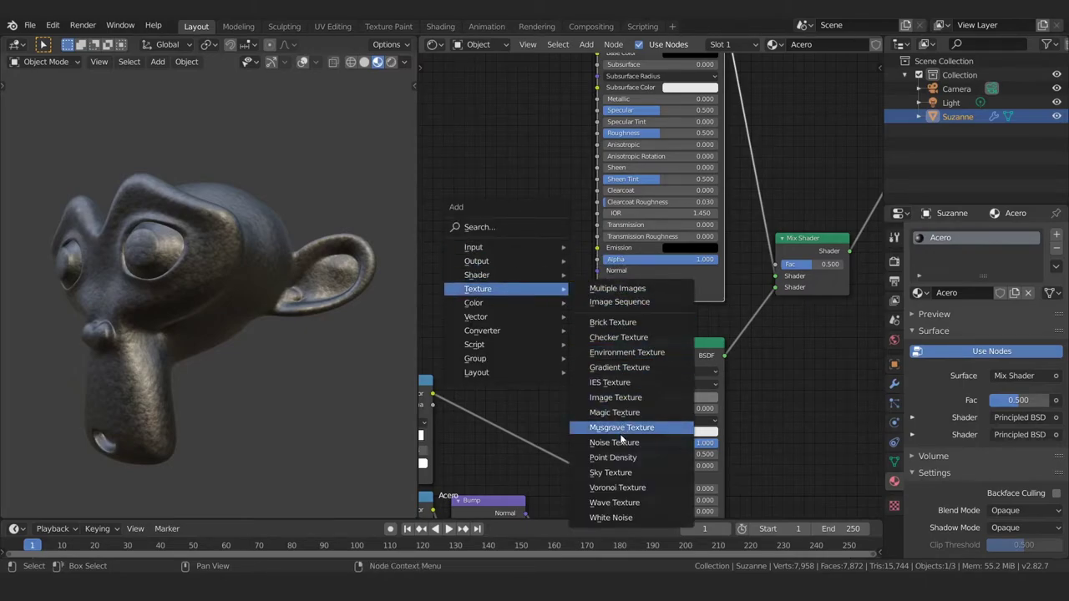
Step: Add a Noise Texture left of the Principled BSDFs and raise the top BSDF to make room
click(616, 442)
click(470, 250)
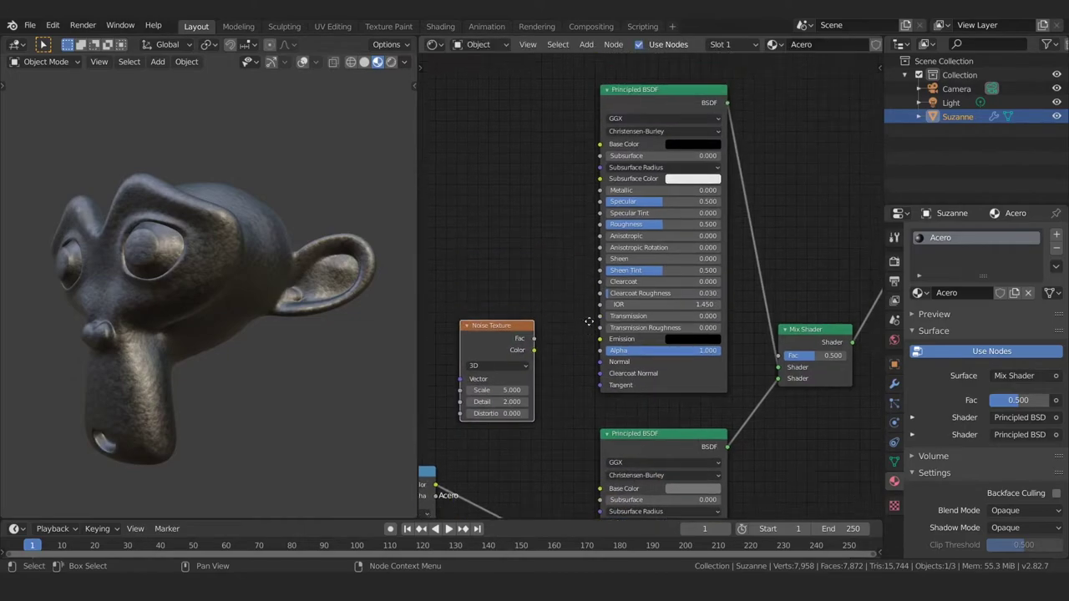
middle_drag(614, 60, 605, 161)
drag(606, 165, 600, 65)
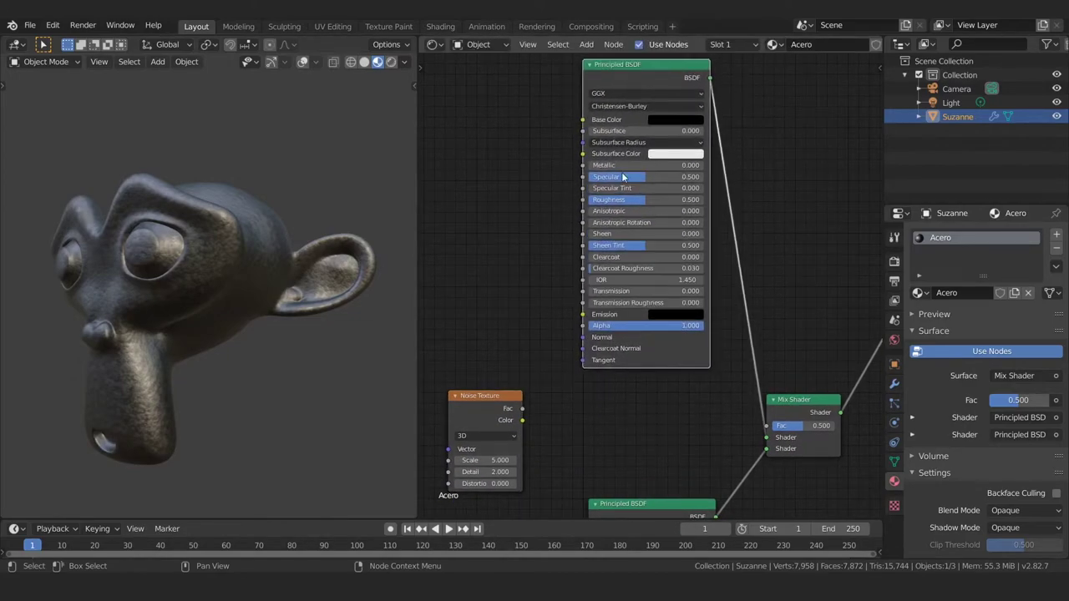
middle_drag(613, 354, 655, 177)
Step: Add a ColorRamp beside the Mix Shader and connect its Color to the Mix Shader's Fac
key(shift+a)
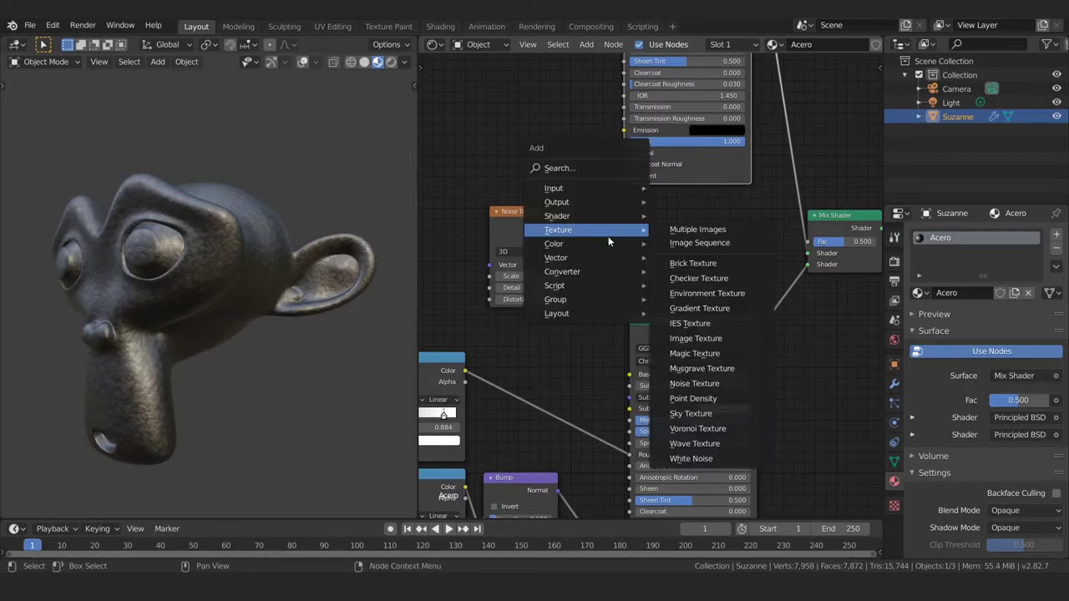
click(689, 301)
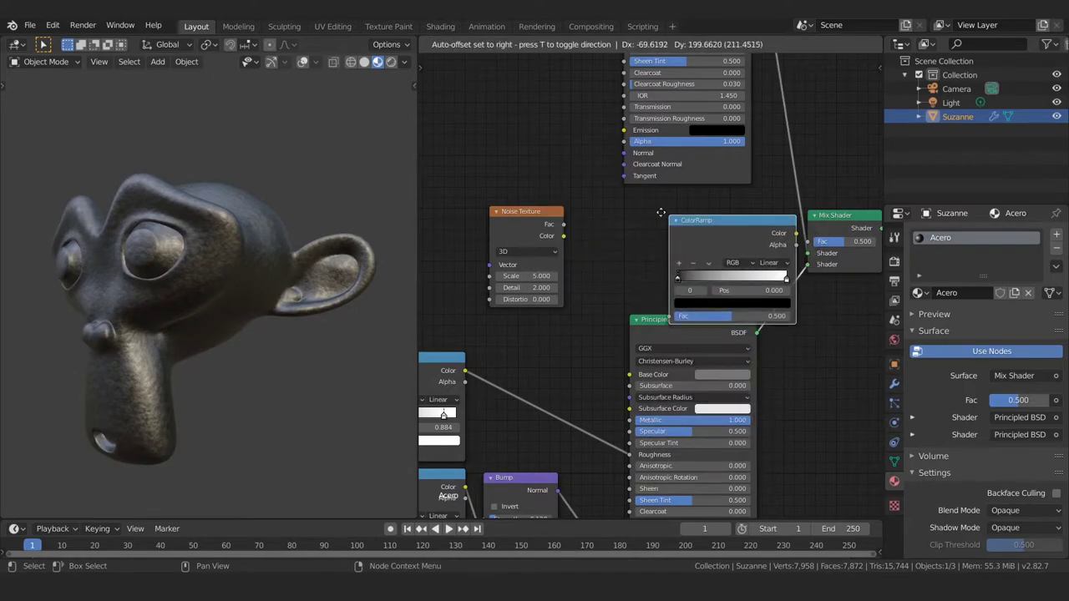
click(625, 197)
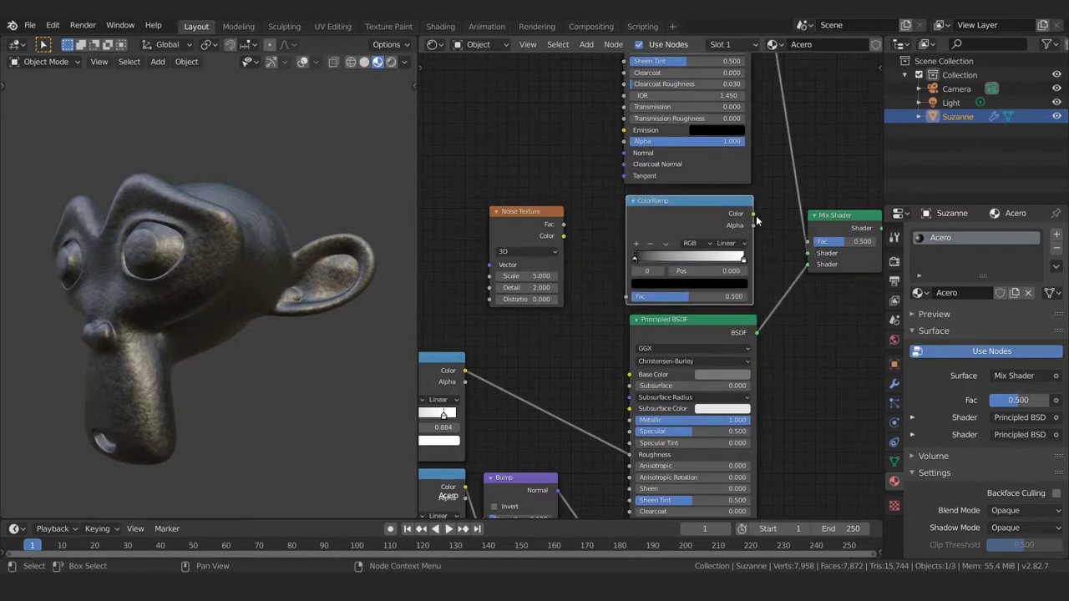
drag(752, 213, 807, 241)
Step: Link the new Noise Texture's Color output to the third ColorRamp's Fac input and tidy the Noise node
drag(628, 296, 565, 242)
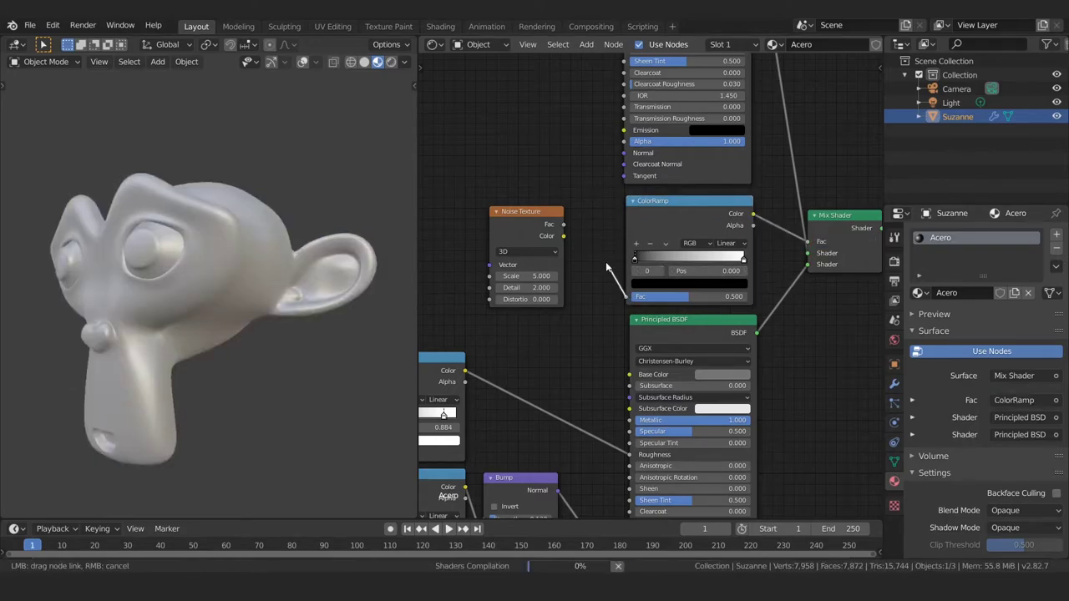
drag(579, 349, 582, 307)
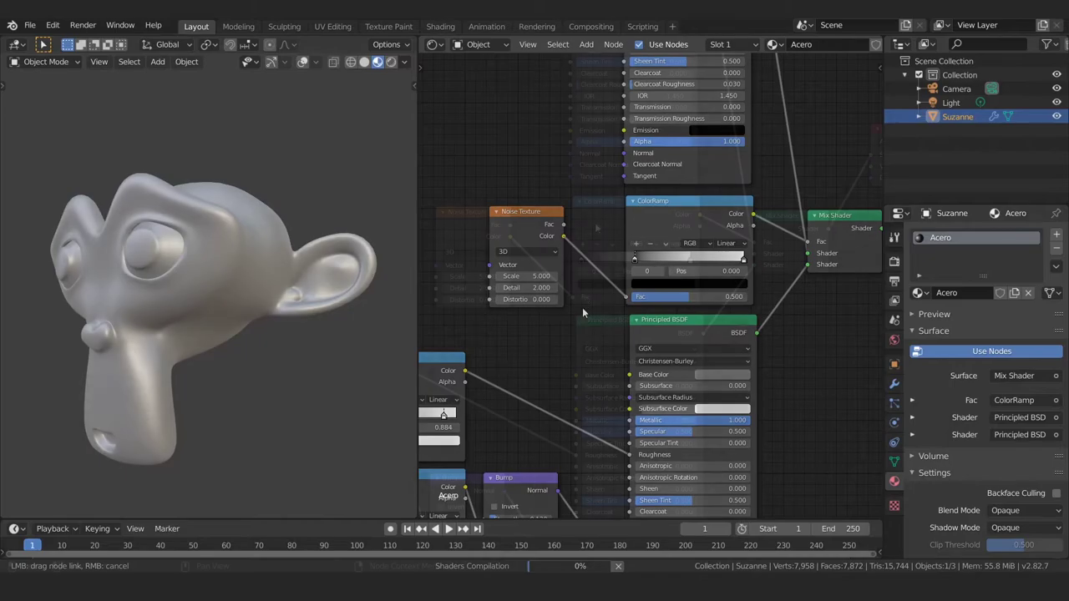
middle_drag(668, 197, 633, 193)
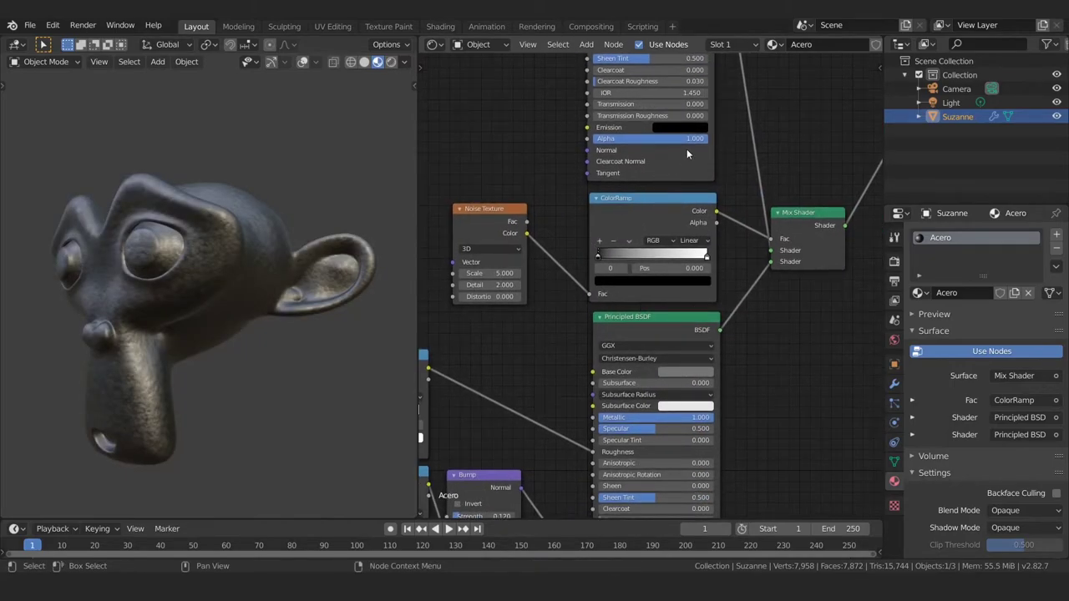
middle_drag(687, 148, 641, 287)
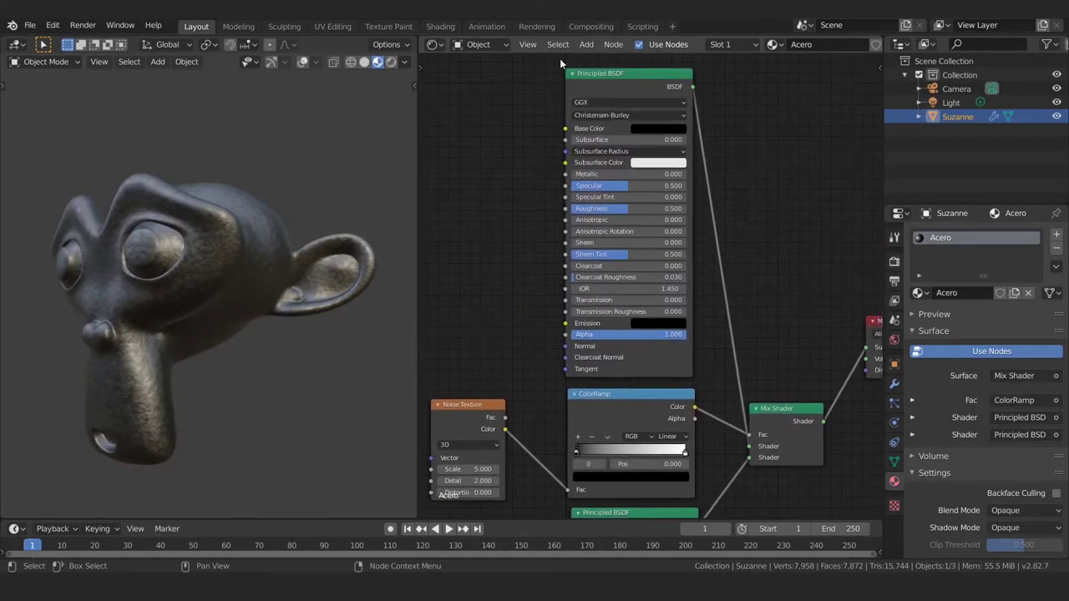
middle_drag(693, 242, 662, 265)
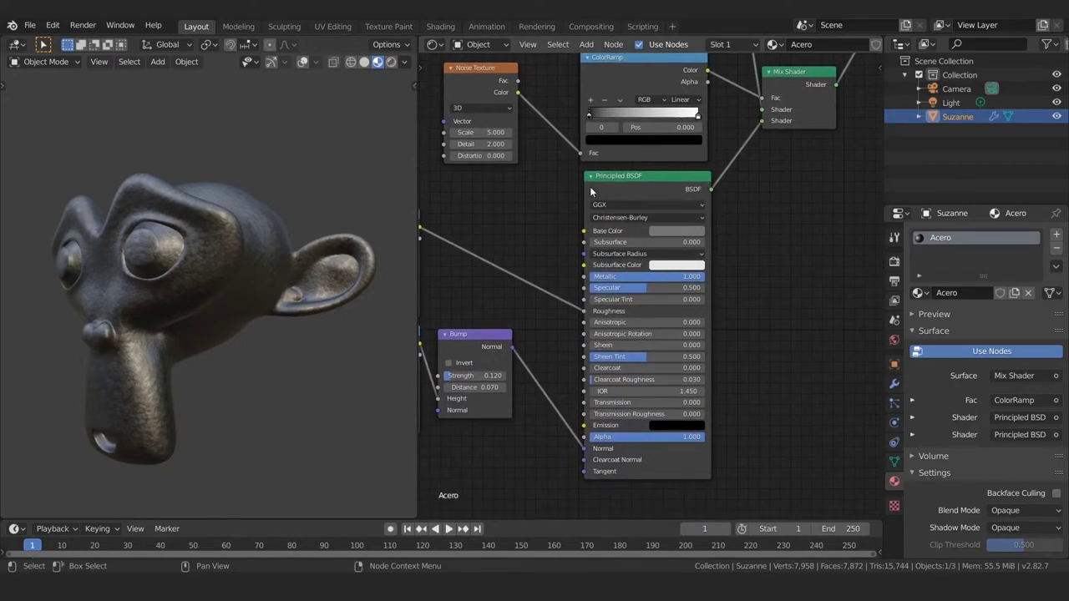
mouse_move(589, 196)
middle_down()
mouse_move(607, 334)
mouse_move(635, 272)
middle_up()
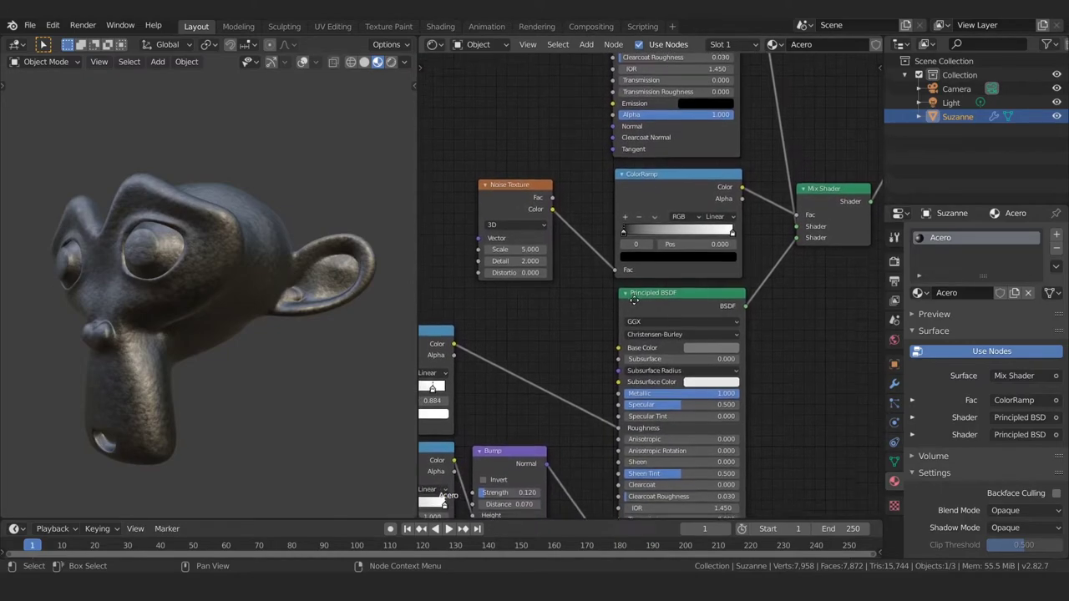
drag(516, 185, 546, 174)
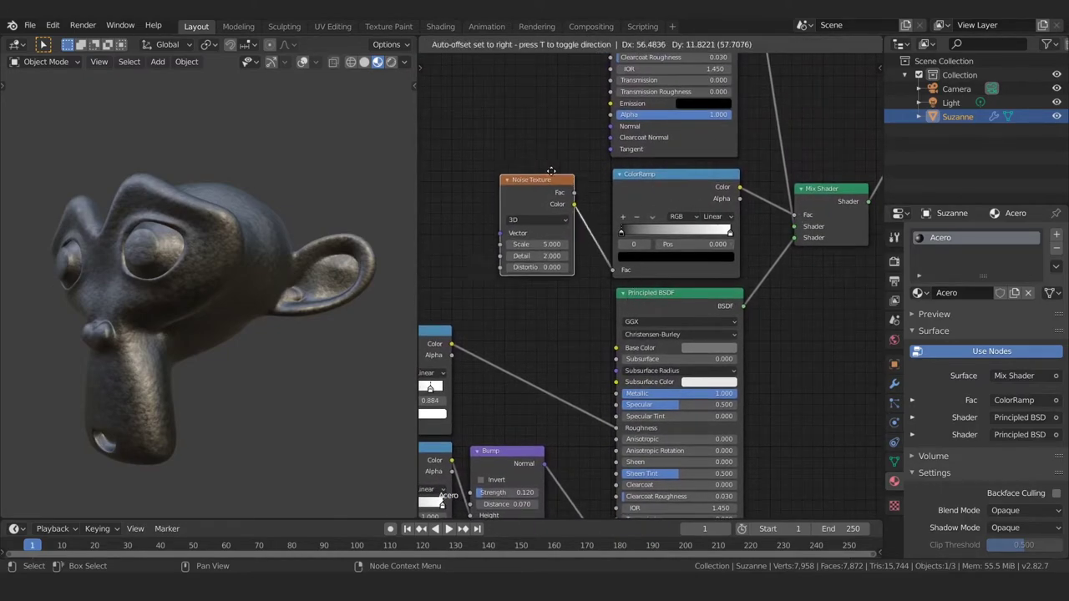
mouse_move(538, 197)
middle_down()
mouse_move(674, 276)
mouse_move(668, 252)
middle_up()
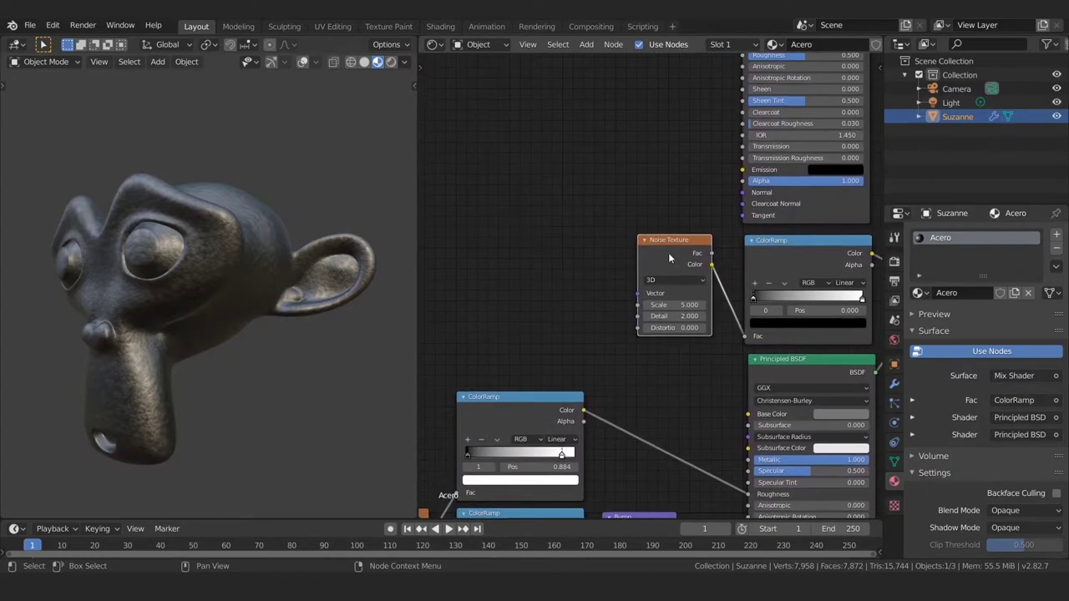
Step: Add Texture Coordinate and Mapping nodes to the Noise Texture with Ctrl+T, using the Object output
key(ctrl)
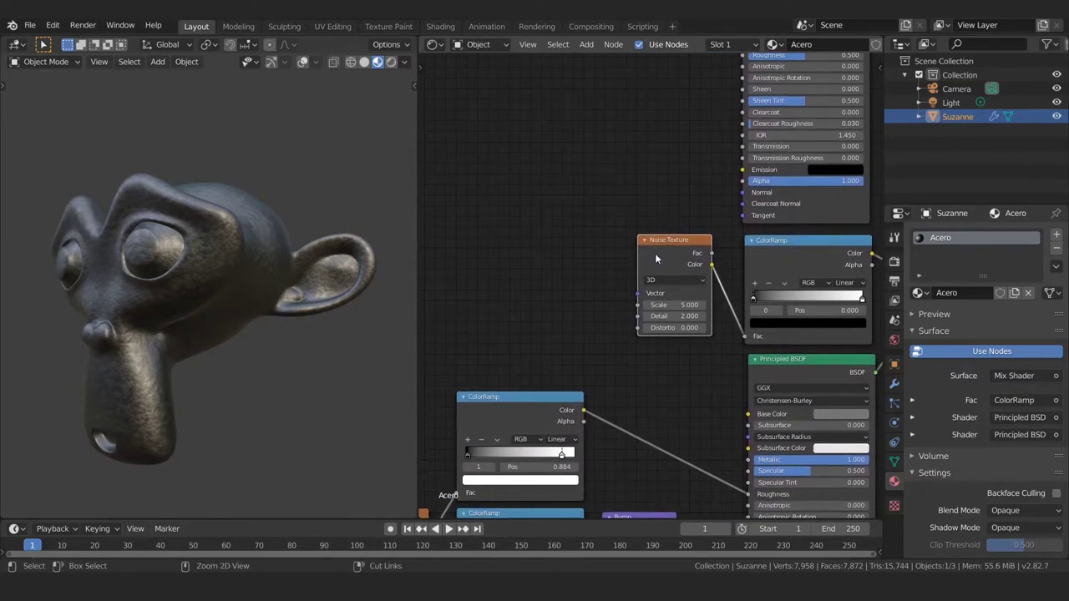
key(ctrl+t)
ctrl+scroll(576, 221, left, 4)
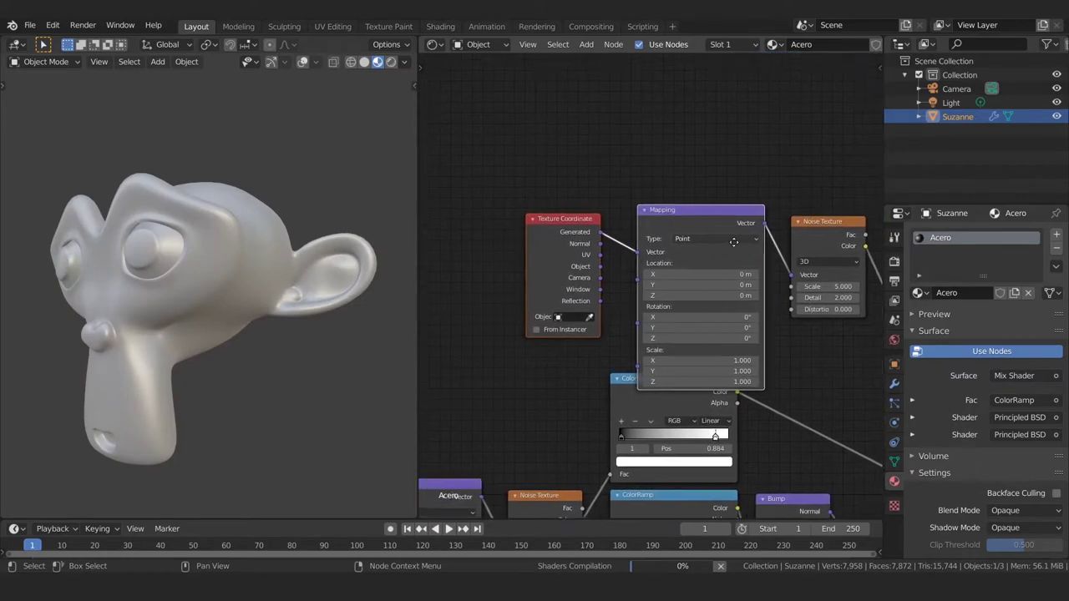
drag(685, 205, 653, 163)
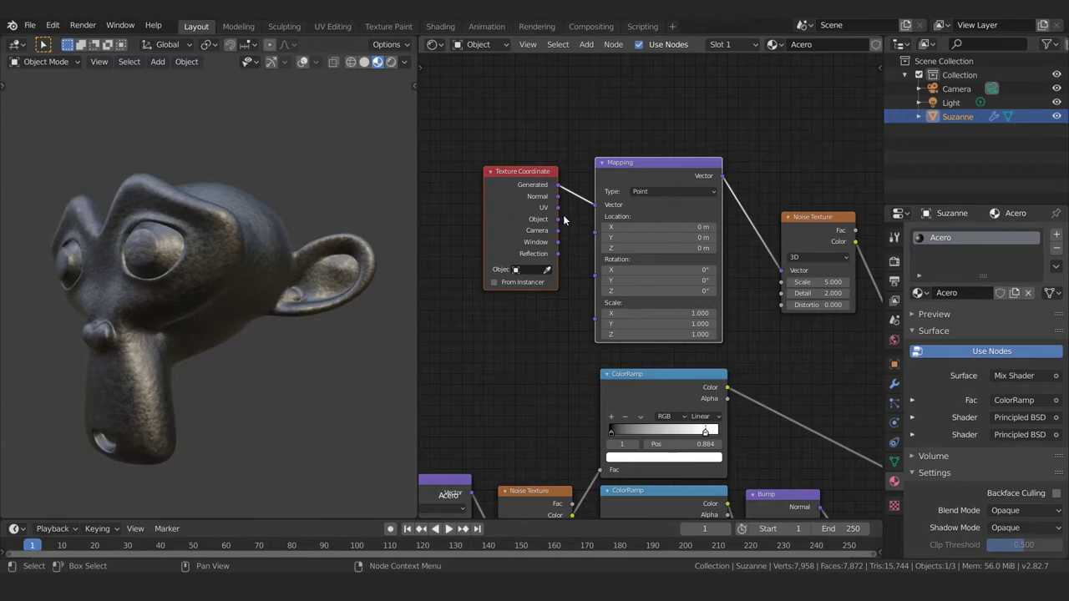
drag(559, 219, 595, 207)
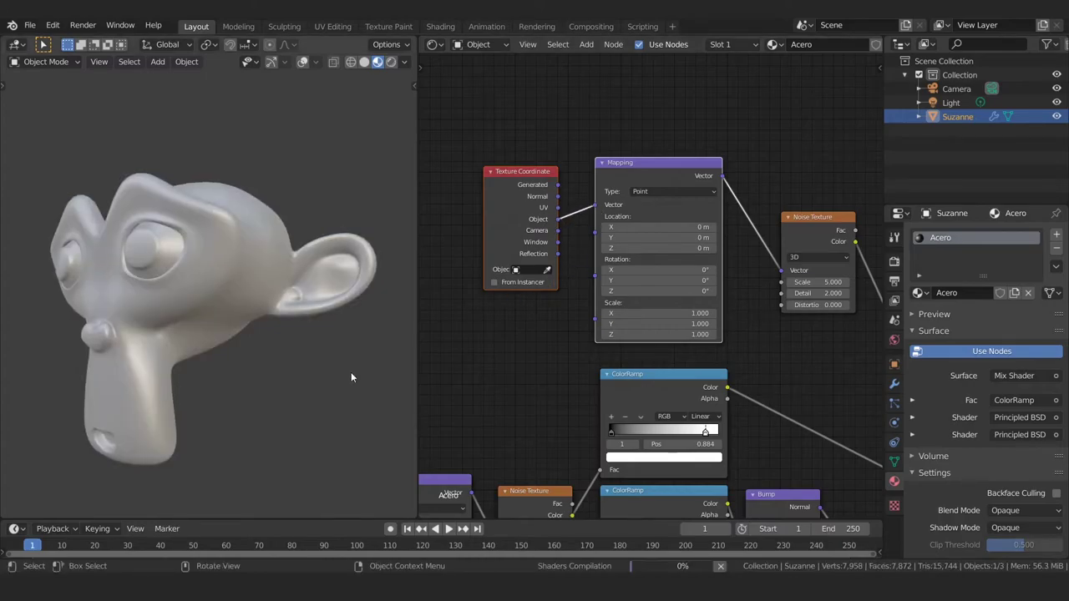
middle_drag(214, 310, 208, 338)
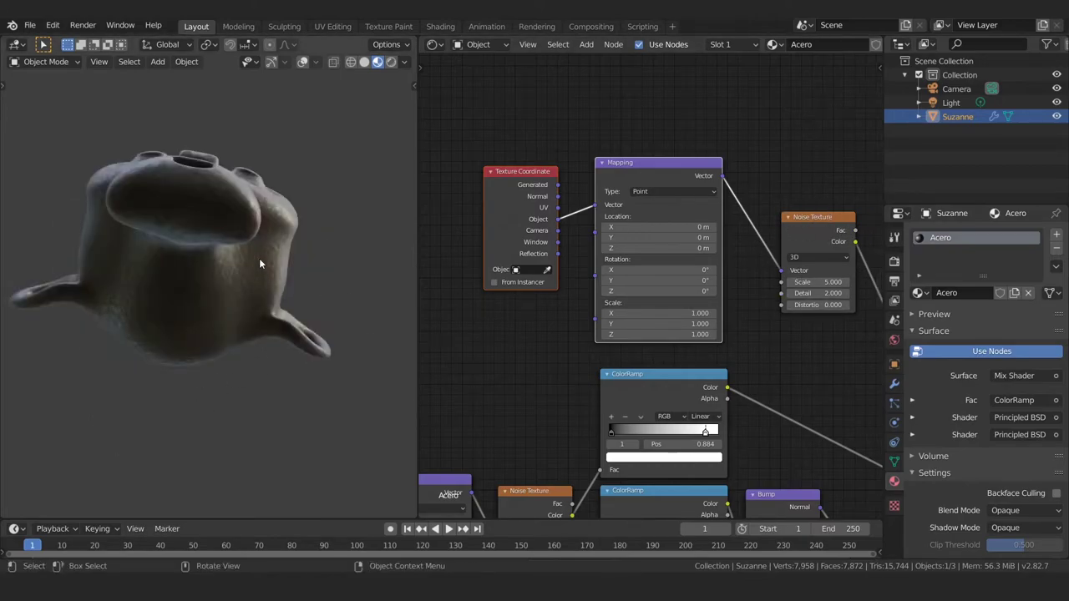
mouse_move(259, 261)
middle_down()
mouse_move(260, 349)
mouse_move(334, 333)
middle_up()
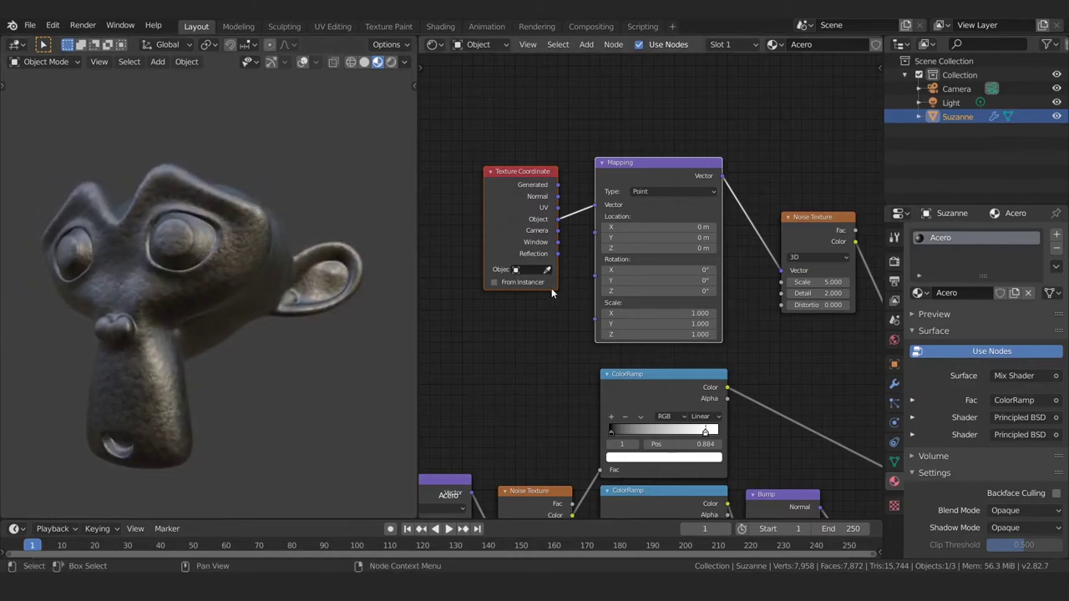
middle_drag(551, 297, 611, 243)
Step: Delete the duplicate upper Texture Coordinate and Mapping nodes
scroll(611, 243, down, 3)
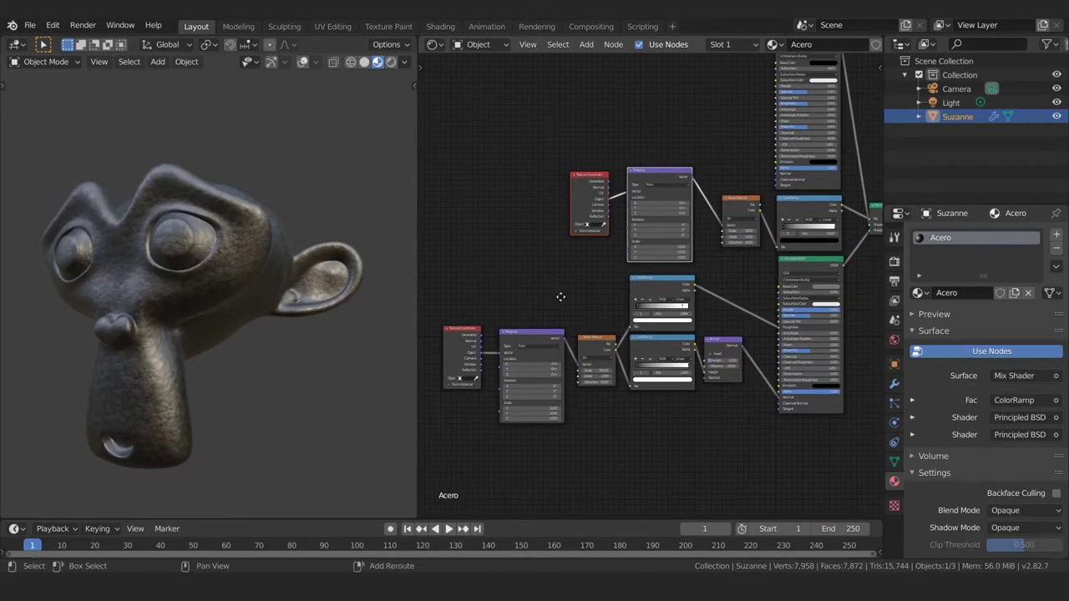
drag(465, 313, 640, 416)
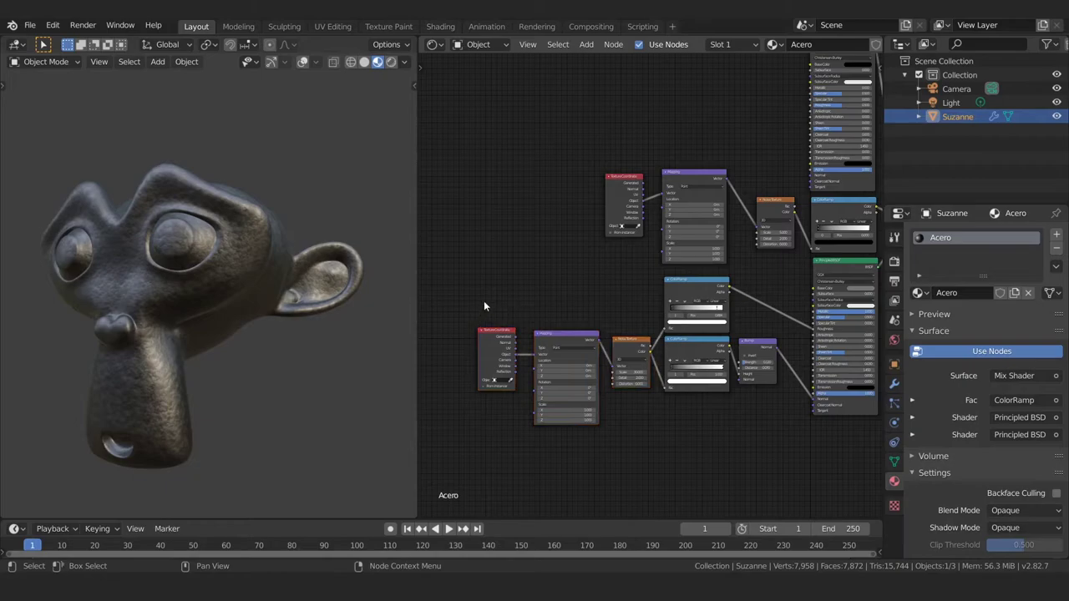
mouse_move(600, 245)
middle_down()
mouse_move(605, 233)
mouse_move(588, 232)
middle_up()
drag(570, 138, 698, 250)
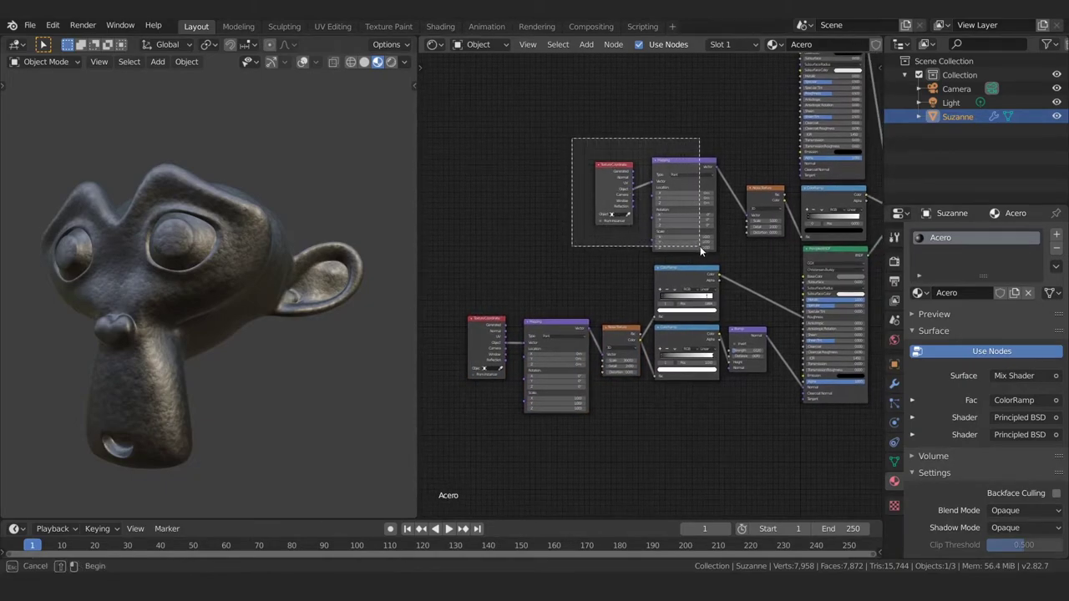
drag(463, 302, 579, 444)
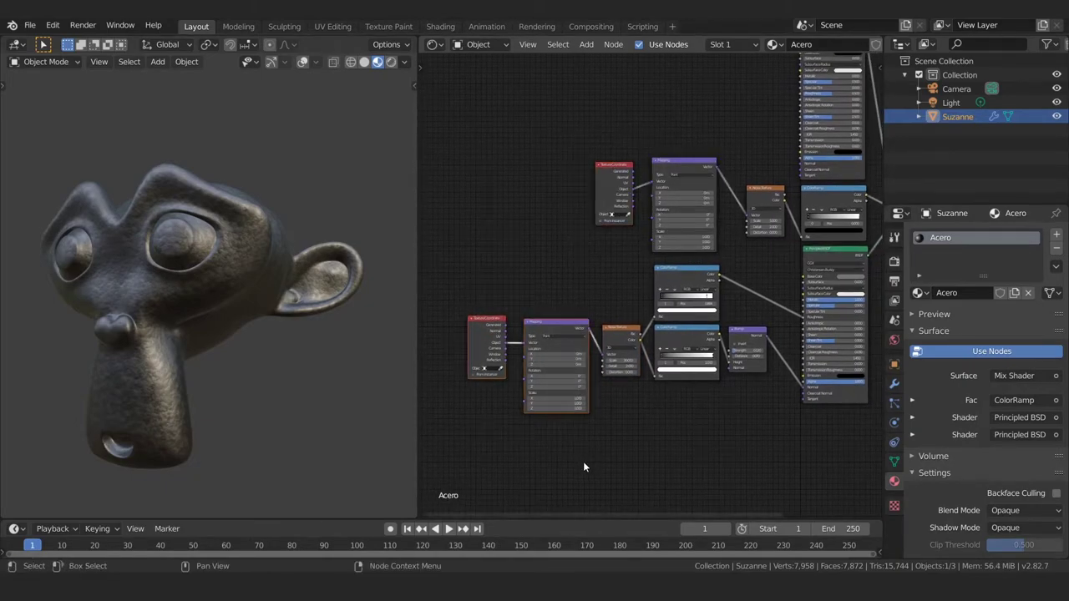
mouse_move(585, 300)
ctrl+middle_down()
mouse_move(592, 282)
mouse_move(582, 274)
ctrl+middle_up()
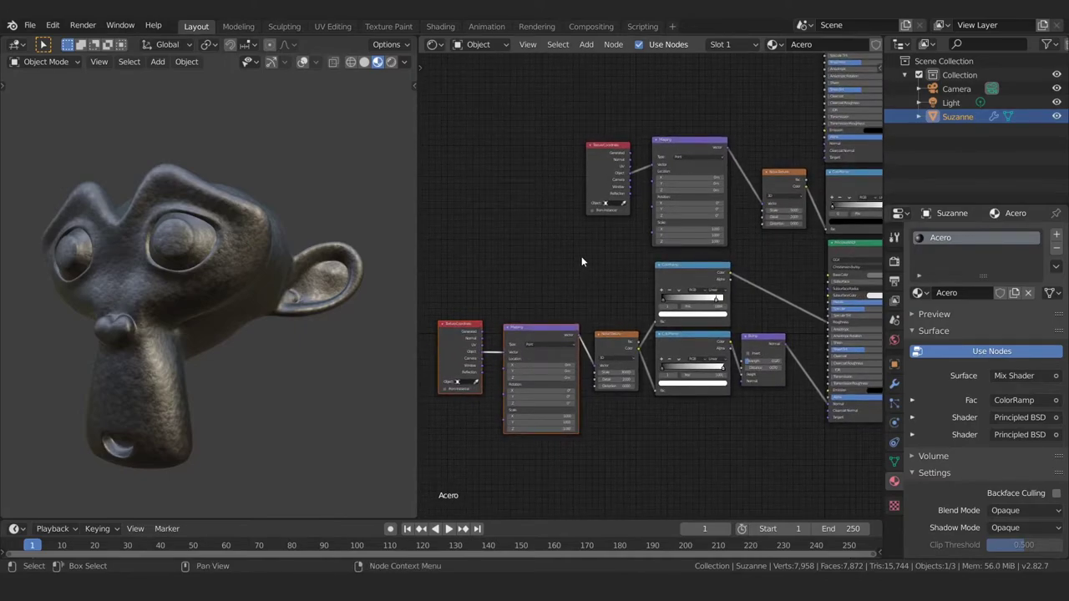
drag(565, 117, 706, 252)
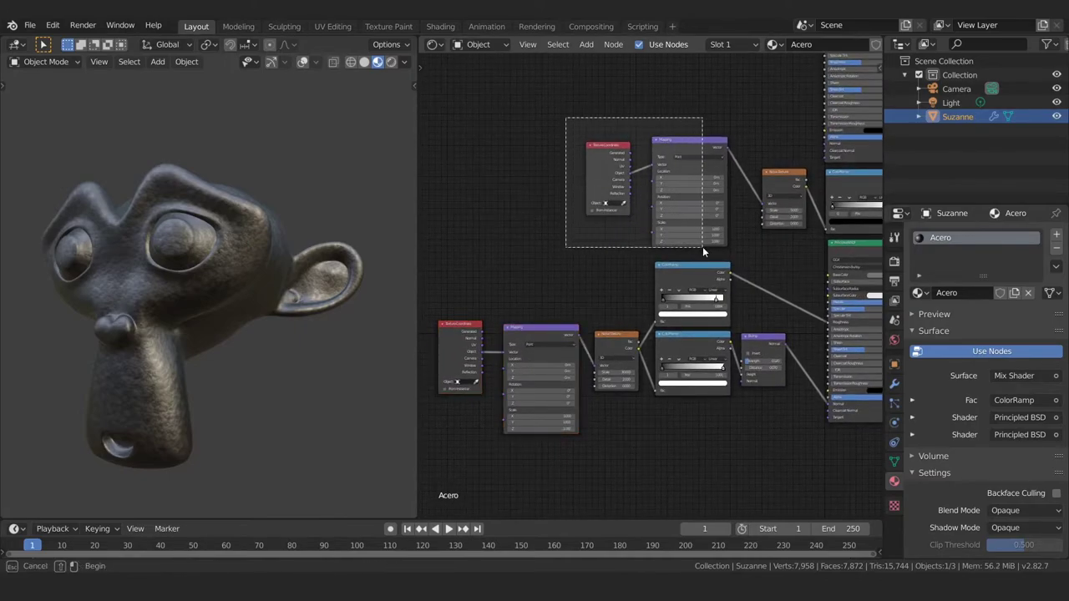
key(x)
Step: Move the remaining coordinate pair up and link its Mapping Vector to the upper Noise Texture's Vector
drag(432, 303, 558, 441)
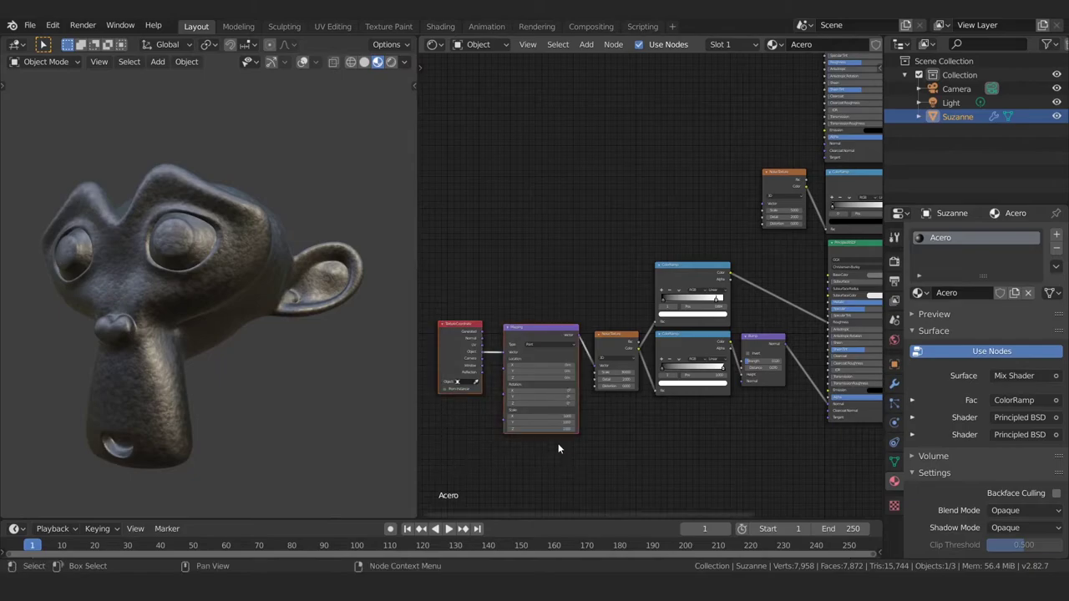
key(g)
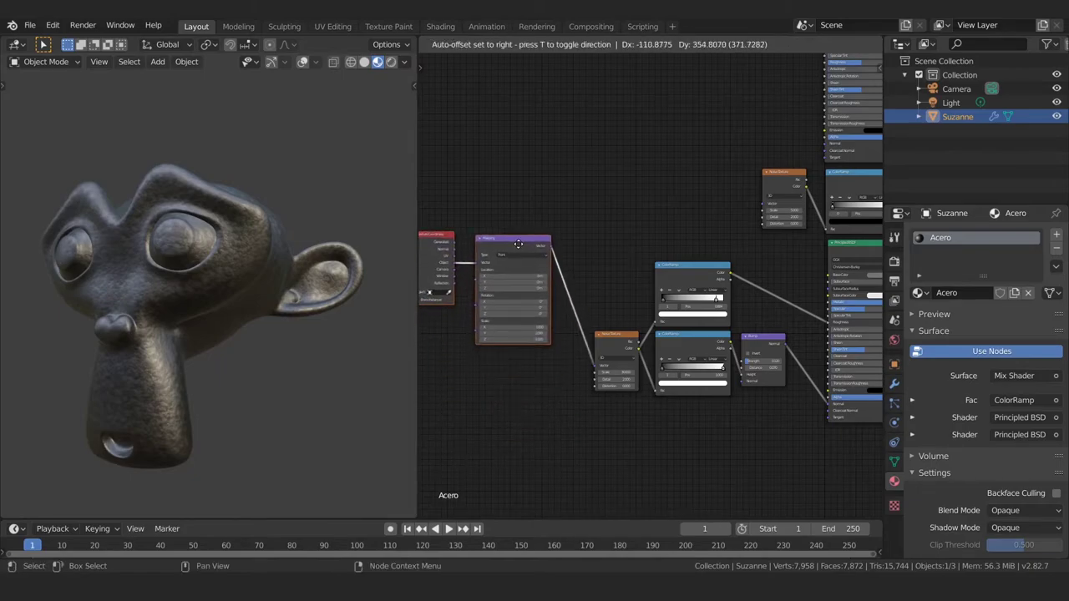
click(514, 242)
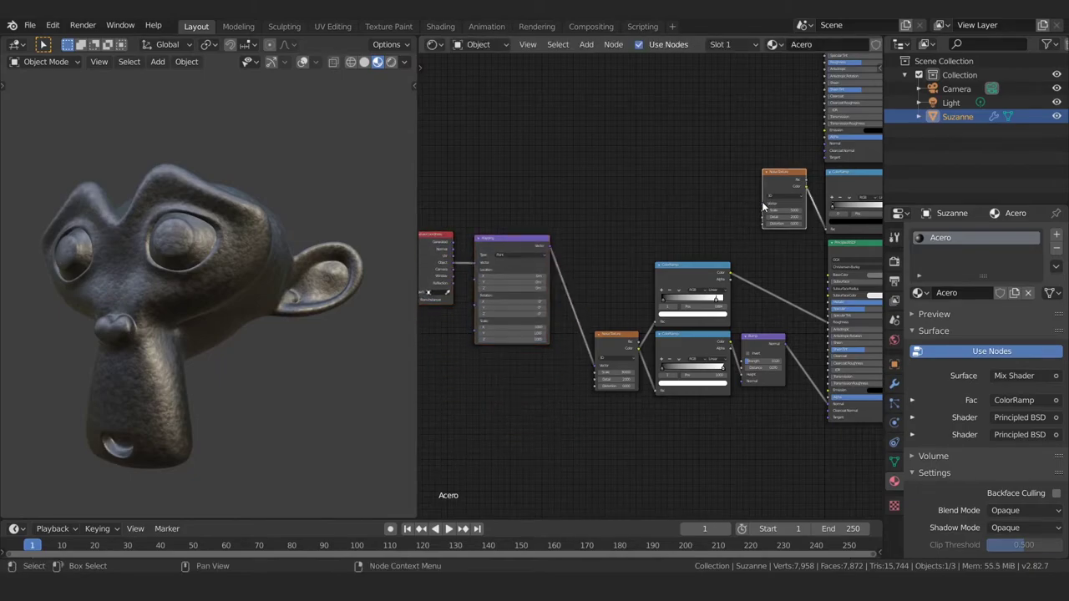
drag(761, 201, 550, 244)
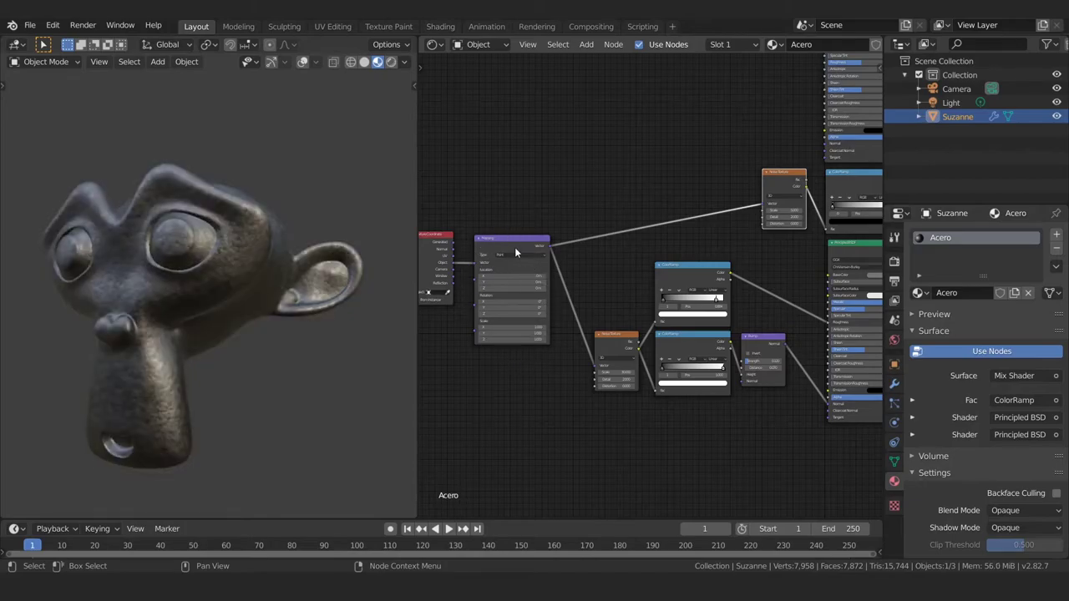
scroll(596, 263, up, 2)
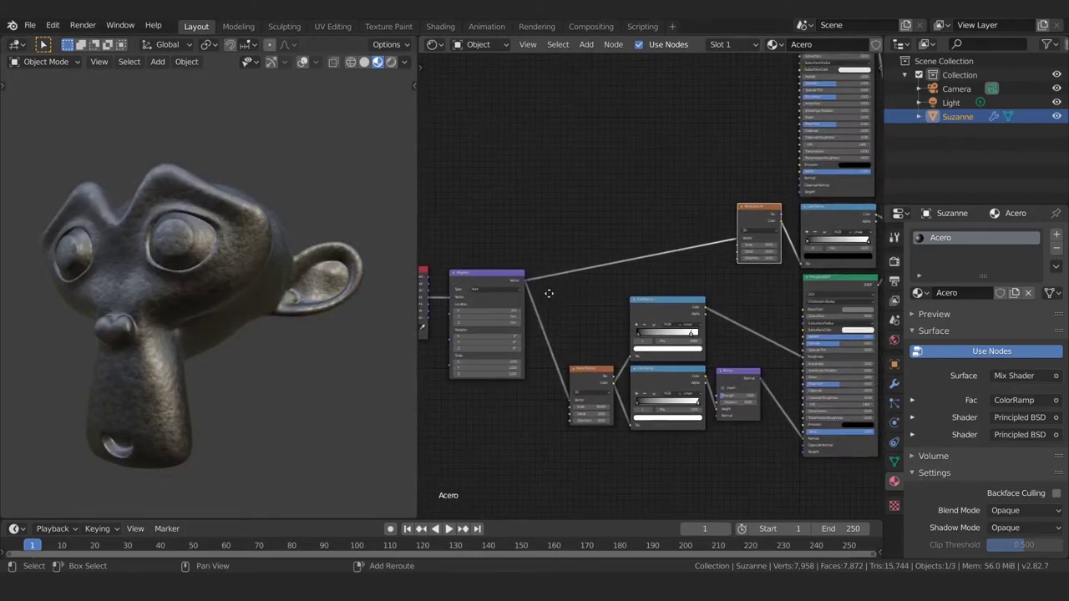
scroll(534, 259, down, 2)
drag(455, 224, 546, 333)
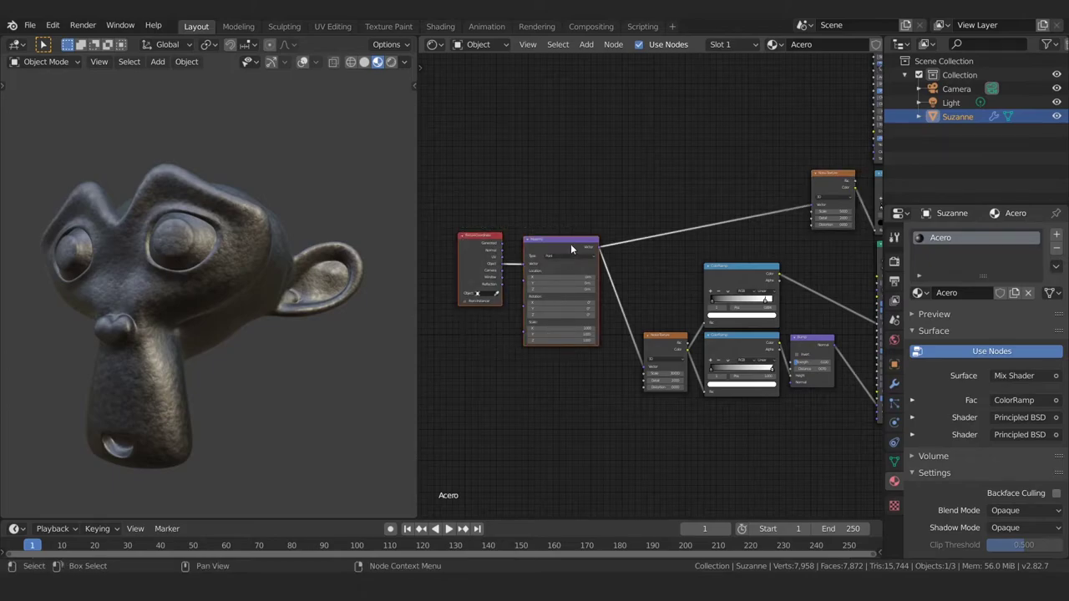
Step: Move the shared Texture Coordinate and Mapping nodes up beside the noise nodes
drag(571, 244, 567, 198)
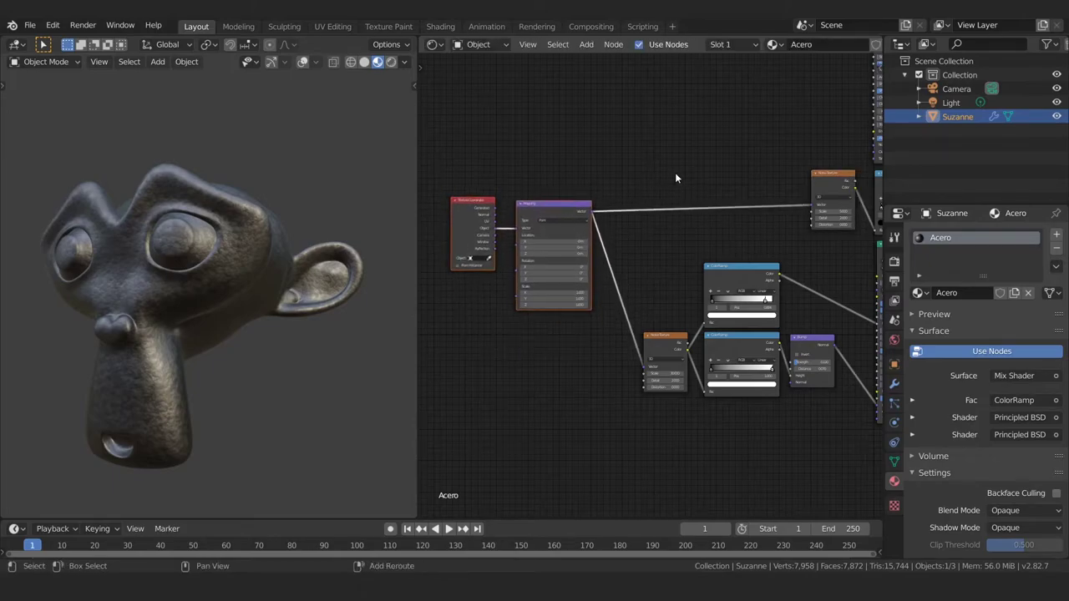
ctrl+scroll(638, 185, down, 4)
shift+scroll(582, 238, down, 4)
scroll(564, 277, up, 3)
scroll(576, 258, up, 1)
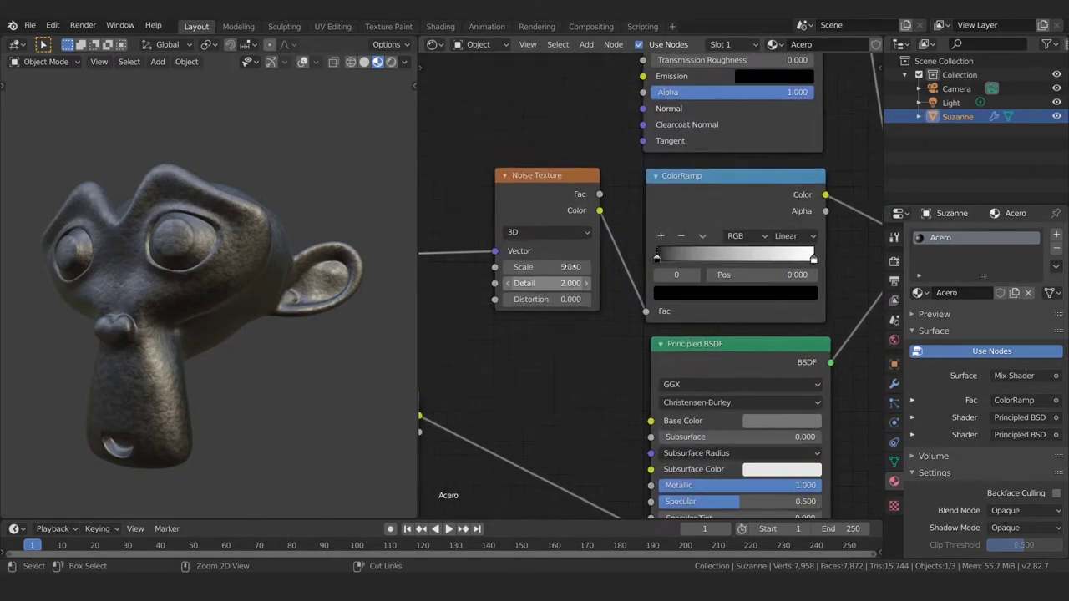
scroll(589, 242, up, 1)
scroll(602, 226, up, 1)
ctrl+scroll(627, 234, down, 1)
ctrl+scroll(648, 246, down, 5)
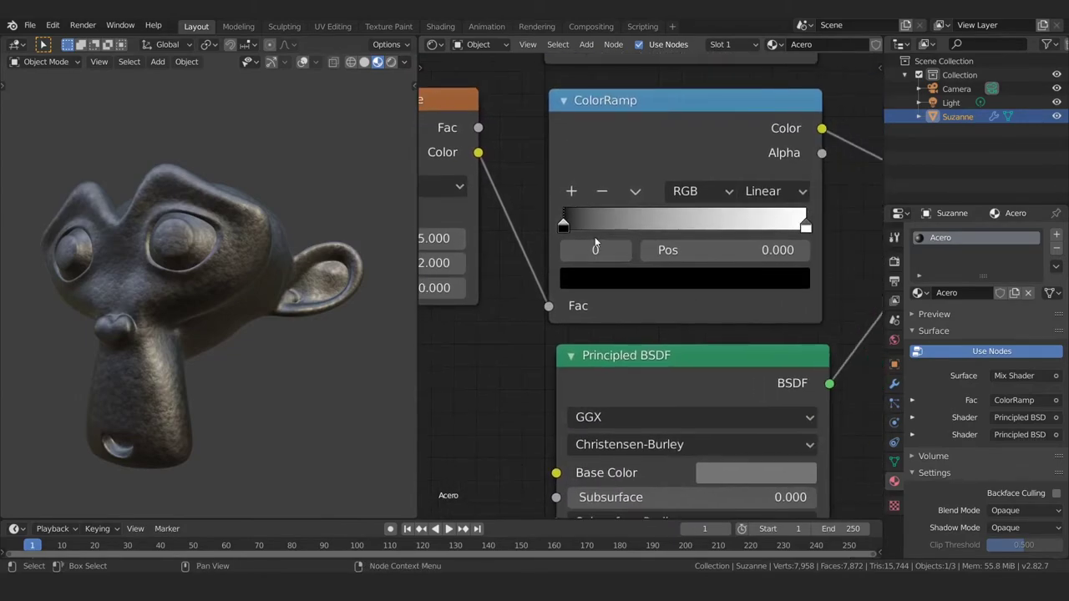
mouse_move(292, 297)
middle_down()
mouse_move(237, 303)
mouse_move(284, 258)
middle_up()
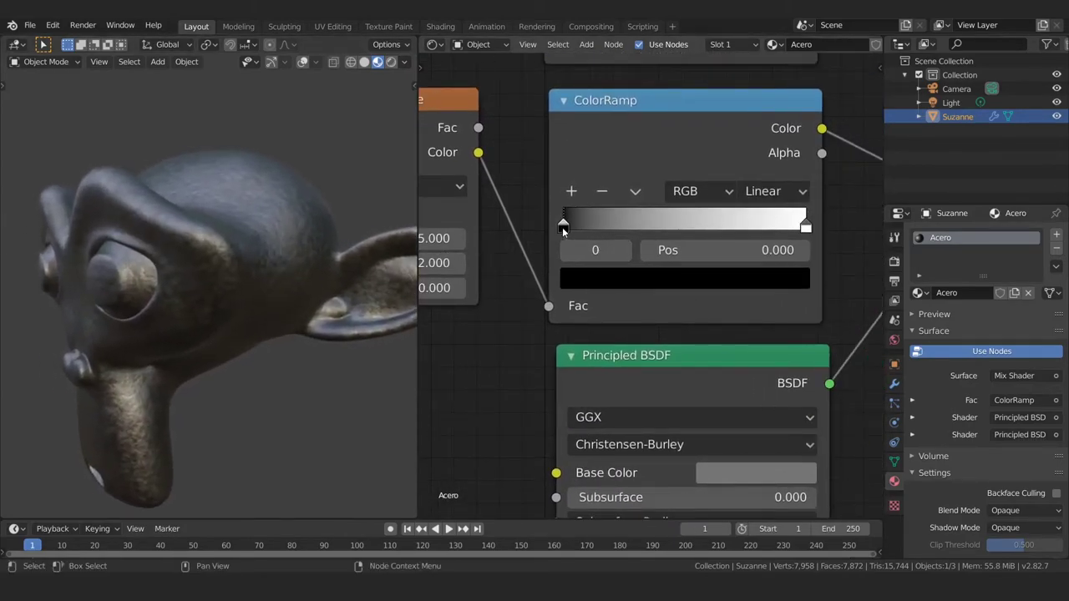
Step: Set the mix ColorRamp's stops to 0.221 (black) and 0.467 (white)
mouse_move(563, 225)
mouse_down()
mouse_move(633, 232)
mouse_move(623, 231)
mouse_up()
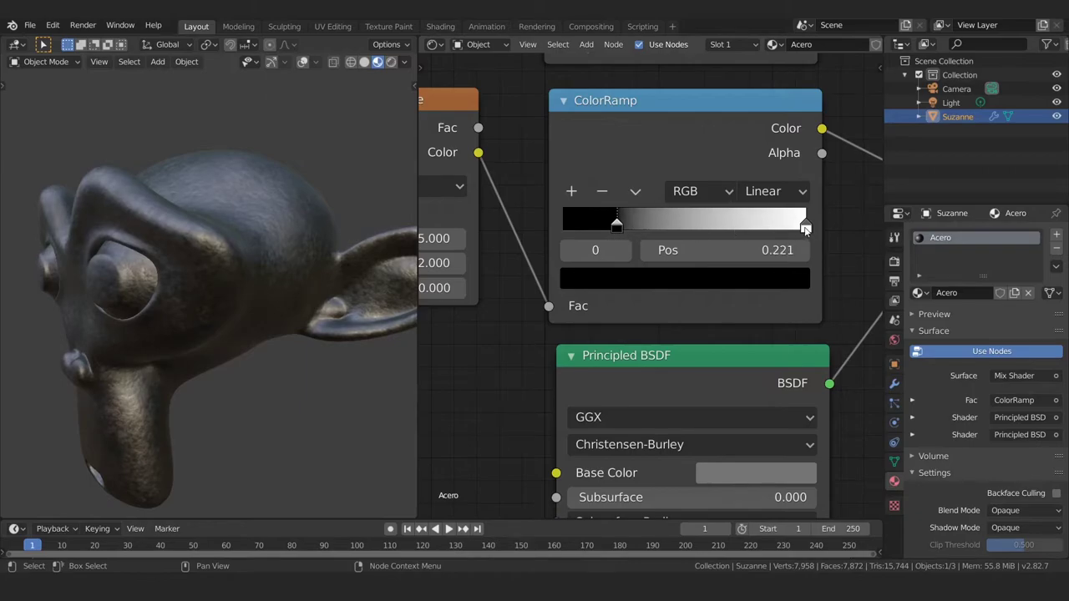
mouse_move(803, 227)
mouse_down()
mouse_move(648, 236)
mouse_move(696, 235)
mouse_move(677, 236)
mouse_up()
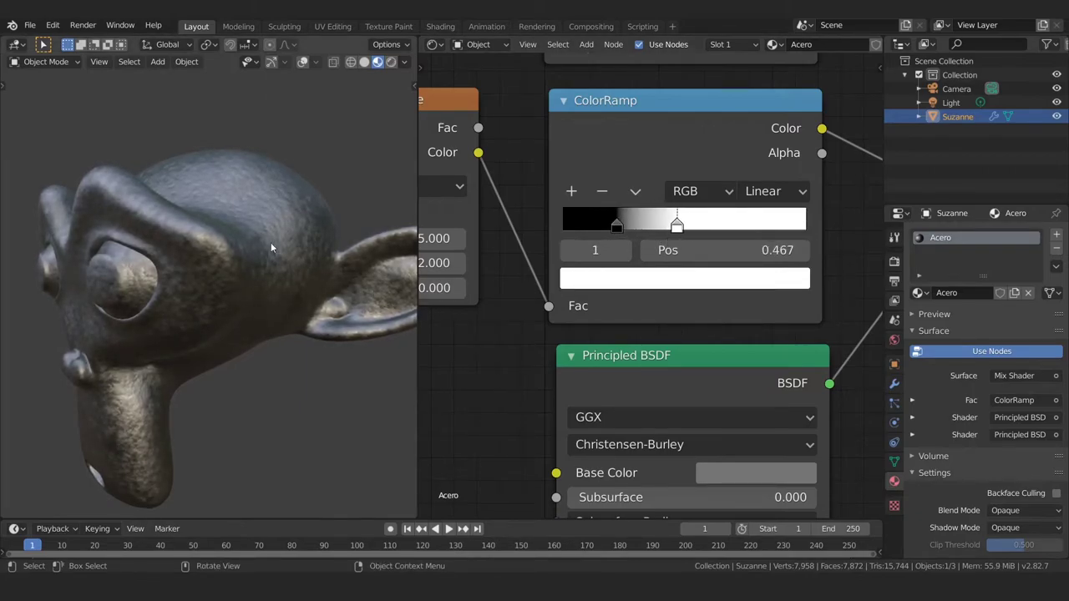
mouse_move(271, 242)
middle_down()
mouse_move(259, 287)
mouse_move(277, 243)
middle_up()
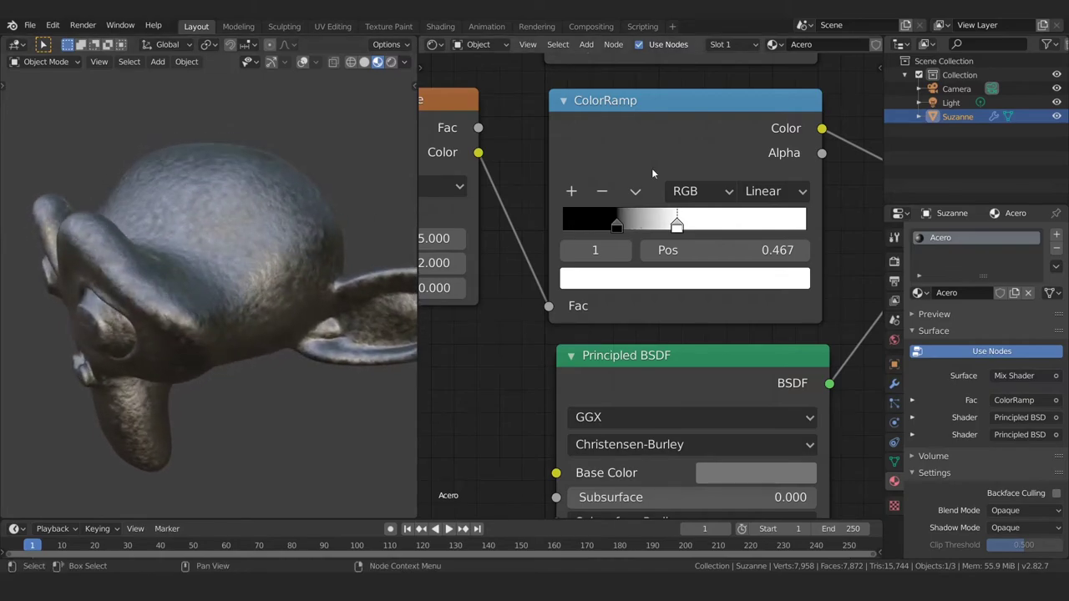
scroll(653, 250, down, 3)
shift+scroll(631, 203, up, 5)
shift+scroll(632, 225, up, 5)
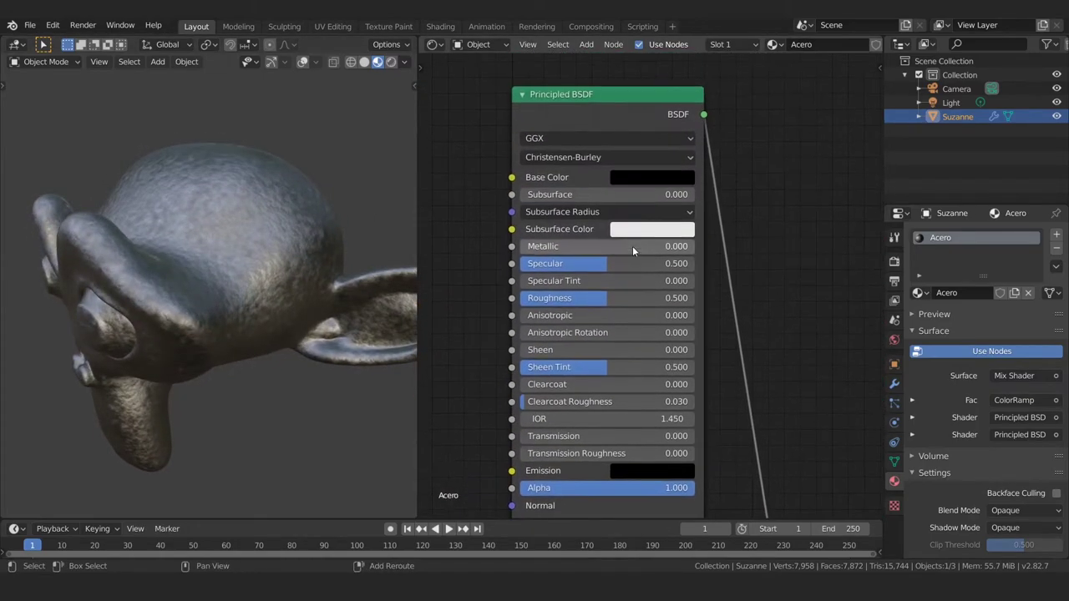
Step: Tint the upper Principled BSDF's Base Color red
click(646, 177)
drag(747, 275, 747, 194)
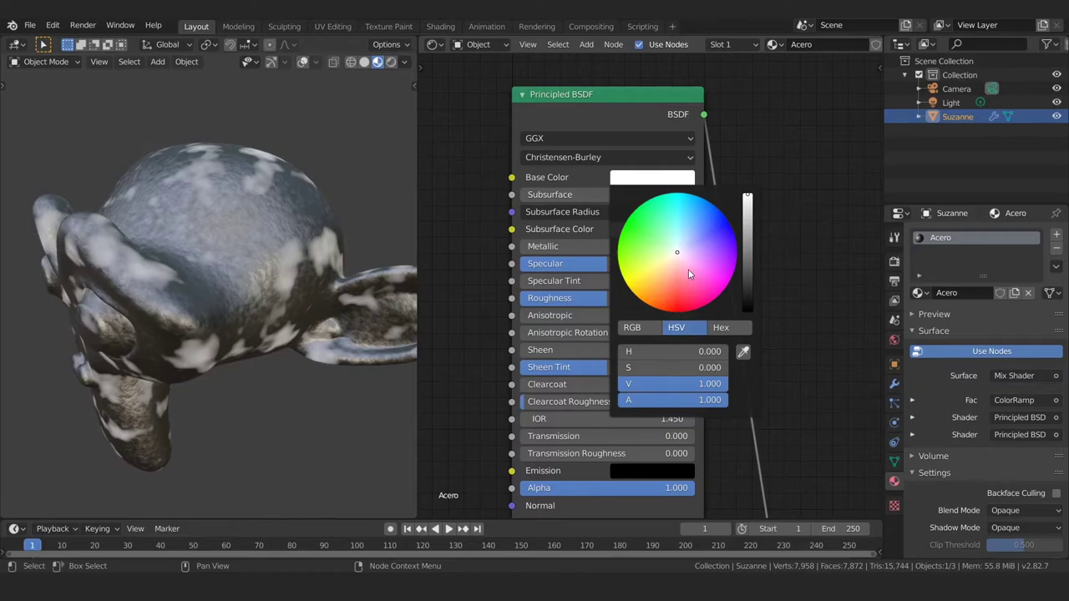
drag(689, 274, 728, 276)
middle_drag(317, 326, 341, 334)
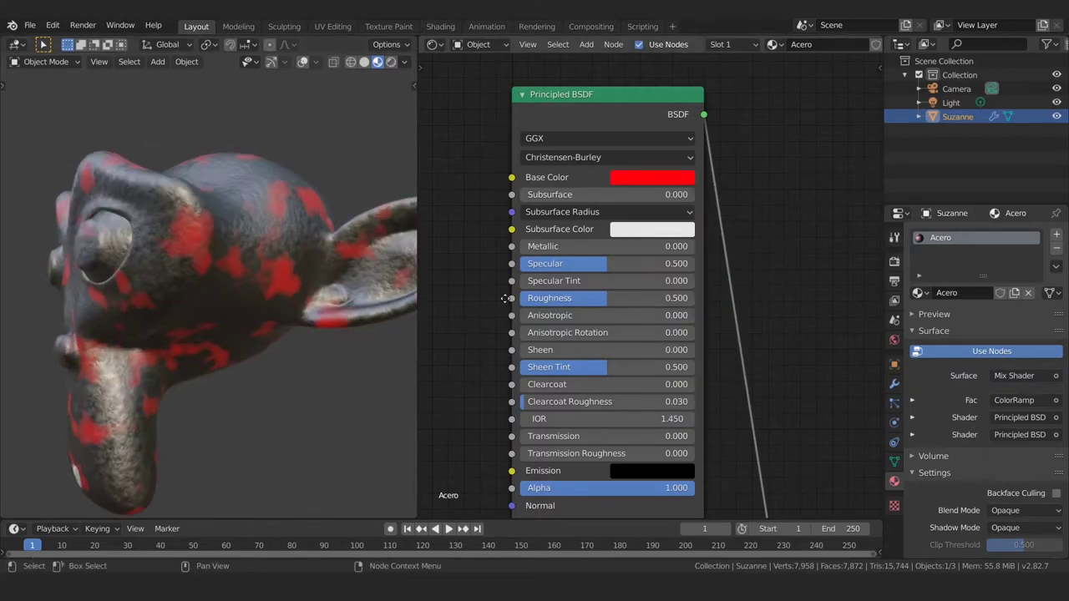
Step: Move the ColorRamp's black stop right and push its white stop out to 0.895
middle_drag(440, 327, 613, 294)
scroll(610, 290, up, 2)
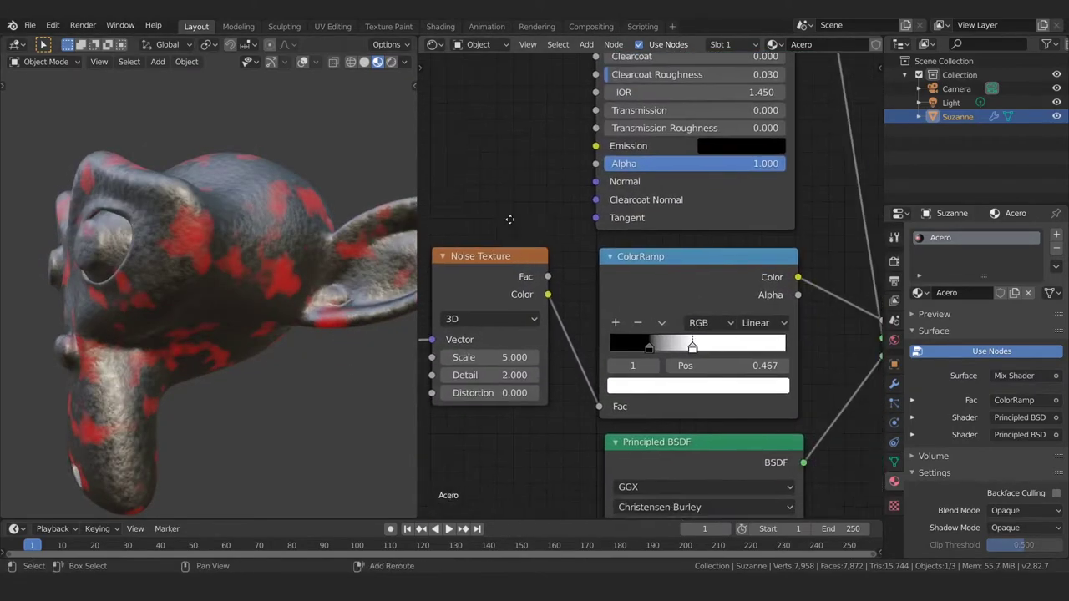
scroll(605, 260, up, 2)
shift+scroll(605, 276, down, 1)
drag(583, 324, 544, 326)
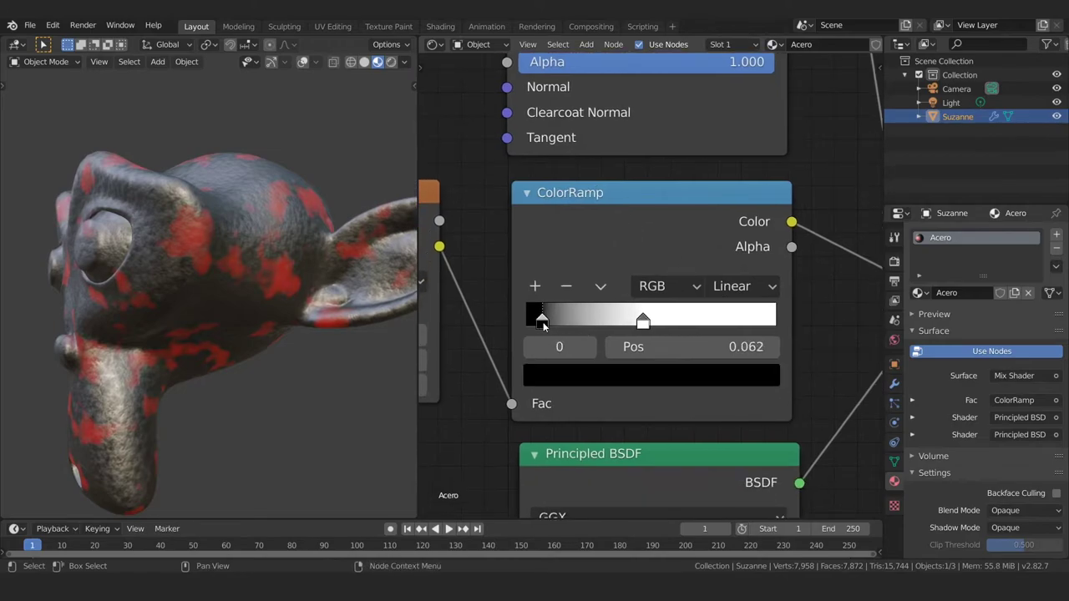
drag(643, 324, 751, 328)
scroll(667, 326, down, 2)
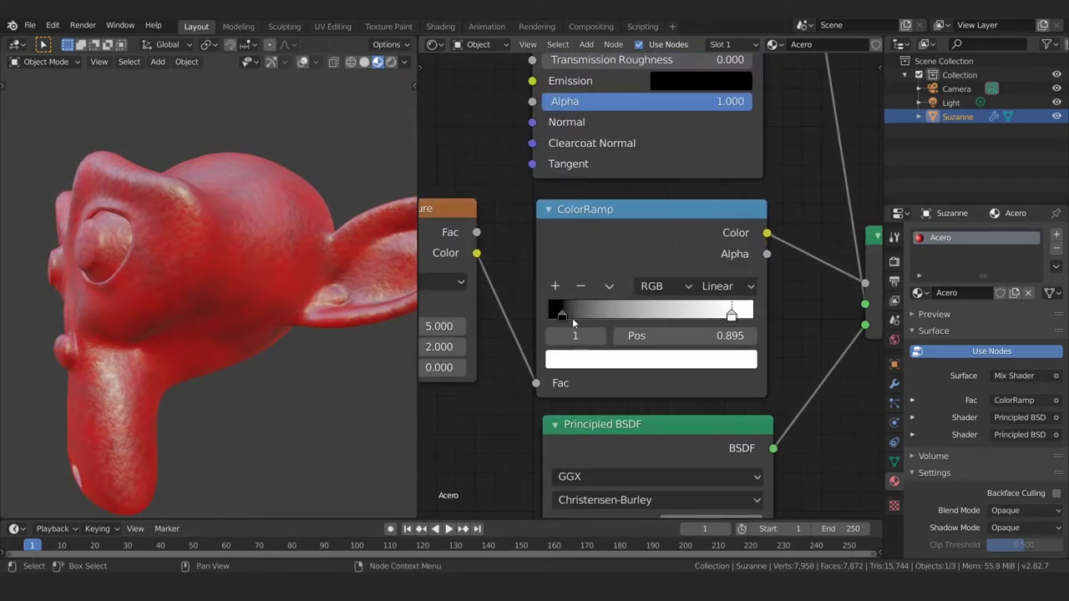
middle_drag(572, 317, 704, 265)
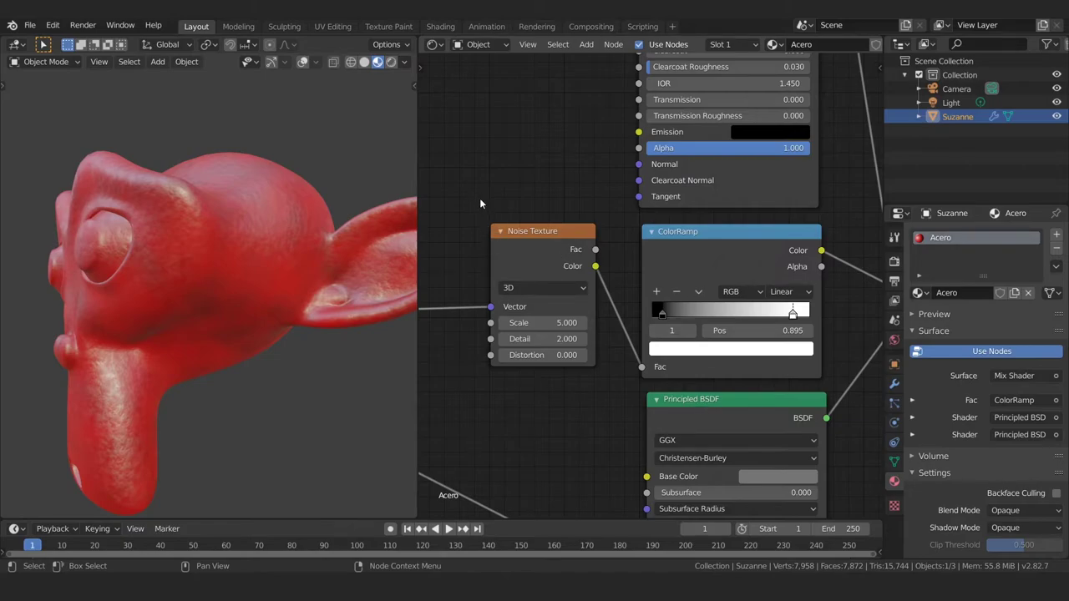
Step: Shift the black stop inward and try the white stop around 0.63 and further right
middle_drag(638, 302, 539, 251)
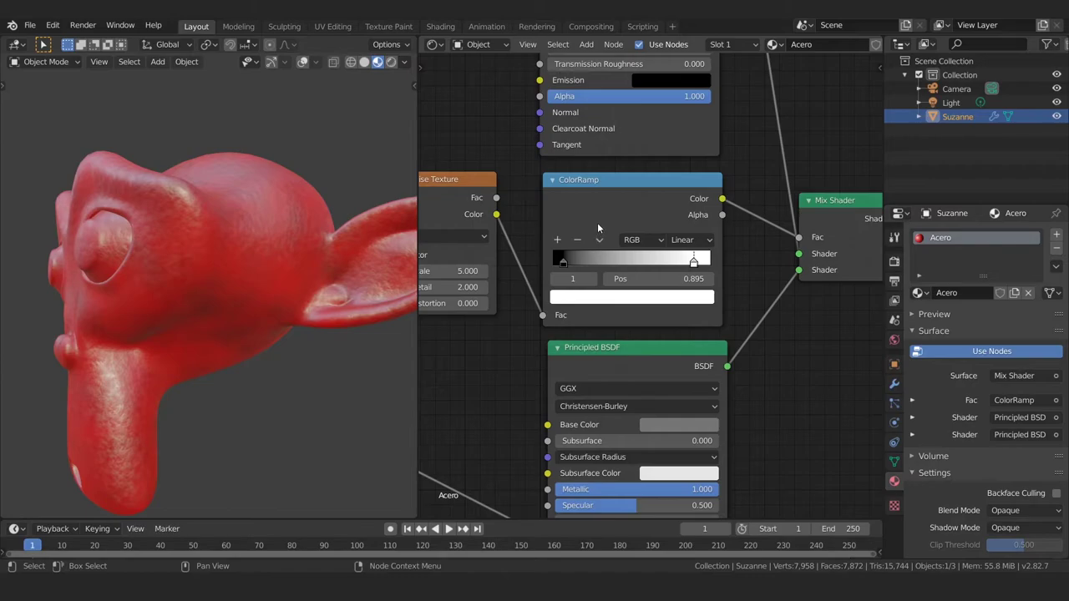
middle_drag(597, 222, 627, 213)
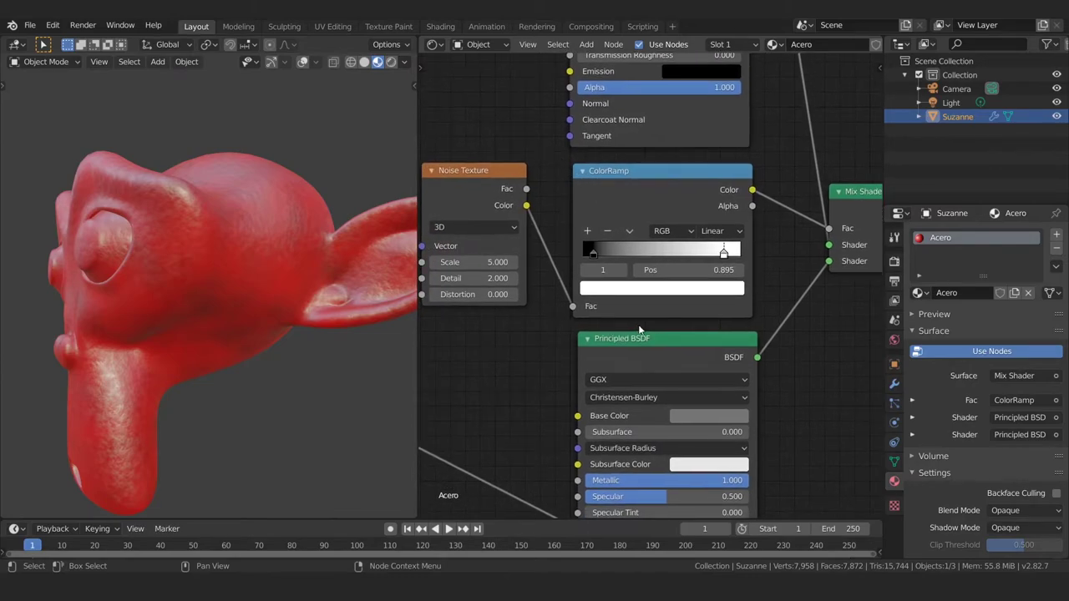
click(595, 254)
drag(637, 252, 611, 252)
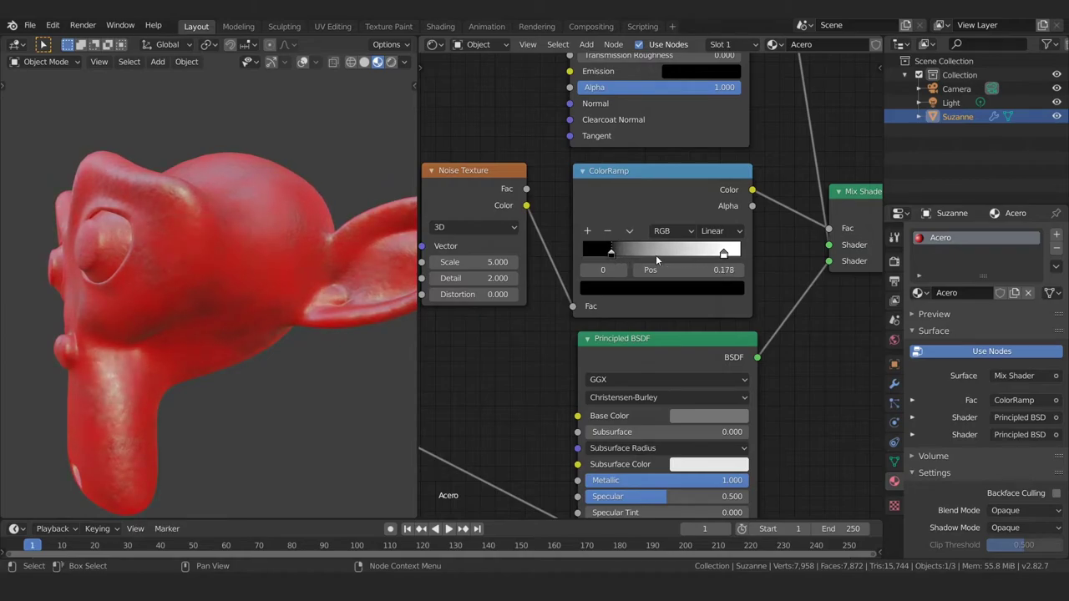
drag(723, 254, 650, 269)
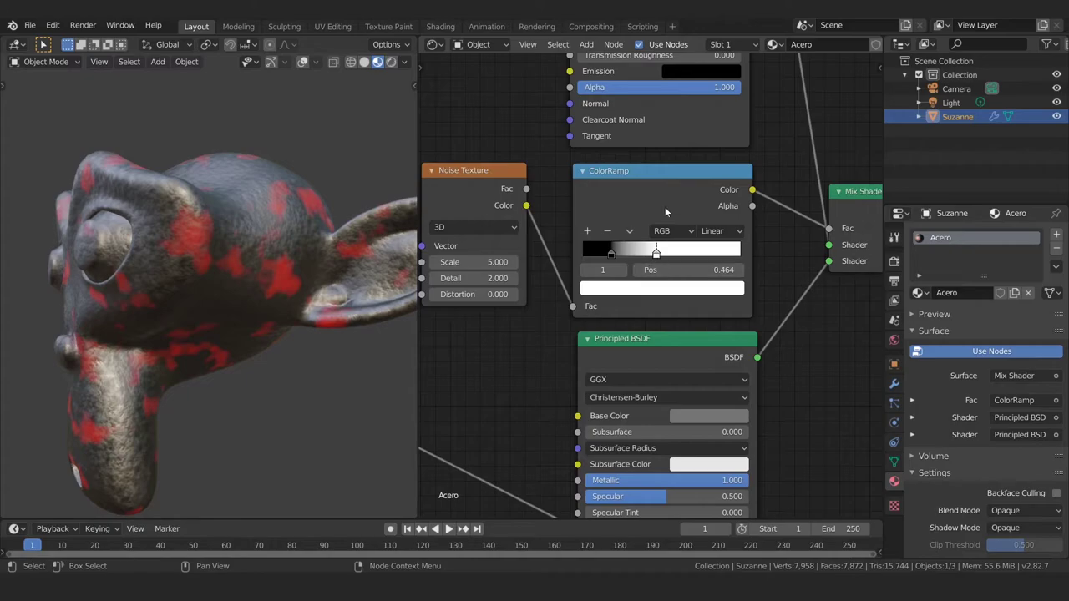
scroll(665, 206, down, 2)
middle_drag(654, 228, 628, 323)
drag(629, 324, 673, 332)
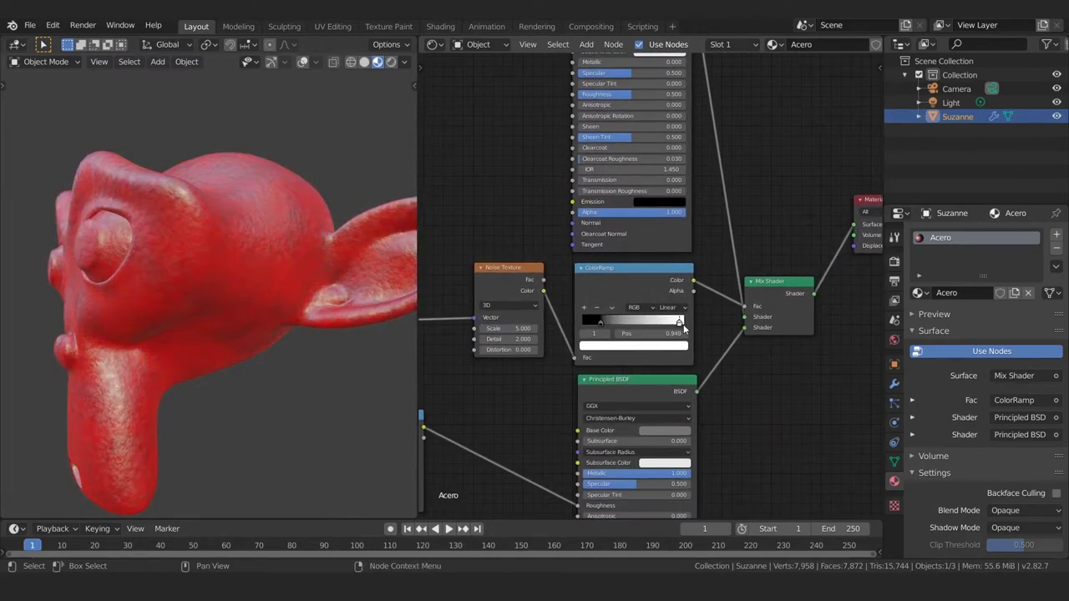
Step: Settle the ColorRamp's white stop at 0.504 to show red patches across the steel
middle_drag(650, 156, 637, 268)
shift+scroll(634, 231, down, 3)
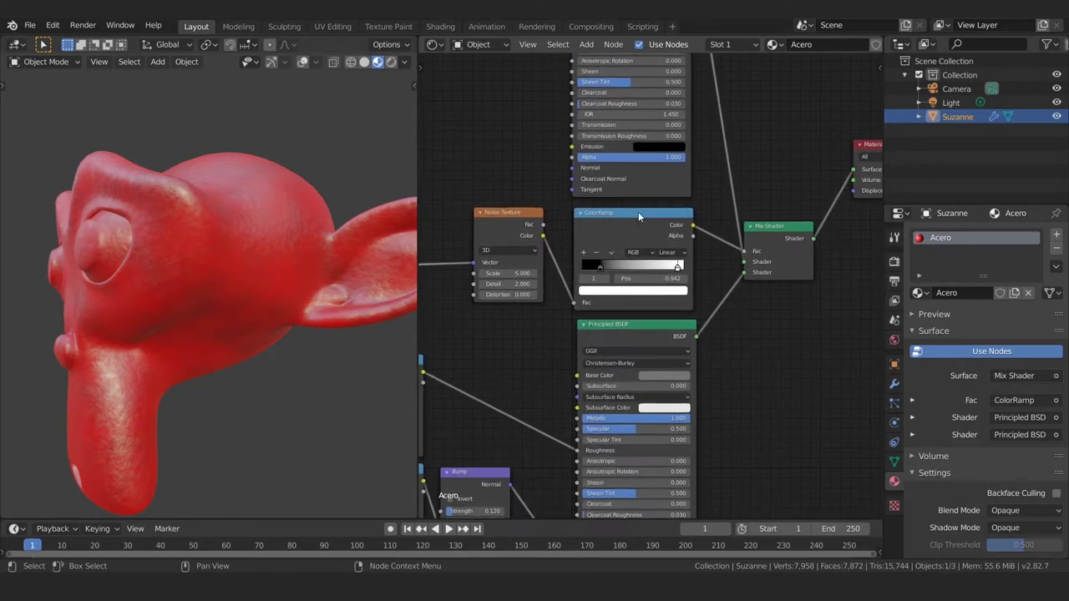
shift+scroll(638, 211, down, 2)
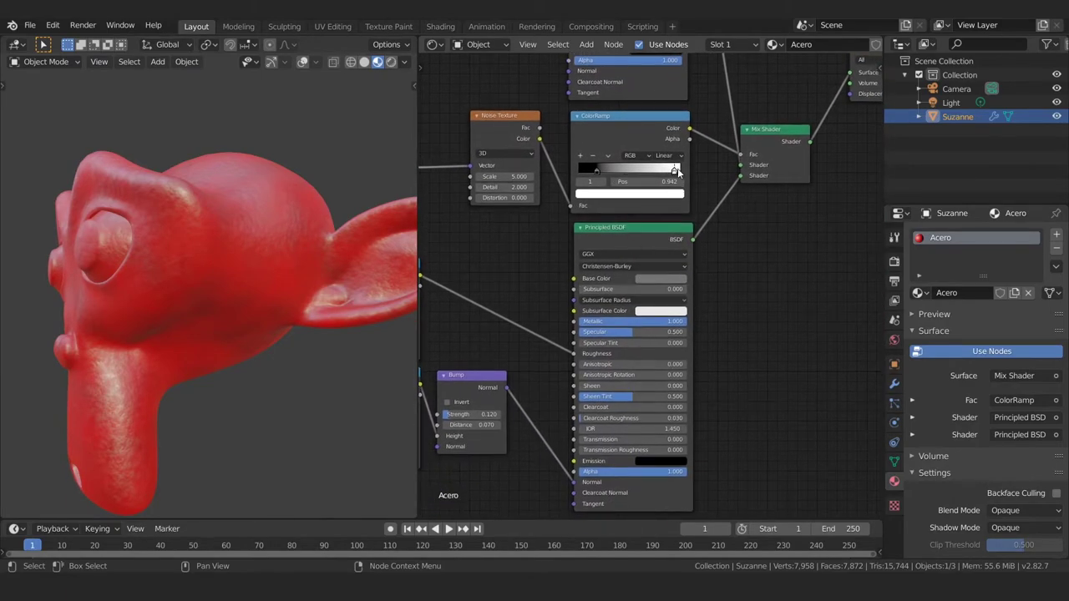
mouse_move(670, 173)
mouse_down()
mouse_move(617, 183)
mouse_move(625, 182)
mouse_up()
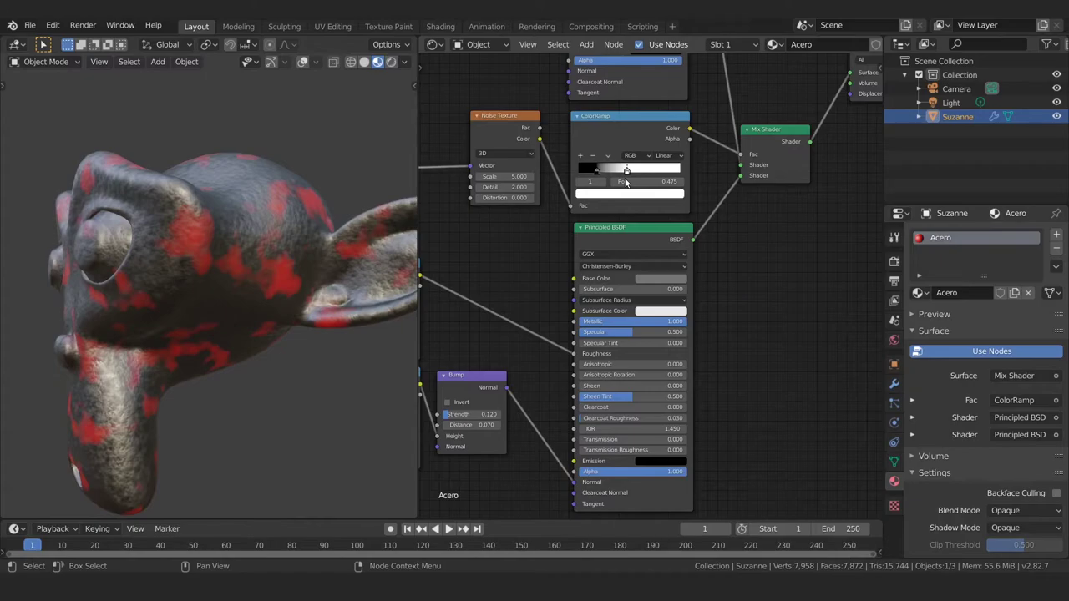
scroll(592, 215, up, 1)
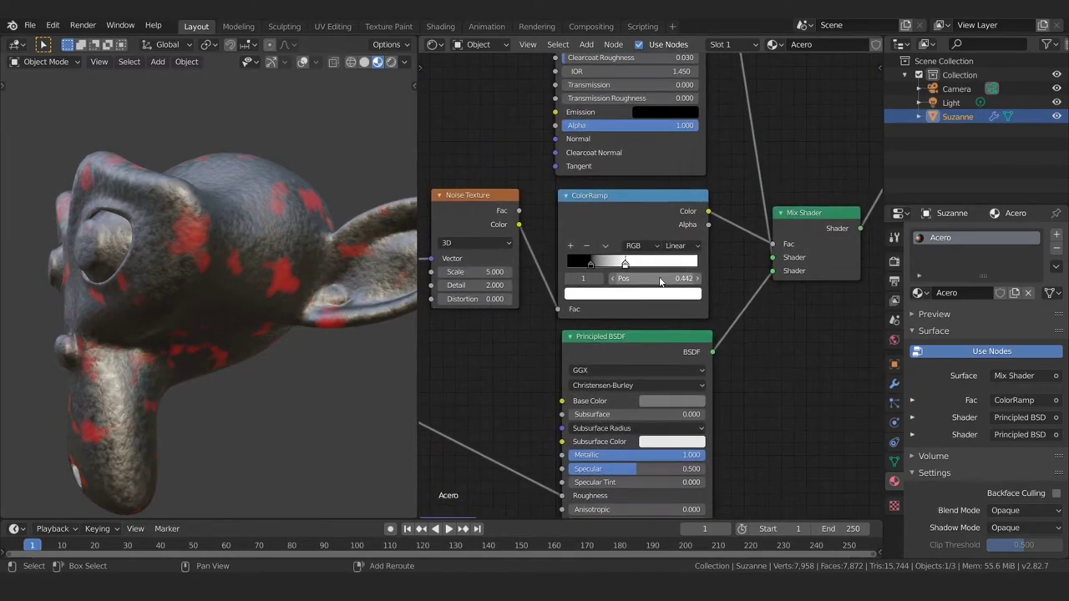
scroll(634, 233, up, 2)
ctrl+scroll(674, 245, left, 1)
scroll(674, 245, up, 1)
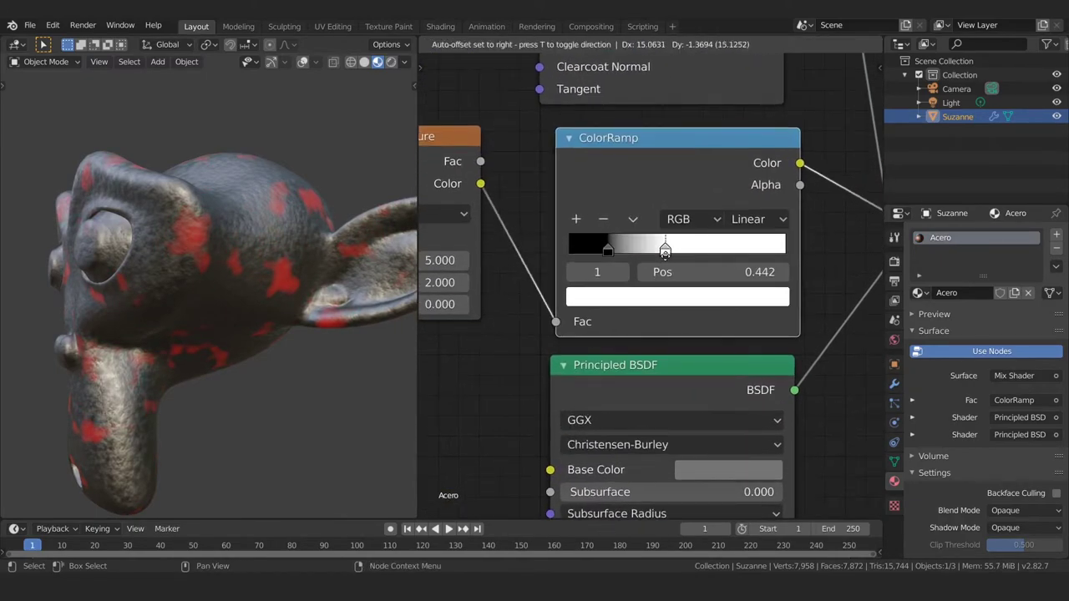
drag(655, 251, 665, 255)
mouse_move(267, 314)
middle_down()
mouse_move(329, 346)
mouse_move(419, 199)
middle_up()
Step: Desaturate the upper shader's base colour to a muted pinkish grey at value 0.447
shift+scroll(501, 251, up, 5)
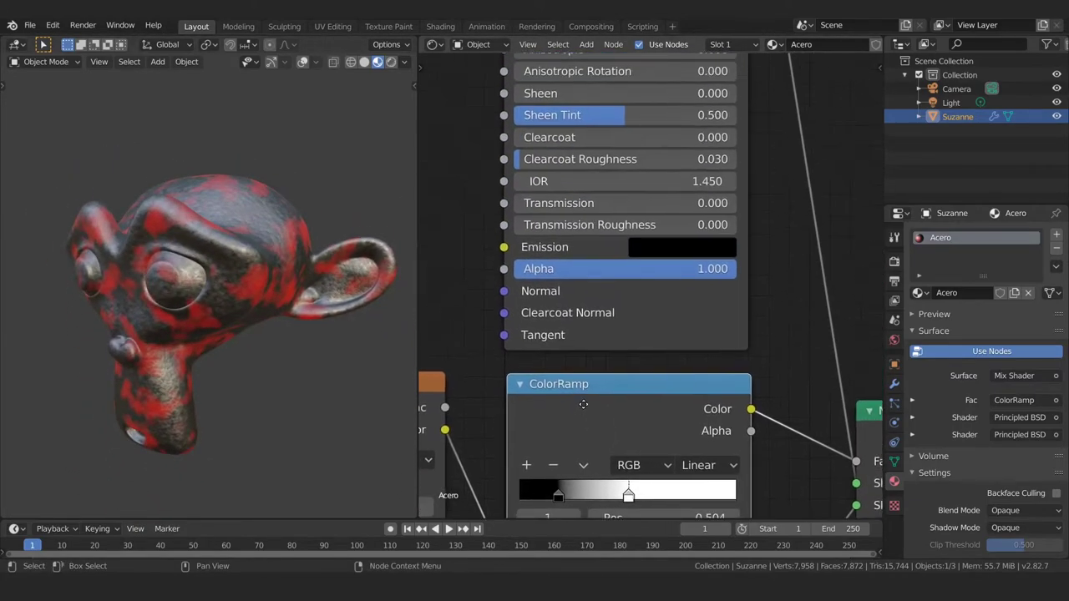
shift+scroll(613, 366, up, 5)
shift+scroll(651, 166, up, 2)
click(663, 154)
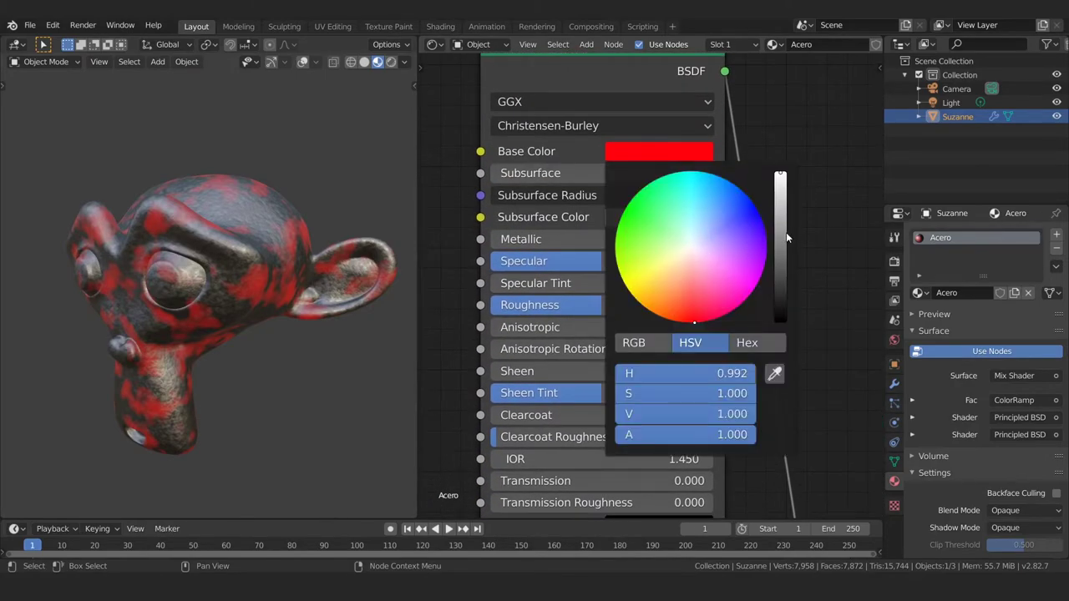
click(691, 258)
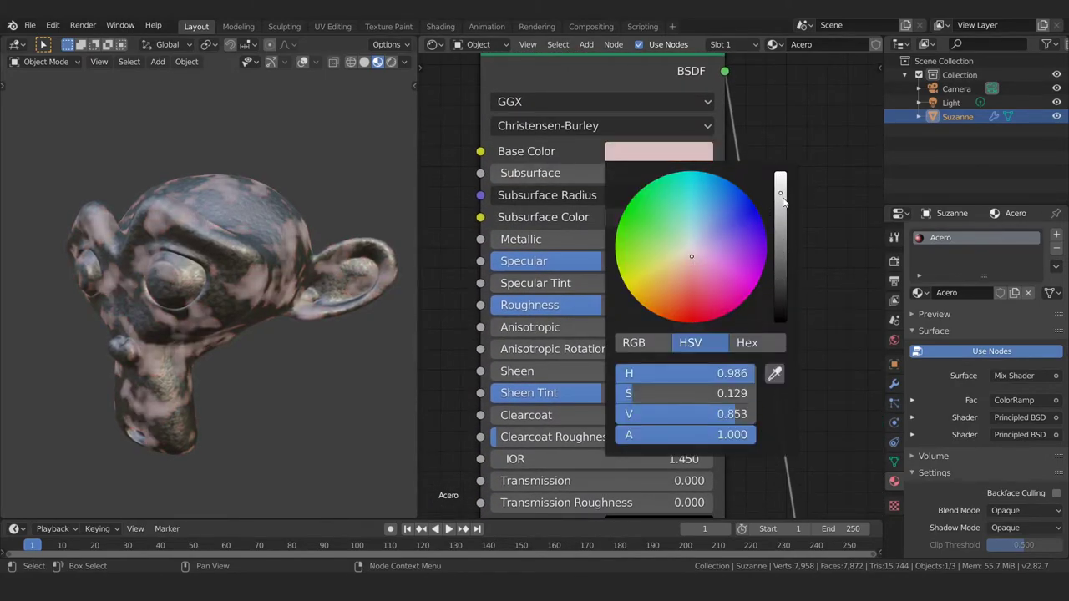
drag(778, 193, 786, 249)
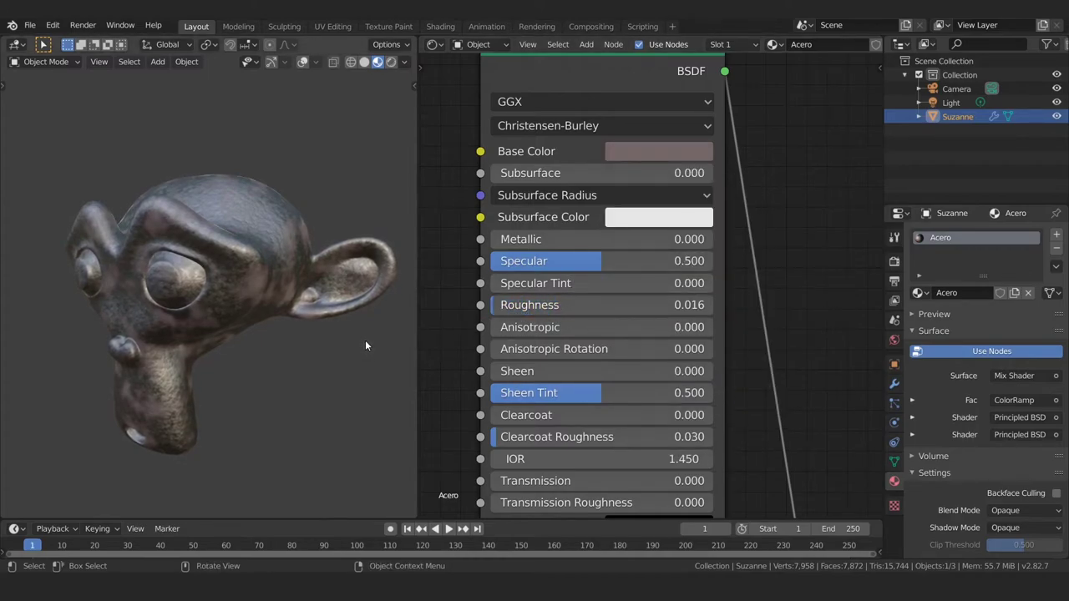
mouse_move(364, 344)
middle_down()
mouse_move(317, 275)
mouse_move(345, 282)
middle_up()
mouse_move(256, 269)
ctrl+middle_down()
mouse_move(252, 247)
mouse_move(306, 212)
ctrl+middle_up()
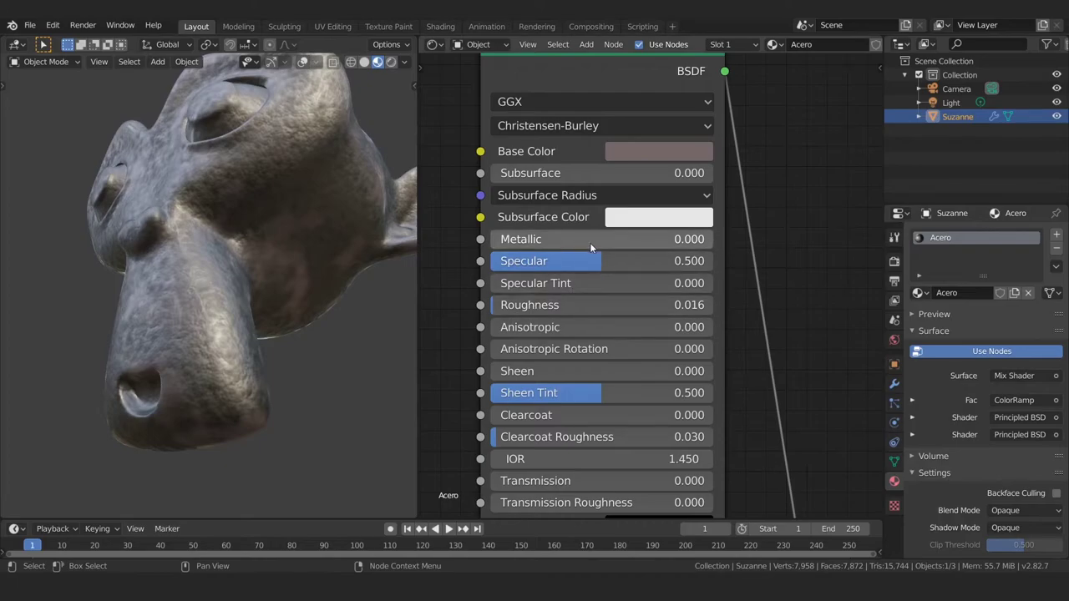
Step: Raise the upper Principled BSDF's Metallic to 1.000 for glossy polished steel
middle_drag(589, 242, 589, 268)
drag(528, 265, 535, 265)
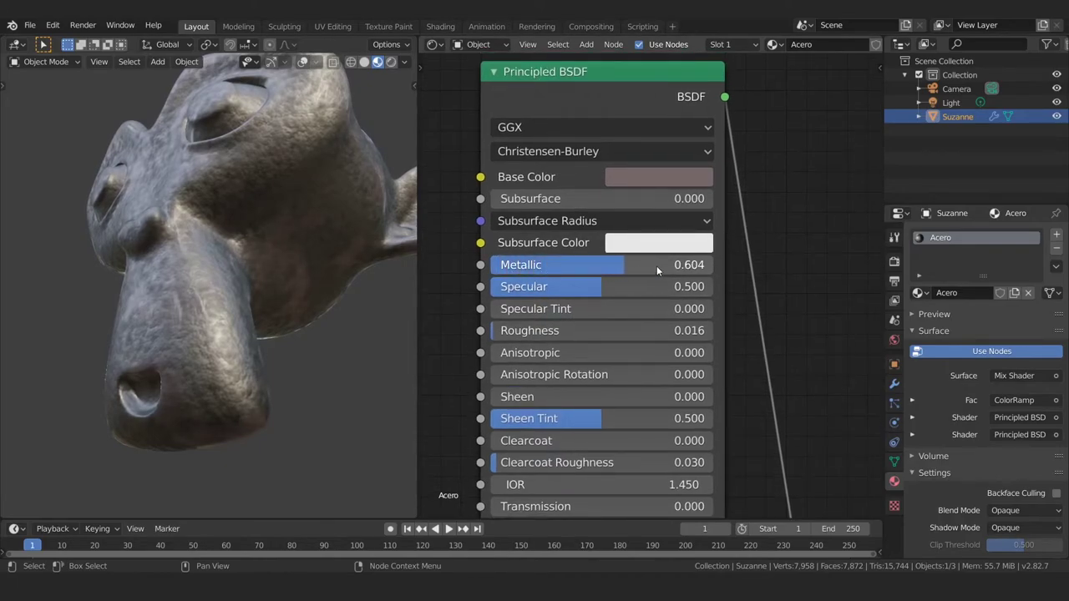
drag(656, 266, 724, 266)
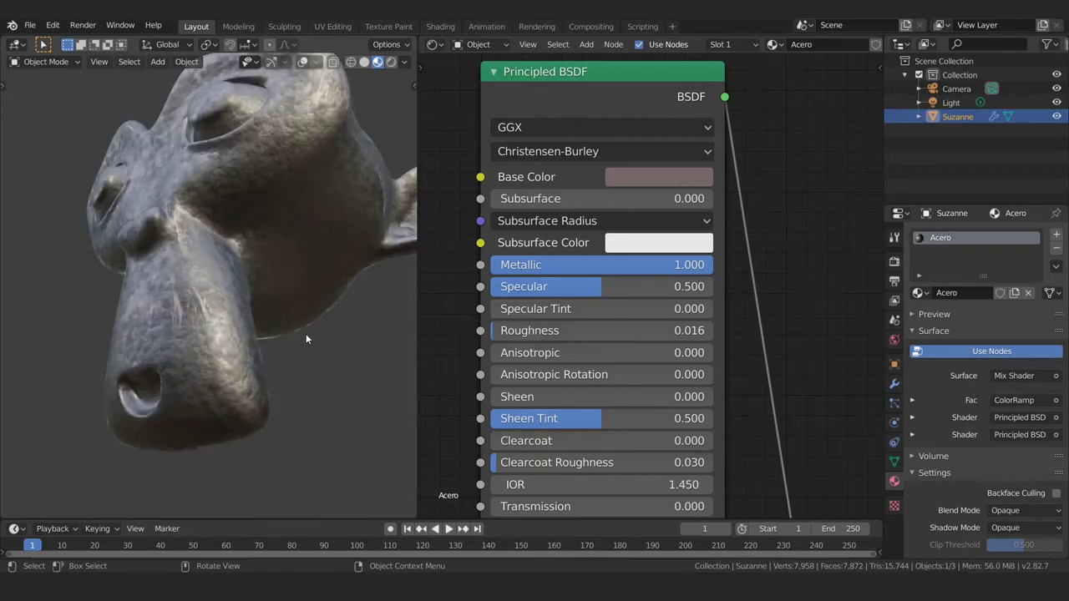
mouse_move(295, 298)
middle_down()
mouse_move(262, 372)
mouse_move(274, 372)
mouse_move(295, 311)
mouse_move(282, 304)
mouse_move(267, 329)
mouse_move(257, 266)
mouse_move(239, 281)
mouse_move(293, 283)
mouse_move(277, 266)
mouse_move(256, 303)
mouse_move(271, 295)
mouse_move(256, 302)
middle_up()
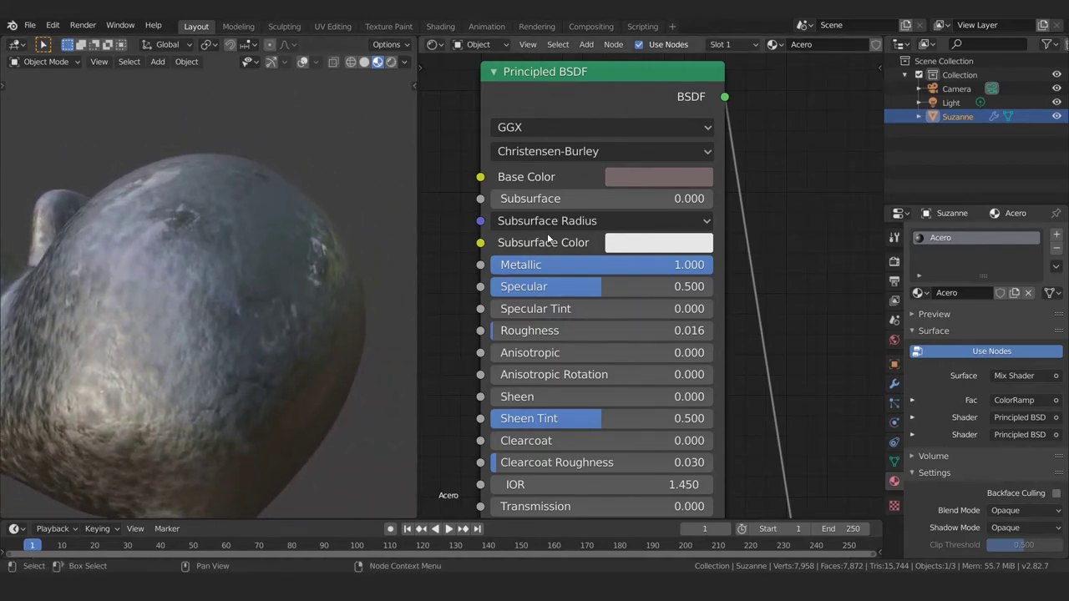
Step: Preview the upper metallic Principled BSDF alone to inspect its mirror-like look on Suzanne
scroll(585, 186, down, 2)
mouse_move(584, 185)
middle_down()
mouse_move(571, 208)
mouse_move(569, 272)
mouse_move(566, 201)
middle_up()
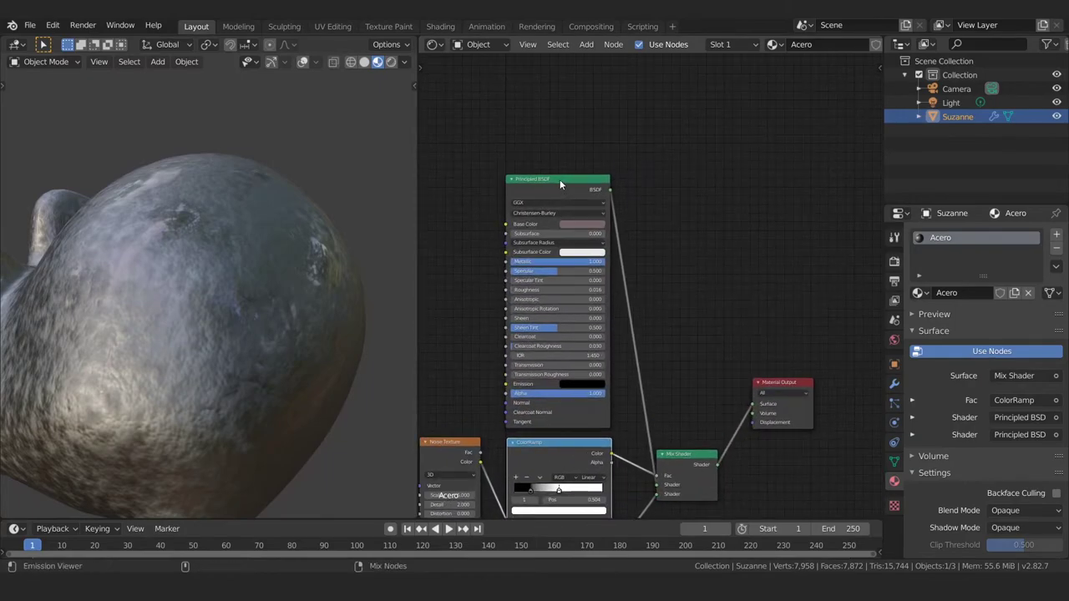
ctrl+shift+click(556, 184)
mouse_move(302, 320)
middle_down()
mouse_move(242, 318)
mouse_move(242, 332)
mouse_move(281, 311)
mouse_move(275, 347)
mouse_move(305, 320)
middle_up()
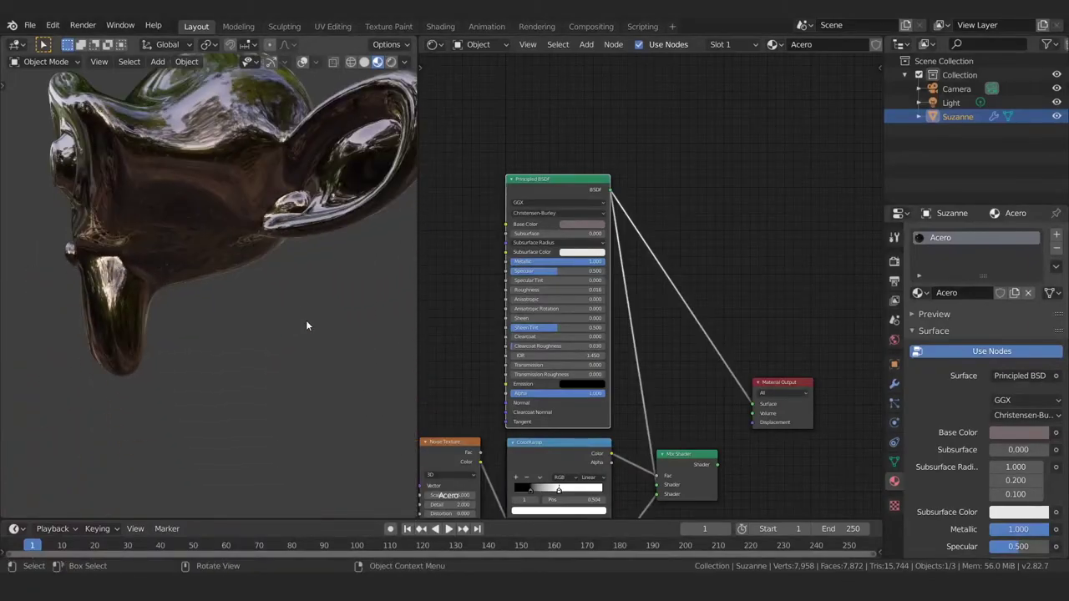
Step: Preview the lower Principled BSDF alone and orbit slightly around Suzanne
middle_drag(535, 442, 535, 302)
ctrl+shift+click(567, 400)
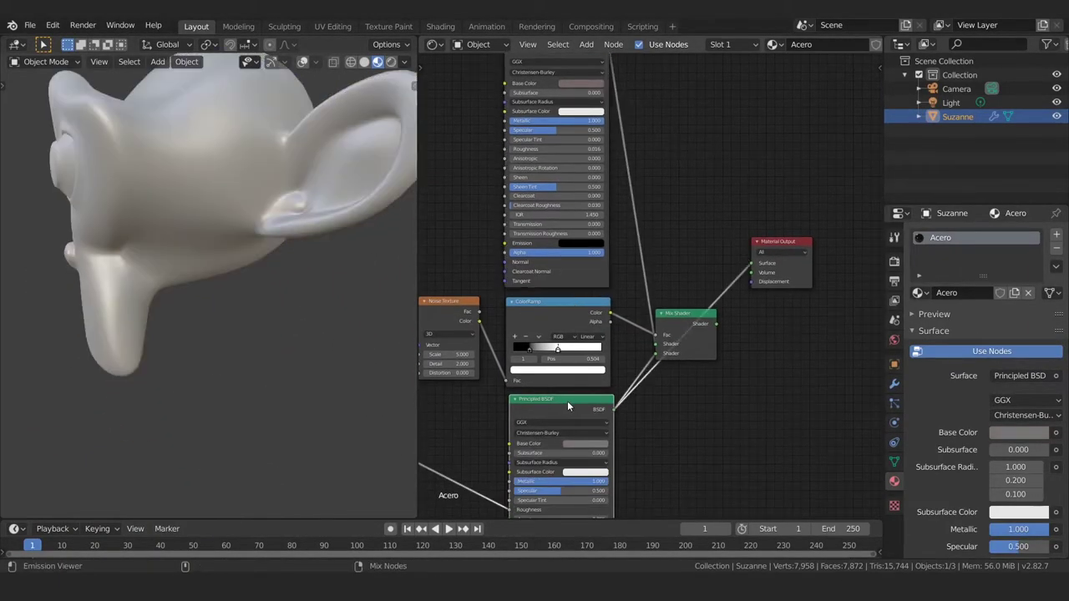
mouse_move(236, 245)
middle_down()
mouse_move(303, 303)
mouse_move(283, 238)
mouse_move(268, 290)
middle_up()
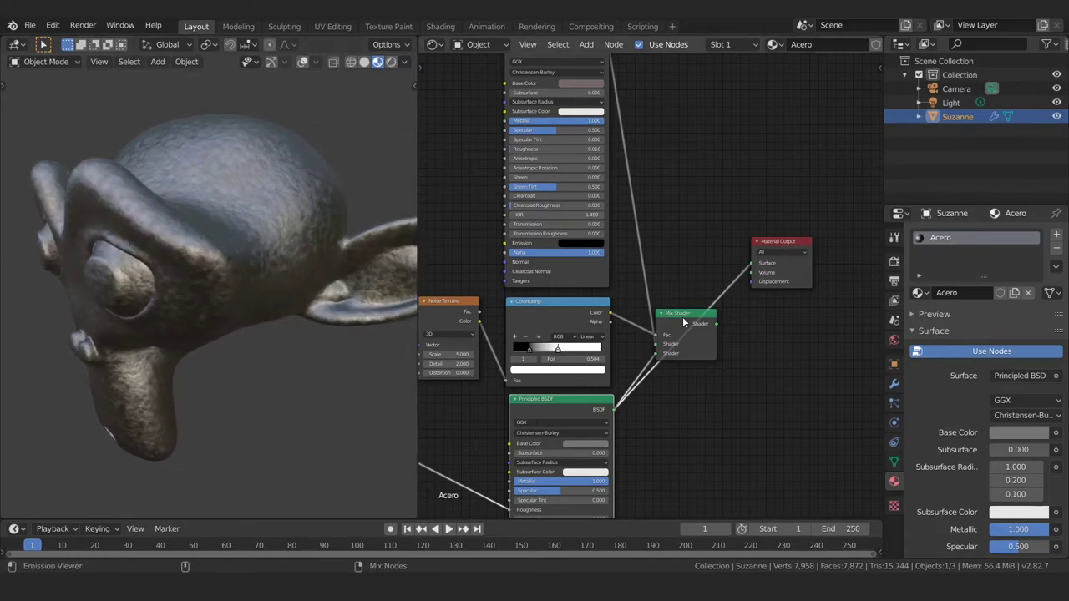
scroll(680, 315, up, 2)
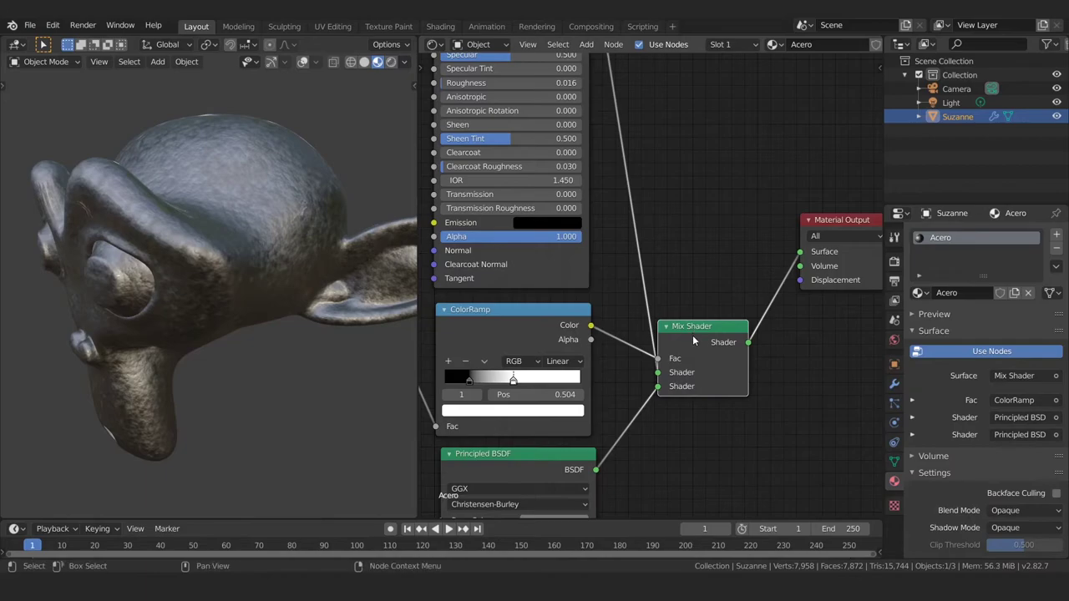
Step: Inspect the Acero material on Suzanne from several angles and frame the ColorRamp and Mix Shader
middle_drag(315, 361, 304, 266)
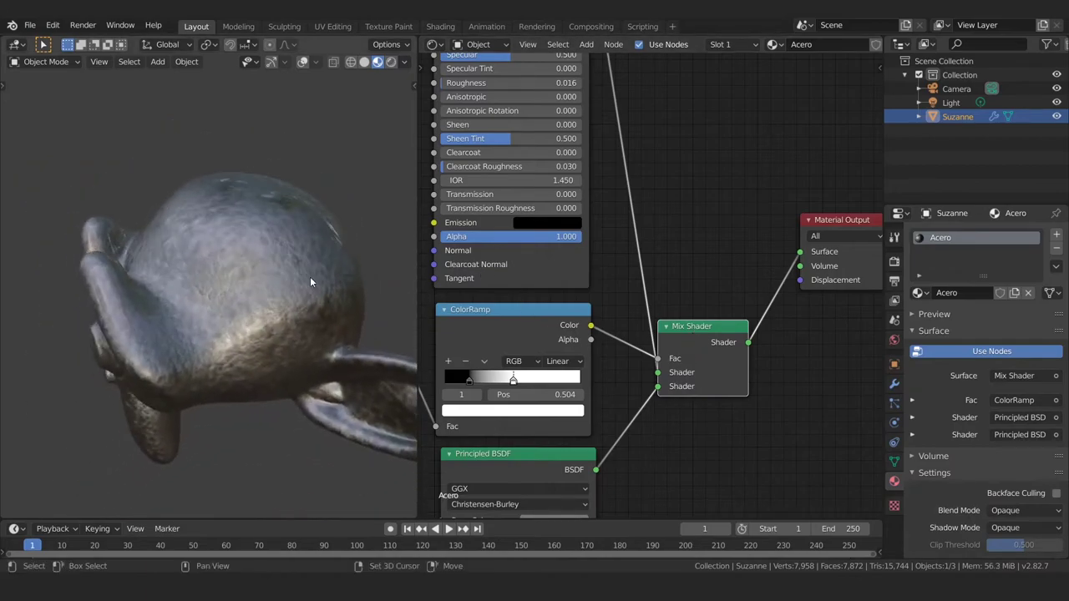
middle_drag(498, 152, 508, 67)
middle_drag(334, 334, 292, 369)
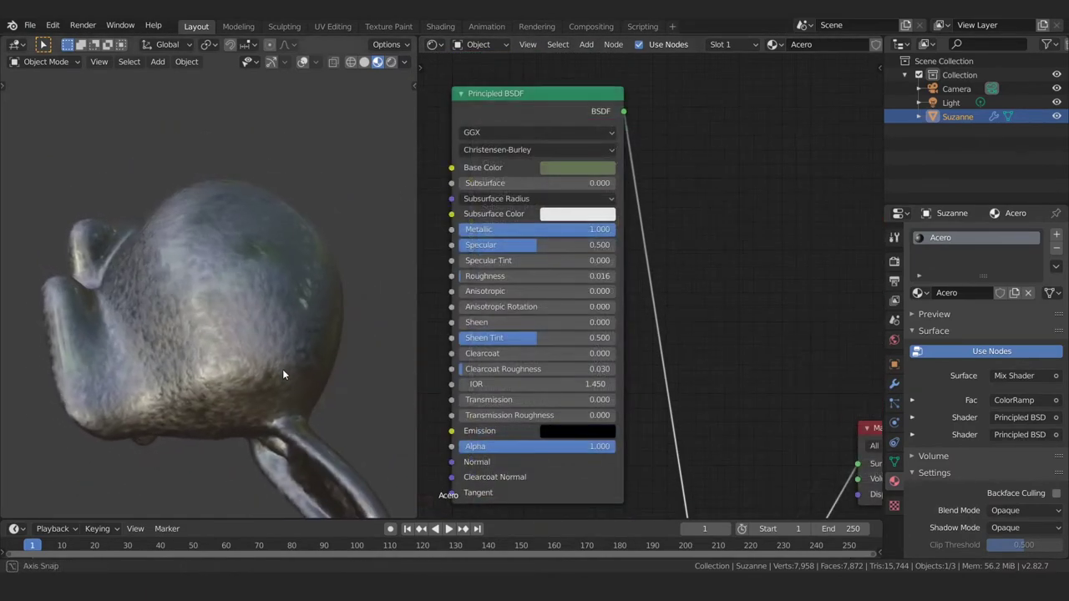
scroll(250, 334, up, 2)
scroll(222, 302, up, 2)
scroll(227, 296, up, 2)
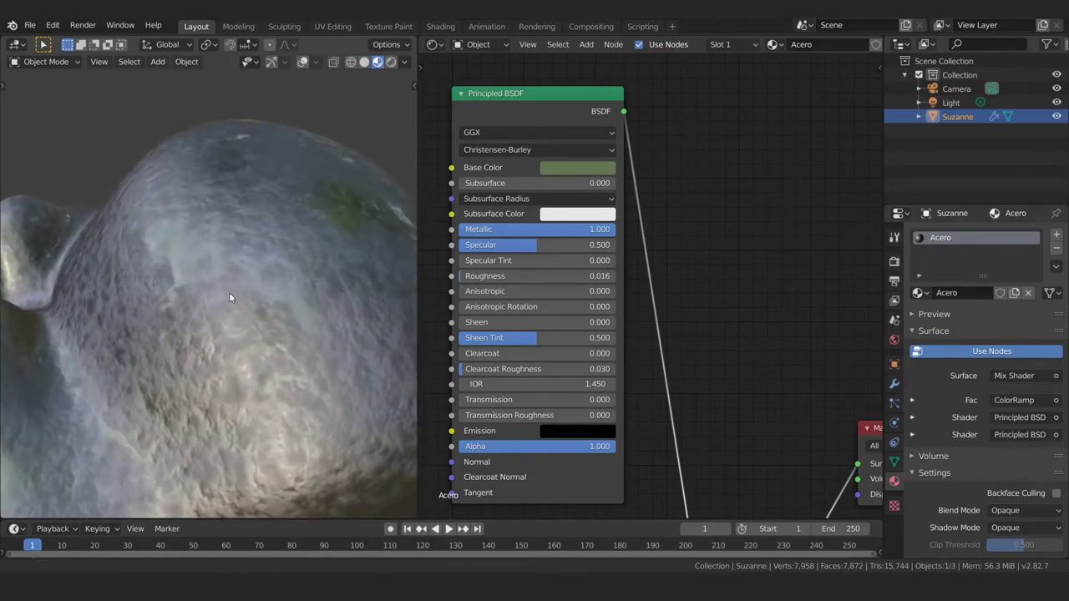
scroll(231, 292, up, 1)
scroll(231, 292, down, 2)
mouse_move(231, 292)
middle_down()
mouse_move(223, 317)
mouse_move(297, 356)
mouse_move(287, 311)
middle_up()
mouse_move(550, 370)
middle_down()
mouse_move(584, 501)
mouse_move(667, 205)
middle_up()
scroll(667, 205, down, 3)
middle_drag(664, 244, 575, 307)
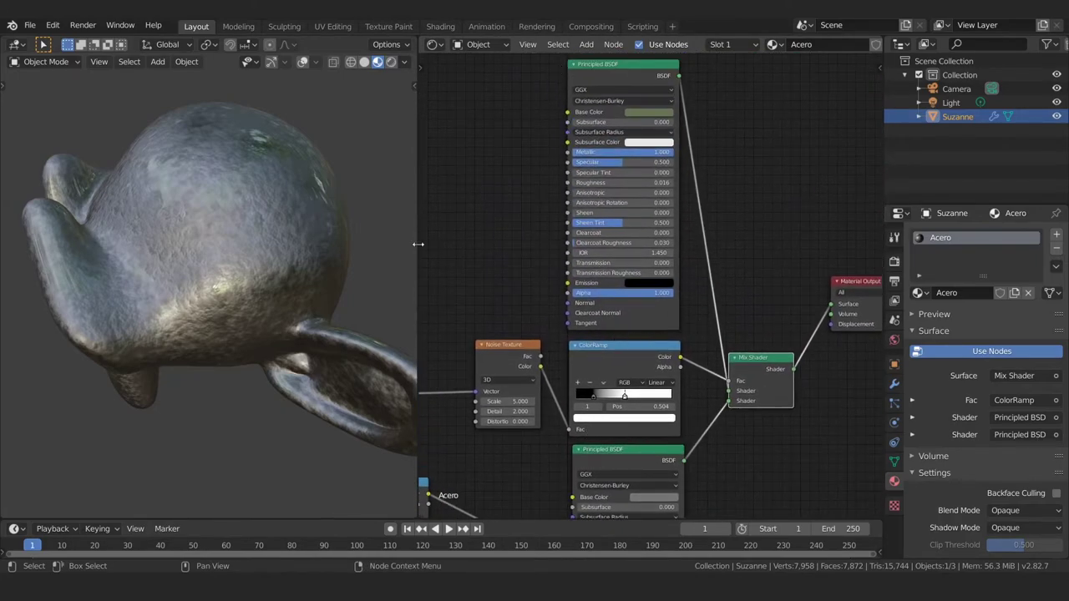
Step: Link the Bump node's Normal to the upper Principled BSDF's Normal input and check the bumps
mouse_move(233, 234)
middle_down()
mouse_move(213, 222)
mouse_move(209, 194)
mouse_move(213, 245)
mouse_move(238, 264)
mouse_move(204, 239)
middle_up()
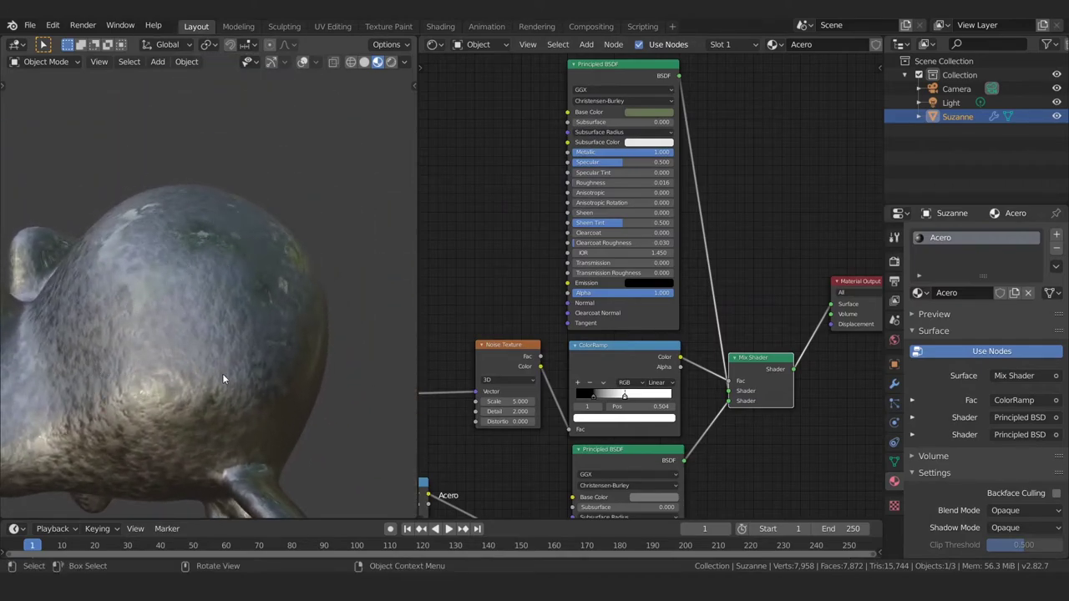
middle_drag(223, 378, 275, 280)
middle_drag(511, 422, 562, 287)
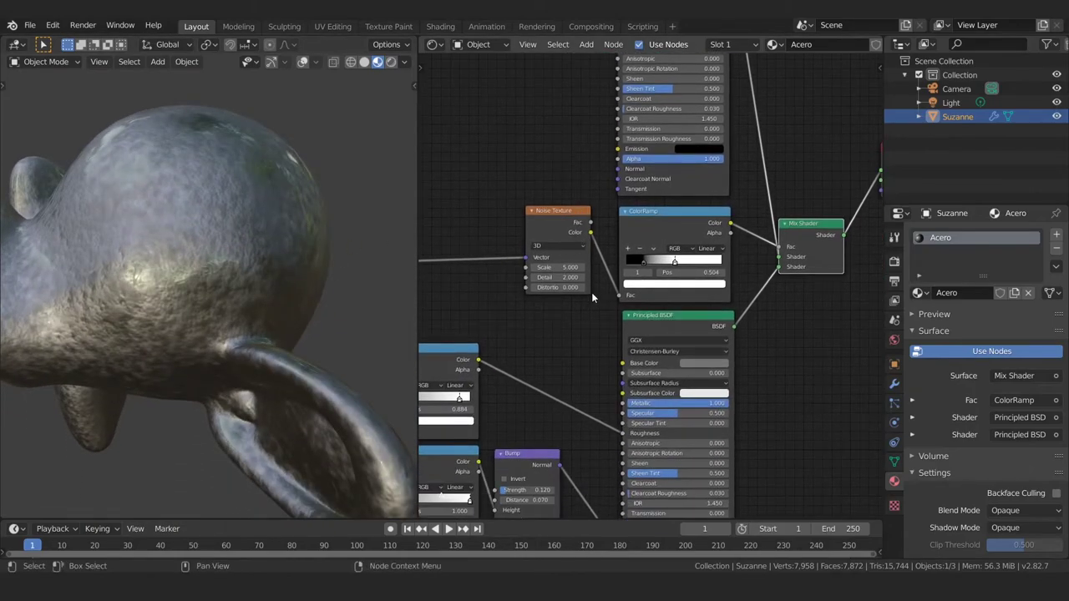
scroll(591, 297, down, 2)
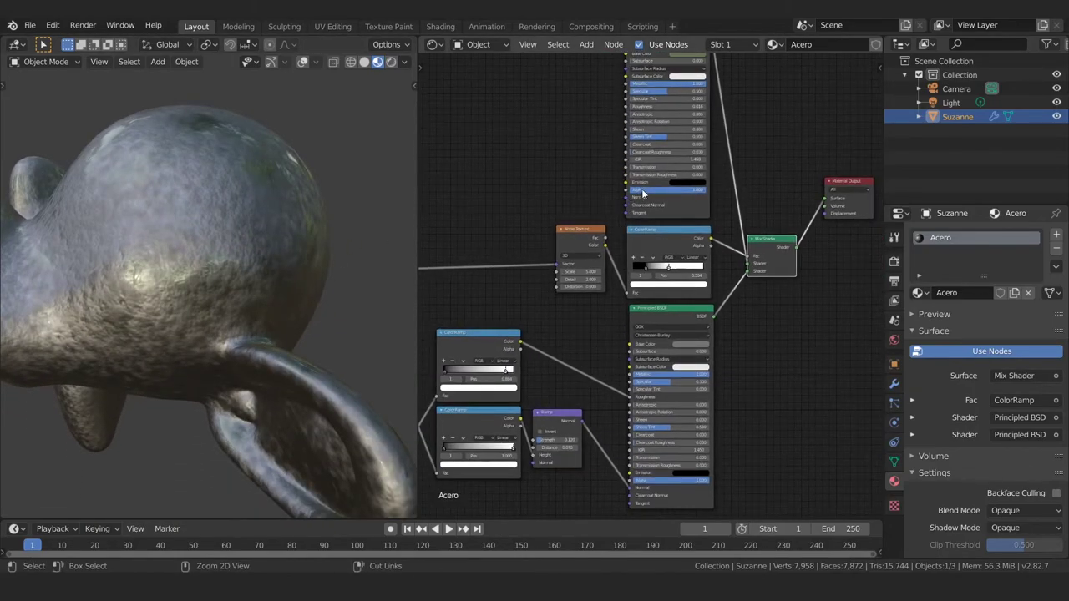
ctrl+middle_drag(642, 192, 666, 147)
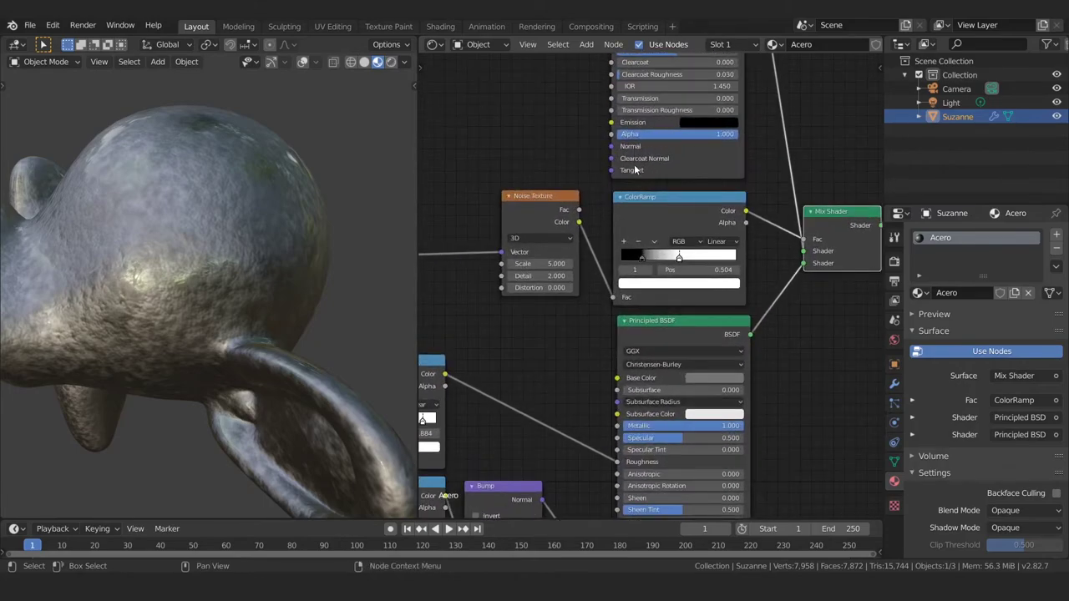
scroll(605, 242, down, 5)
scroll(576, 306, up, 2)
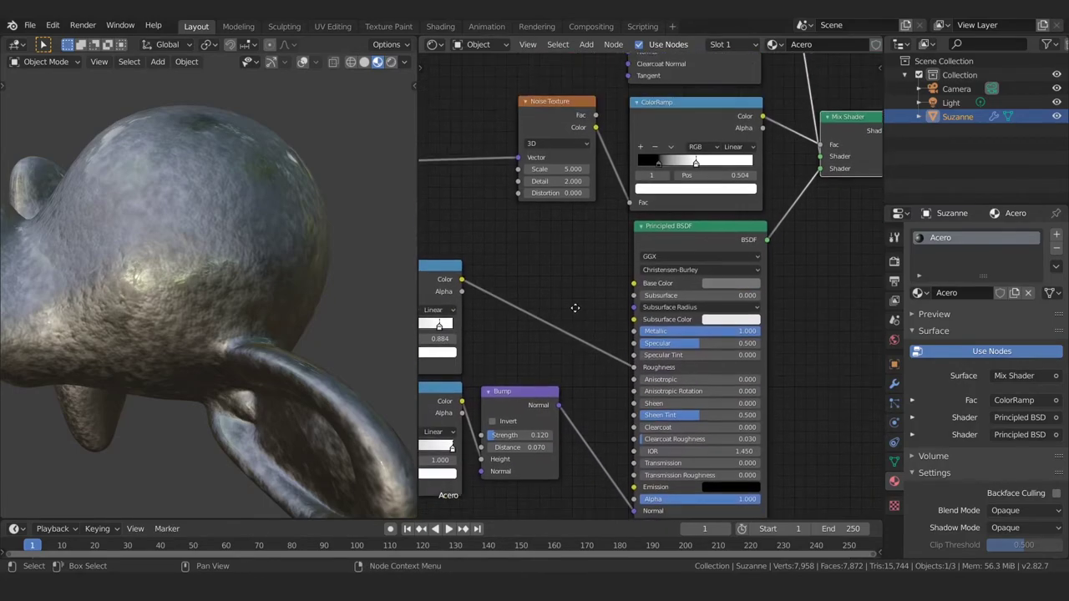
scroll(585, 140, up, 1)
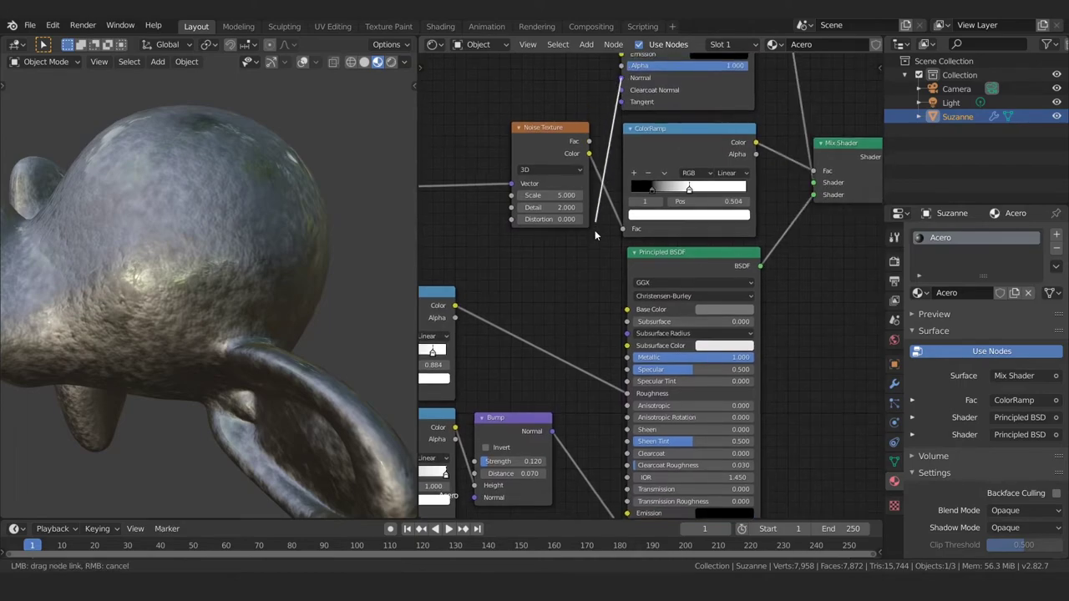
drag(583, 390, 552, 430)
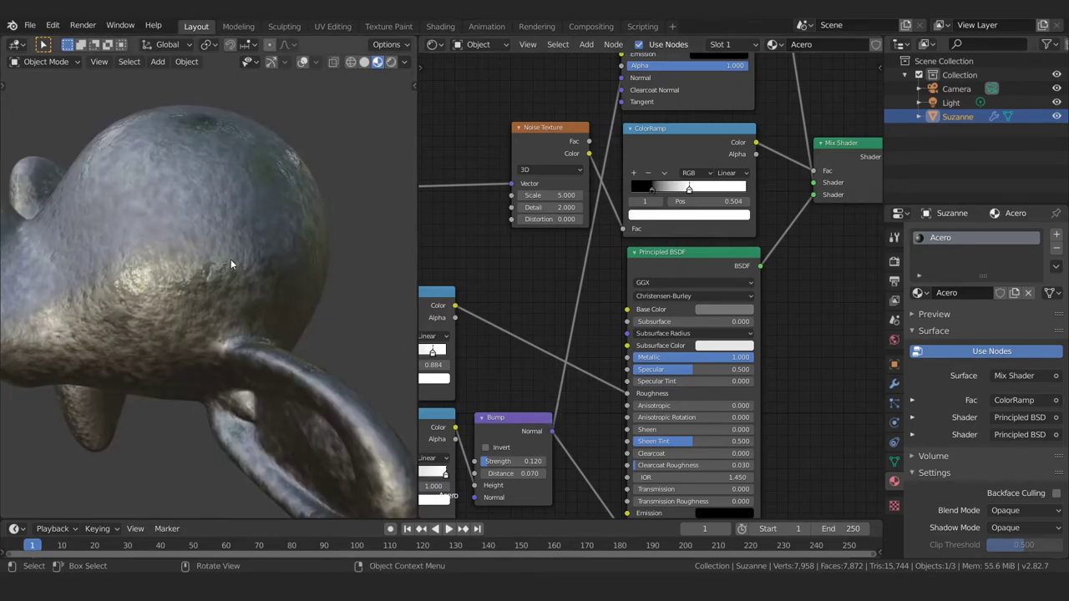
mouse_move(230, 259)
middle_down()
mouse_move(257, 261)
mouse_move(254, 252)
mouse_move(229, 265)
mouse_move(251, 310)
mouse_move(265, 296)
mouse_move(269, 245)
mouse_move(251, 283)
mouse_move(274, 255)
mouse_move(253, 269)
middle_up()
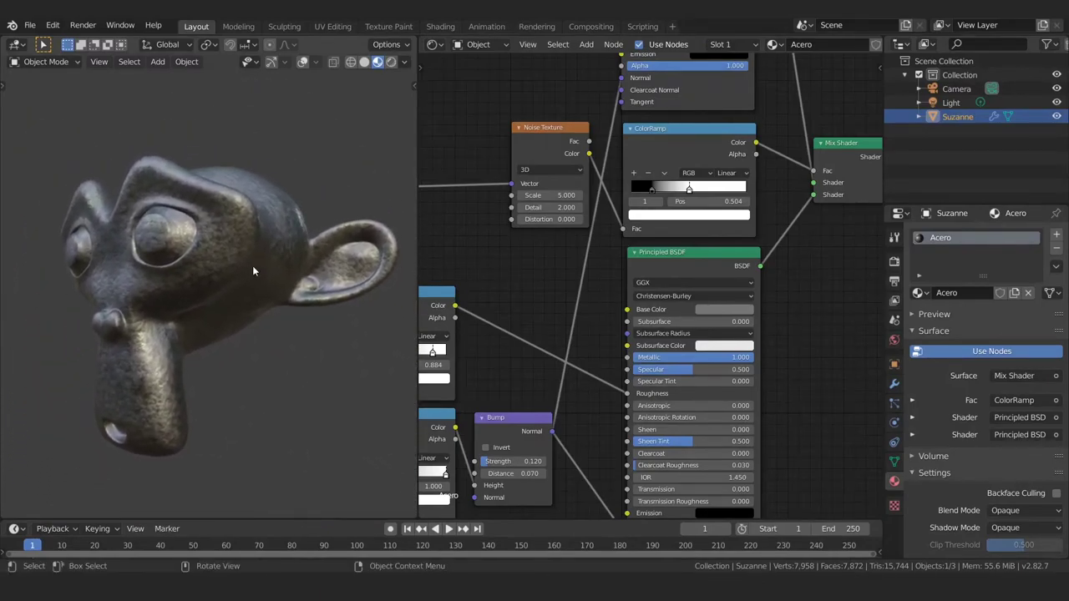
middle_drag(535, 330, 677, 179)
Step: Raise the Bump node's Strength to 0.300 and view Suzanne from the side
scroll(661, 267, up, 3)
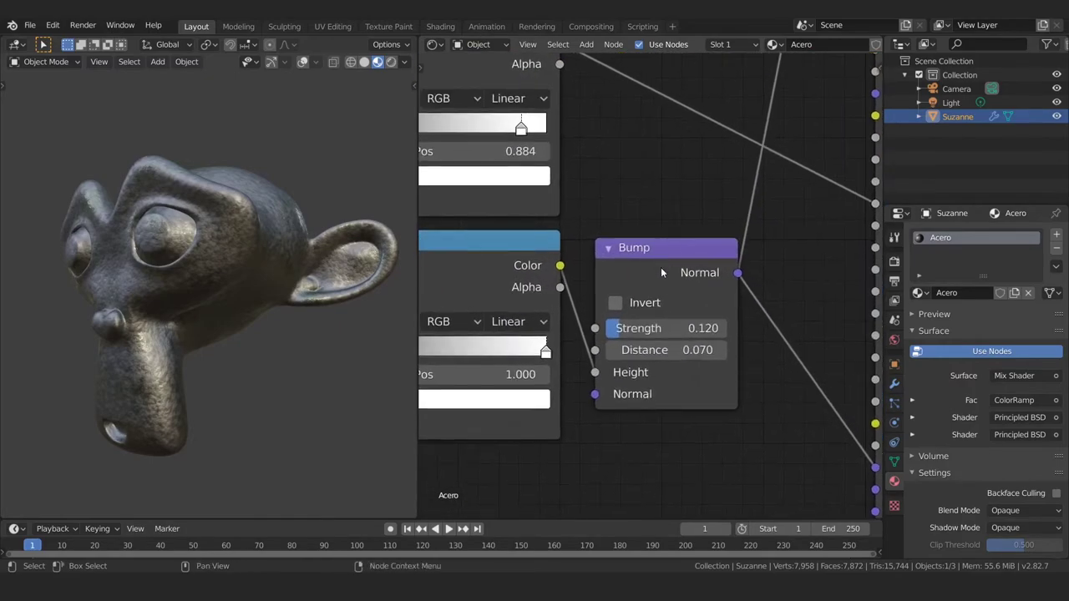
middle_drag(660, 267, 635, 200)
scroll(653, 274, up, 2)
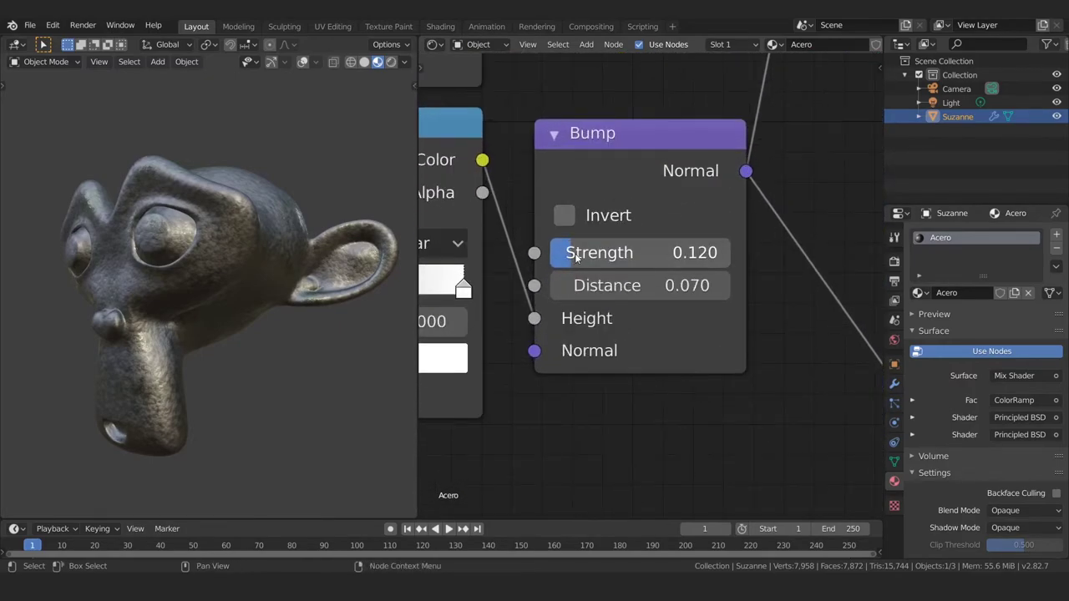
drag(575, 253, 623, 261)
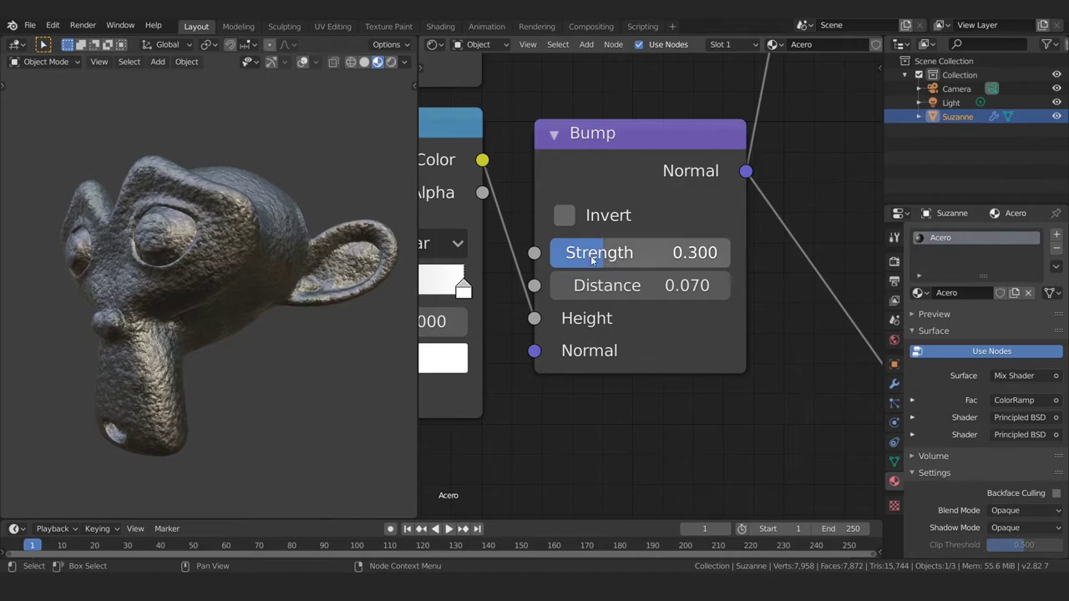
middle_drag(317, 301, 235, 310)
Step: Lower the Bump Strength through about 0.187 down to 0.093
mouse_move(721, 146)
middle_down()
mouse_move(633, 274)
mouse_move(652, 203)
middle_up()
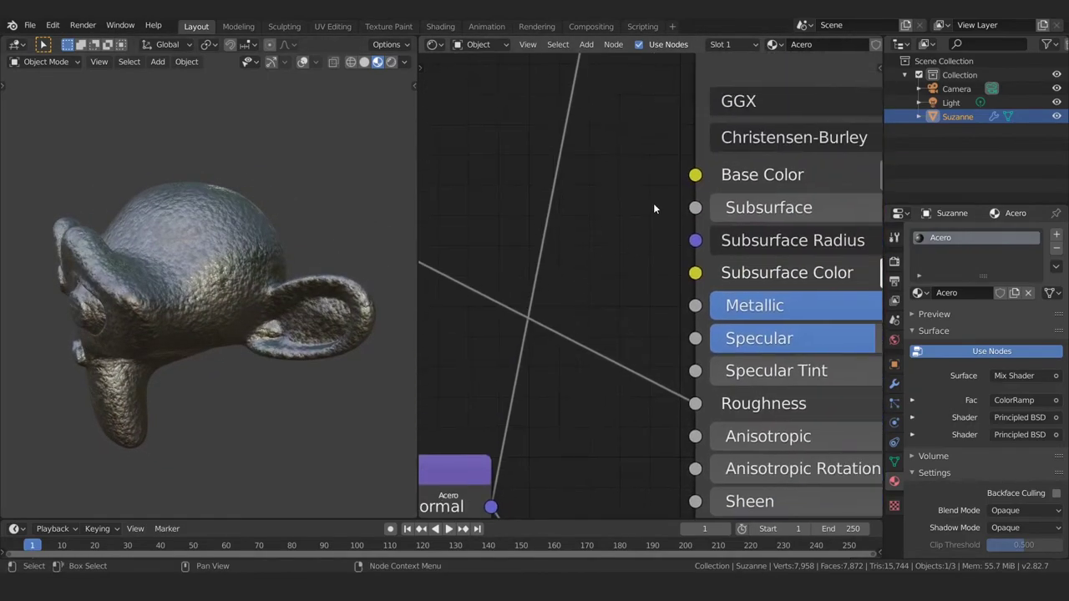
scroll(707, 197, down, 3)
scroll(668, 167, down, 2)
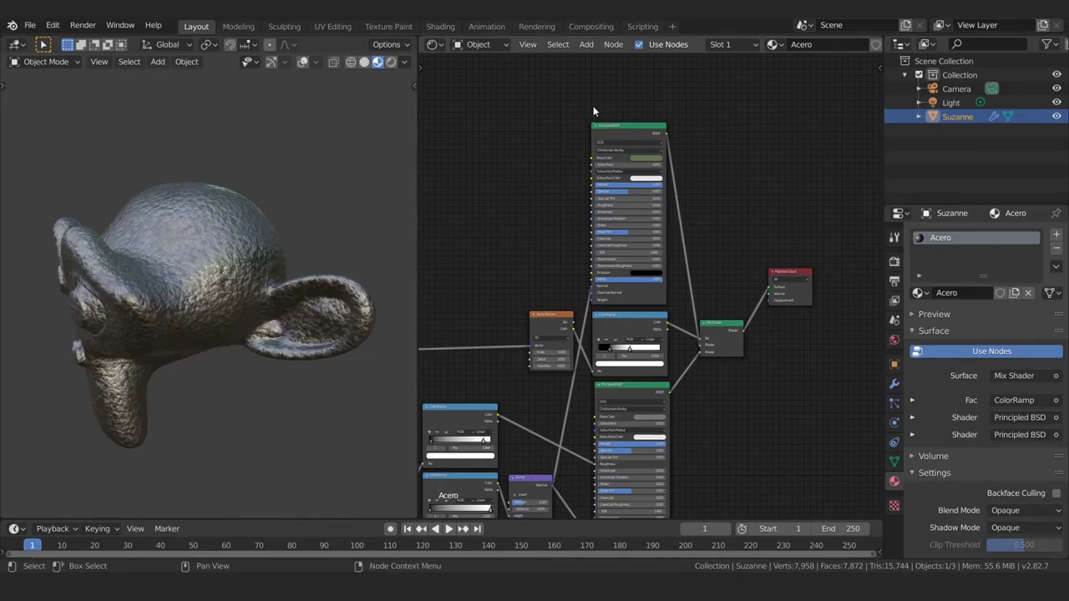
middle_drag(645, 402, 618, 222)
scroll(612, 182, up, 4)
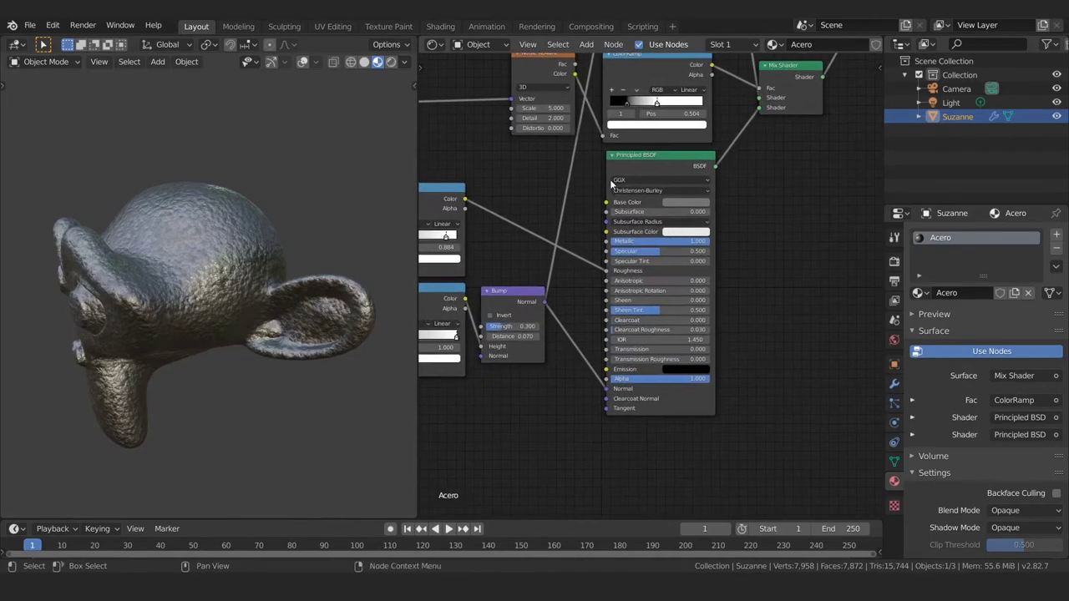
middle_drag(580, 297, 678, 265)
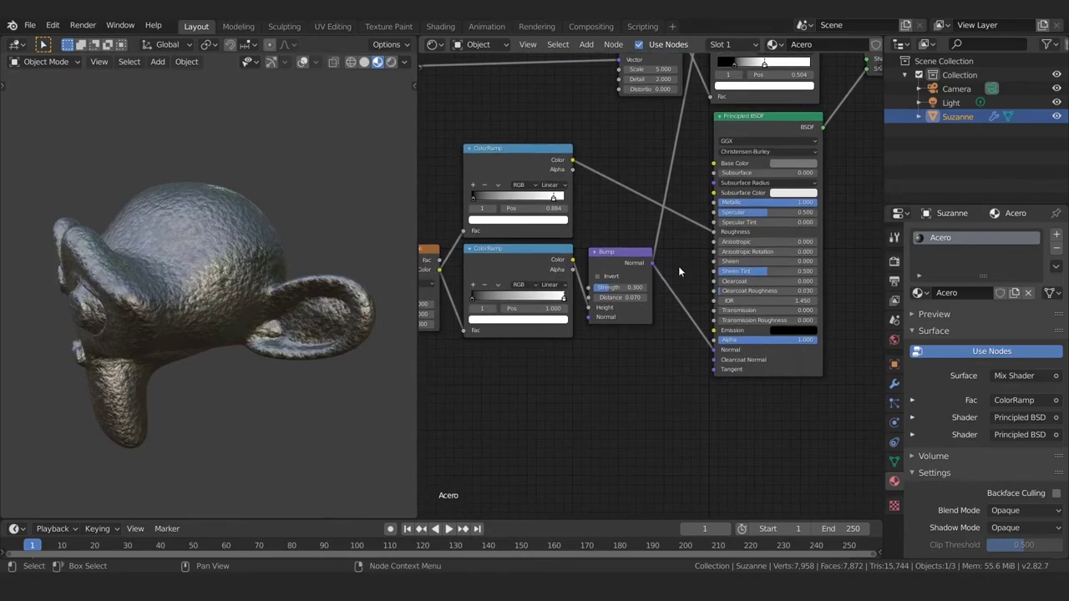
scroll(693, 202, up, 3)
scroll(582, 263, up, 2)
scroll(598, 267, up, 1)
drag(598, 267, 565, 267)
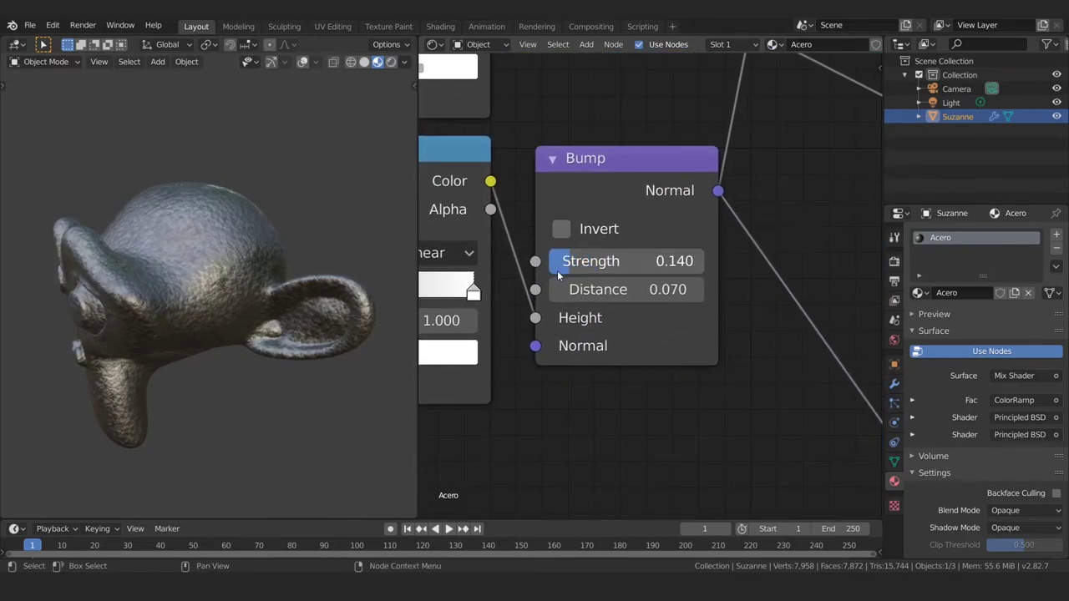
drag(565, 267, 551, 281)
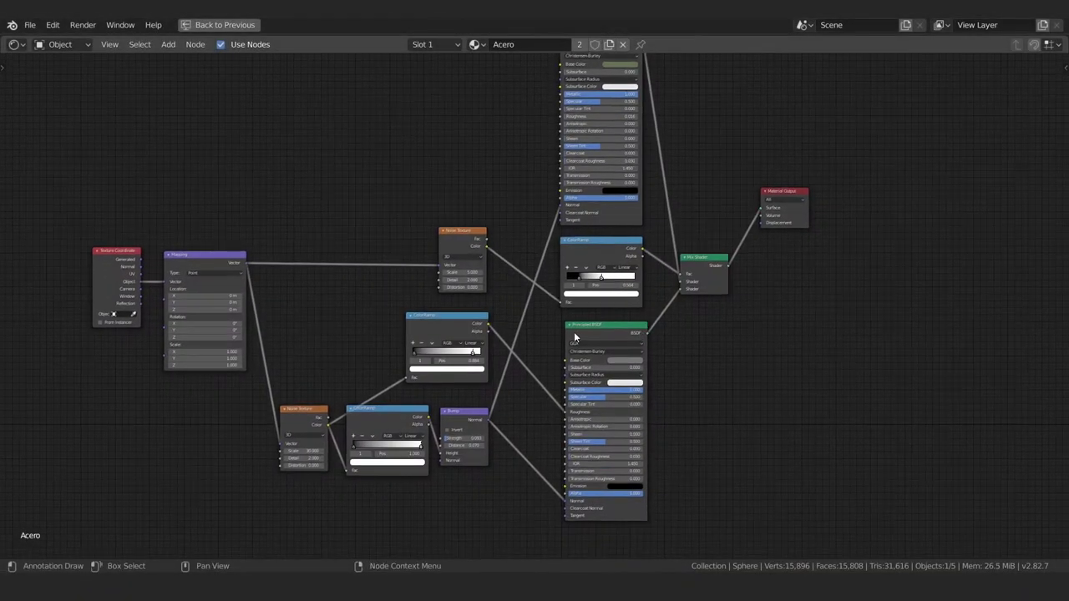
Step: Annotate a circle around the Noise Texture node and an arc over the ColorRamp
ctrl+middle_drag(543, 370, 539, 234)
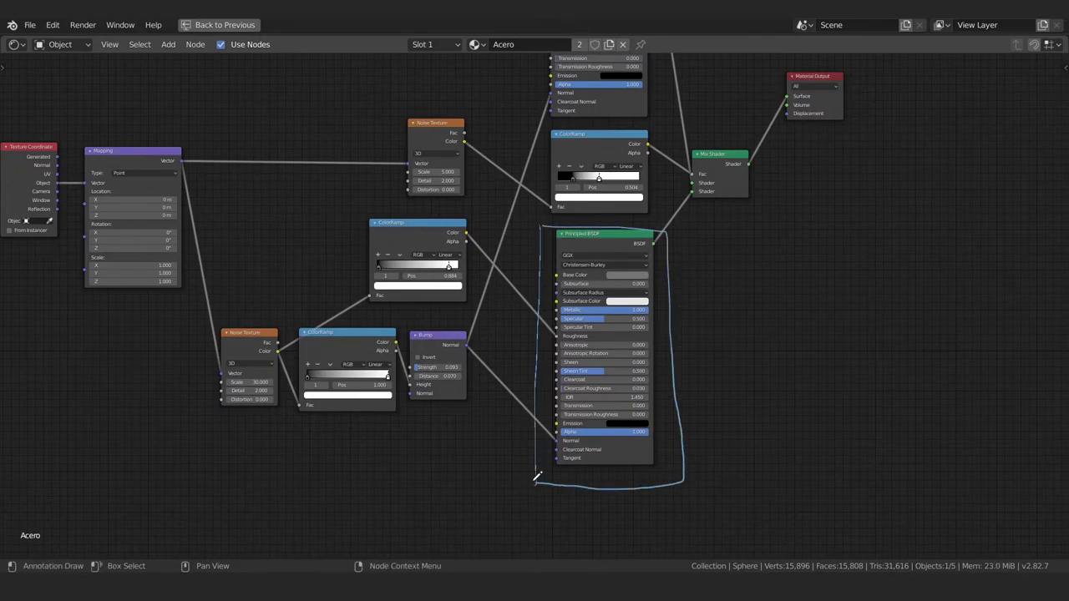
mouse_move(537, 476)
ctrl+middle_down()
mouse_move(605, 172)
mouse_move(585, 249)
mouse_move(577, 227)
mouse_move(592, 174)
ctrl+middle_up()
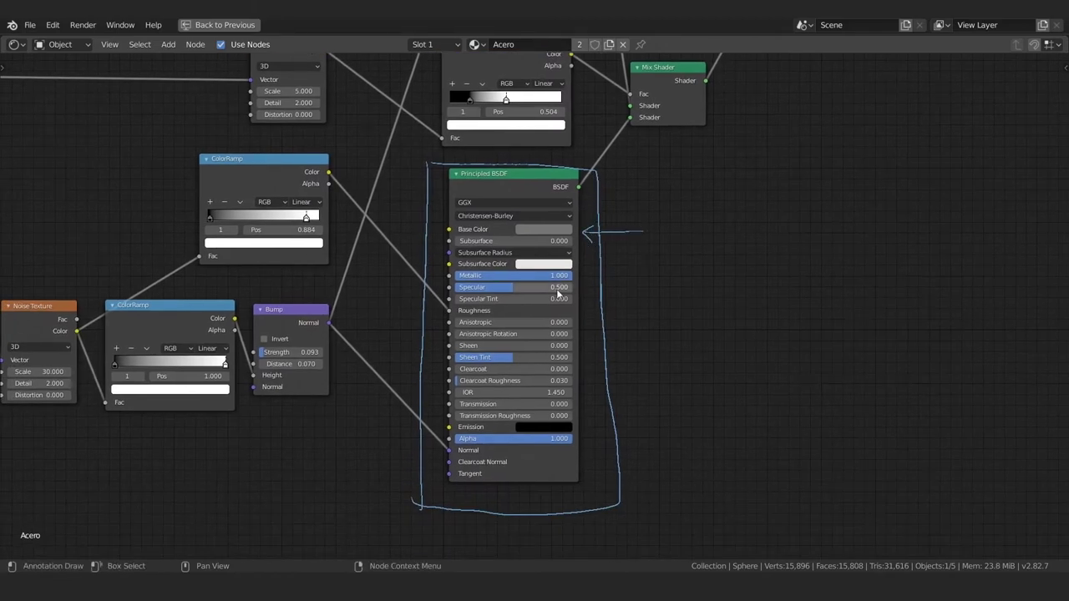
middle_drag(511, 302, 622, 263)
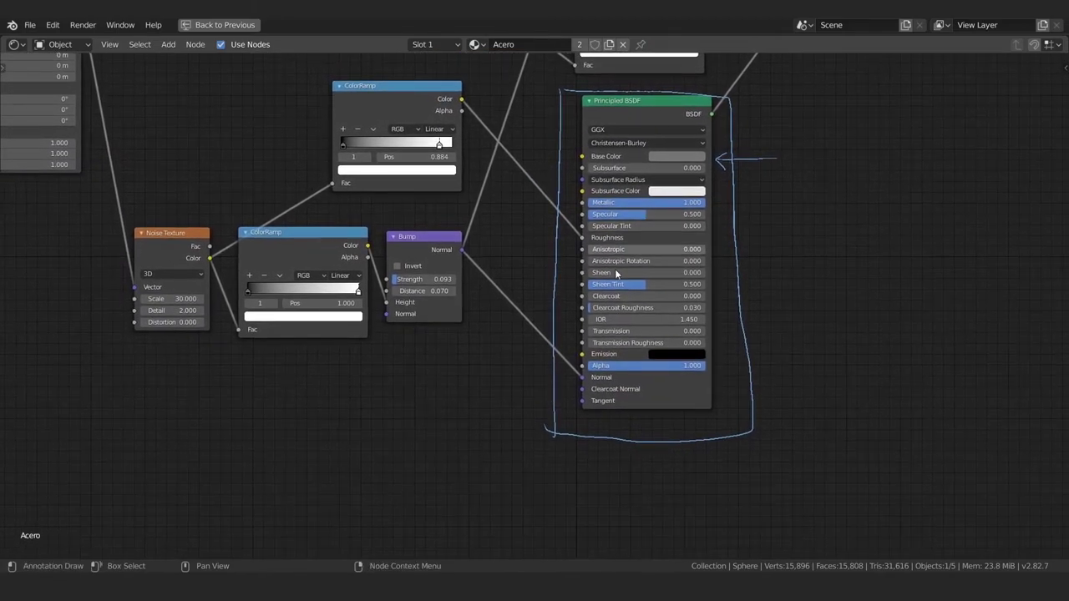
middle_drag(398, 291, 424, 277)
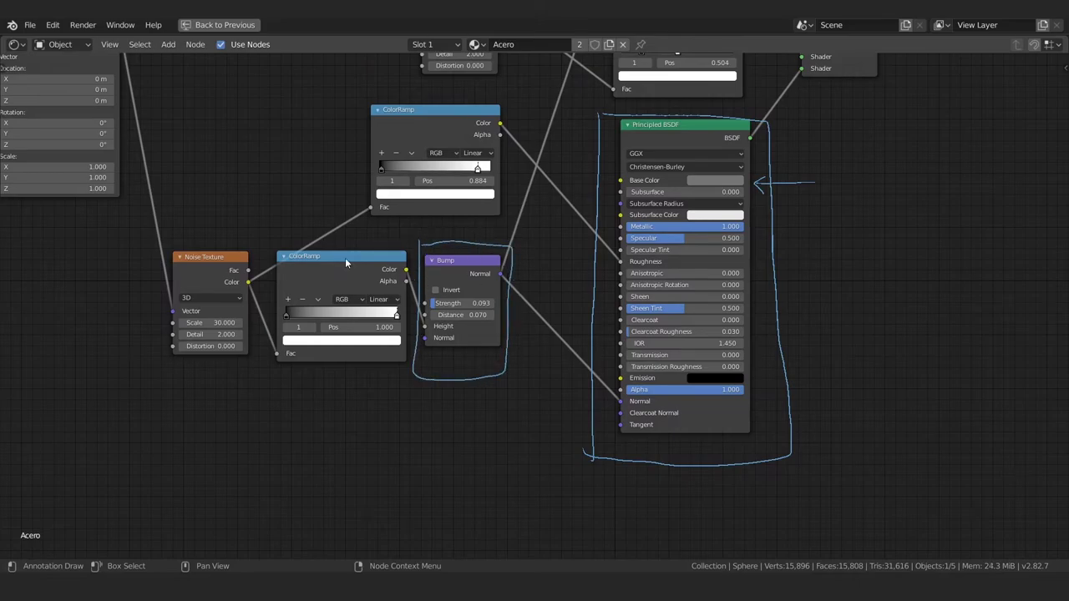
middle_drag(346, 262, 384, 262)
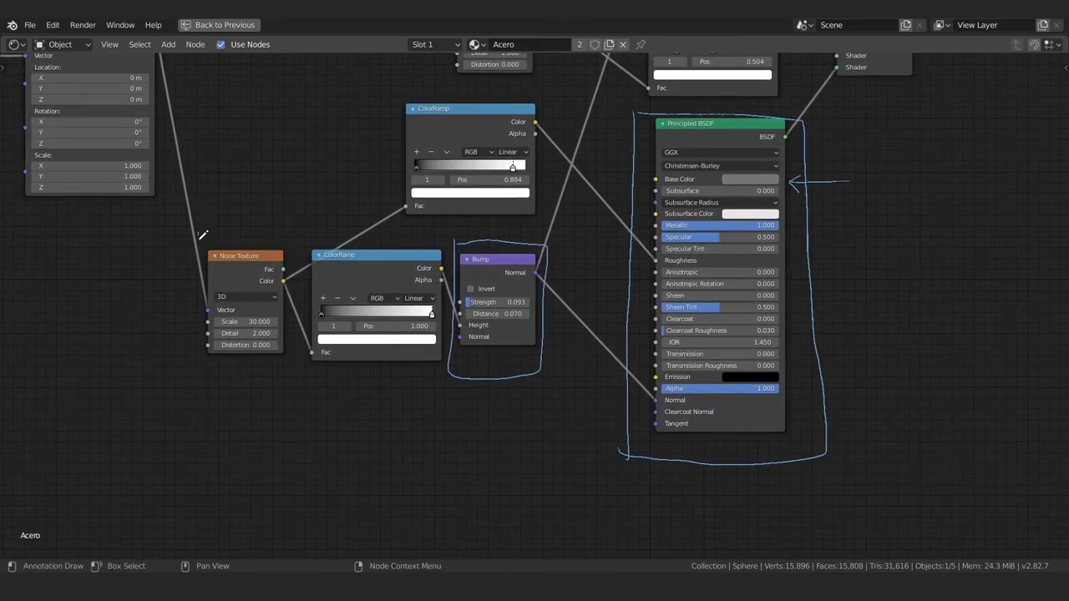
mouse_move(201, 235)
mouse_down()
mouse_move(213, 377)
mouse_move(293, 359)
mouse_move(294, 219)
mouse_move(221, 217)
mouse_move(200, 232)
mouse_up()
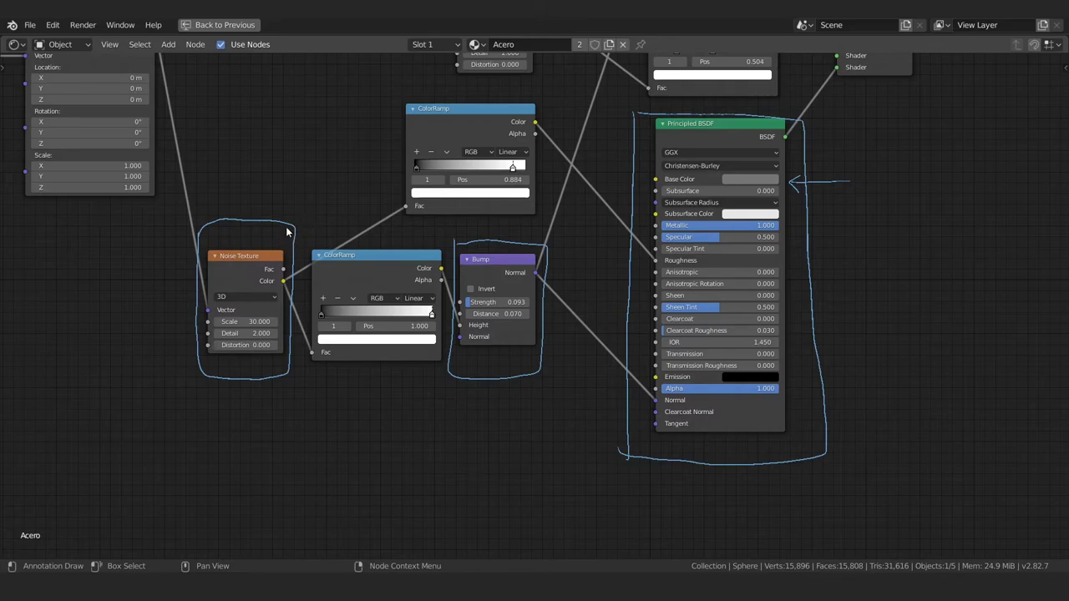
mouse_move(312, 210)
mouse_down()
mouse_move(364, 235)
mouse_move(359, 246)
mouse_up()
Step: Draw an annotation line toward the Normal input and circle the Texture Coordinate and Mapping nodes
middle_drag(510, 272, 379, 242)
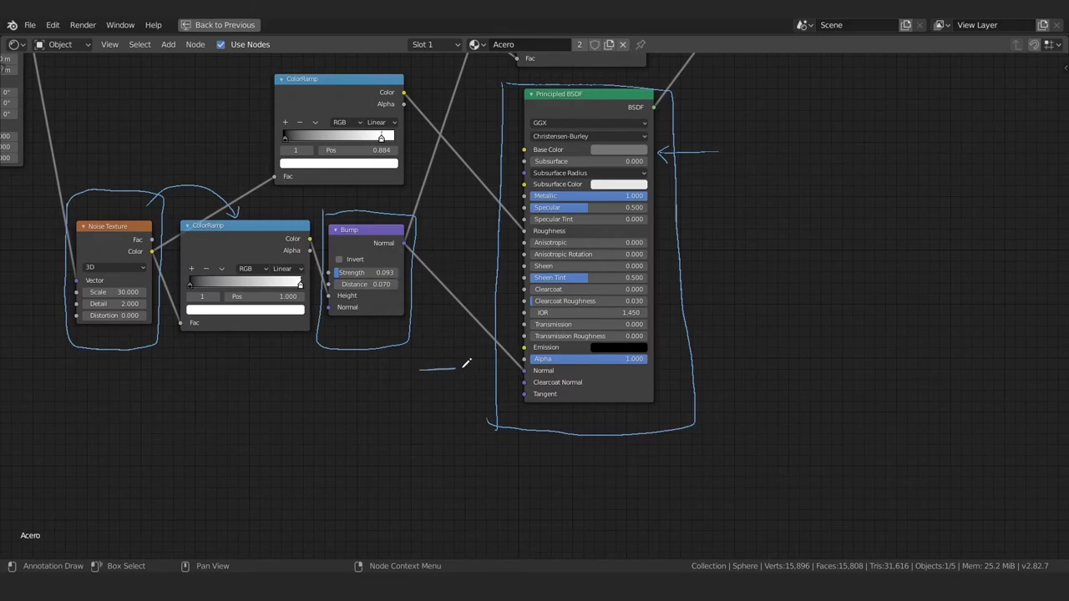
drag(465, 363, 522, 369)
middle_drag(477, 401, 549, 433)
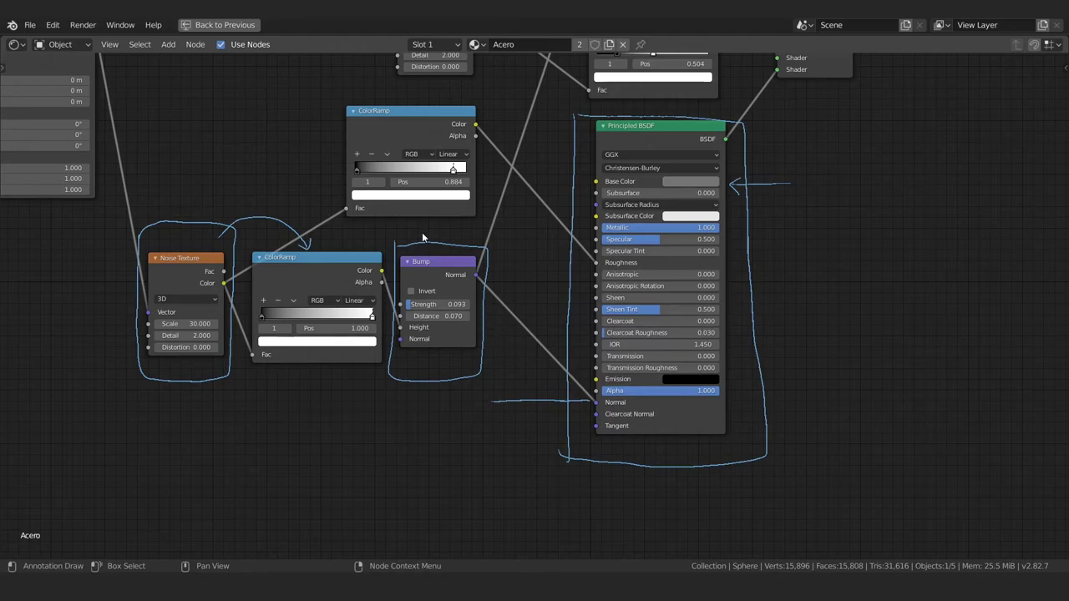
mouse_move(214, 257)
middle_down()
mouse_move(543, 384)
mouse_move(490, 392)
middle_up()
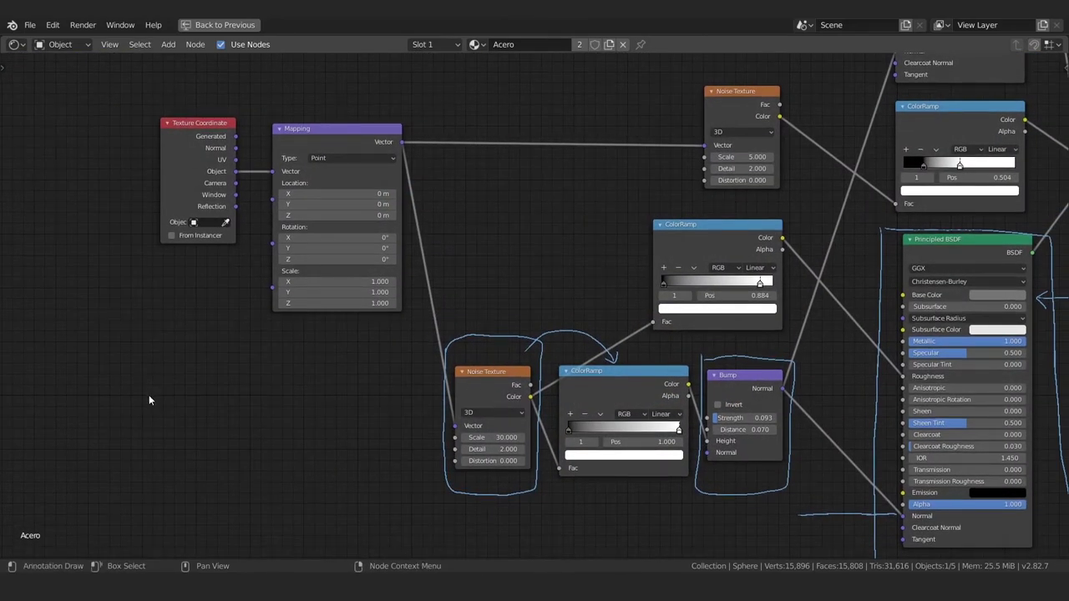
middle_drag(258, 297, 221, 334)
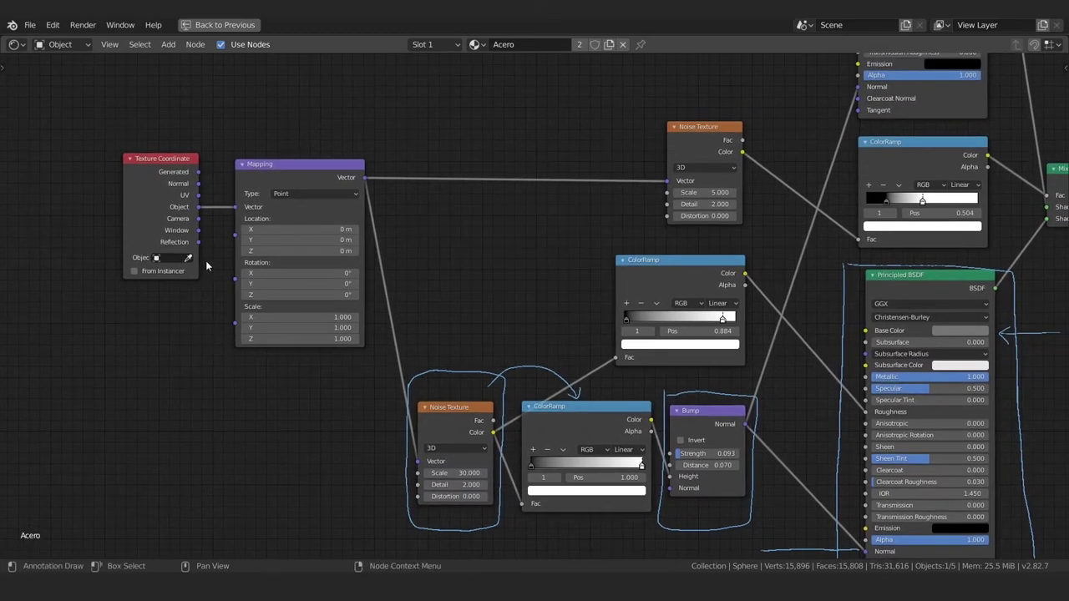
mouse_move(118, 138)
mouse_down()
mouse_move(131, 310)
mouse_move(269, 362)
mouse_move(389, 313)
mouse_move(384, 146)
mouse_move(201, 131)
mouse_move(122, 145)
mouse_up()
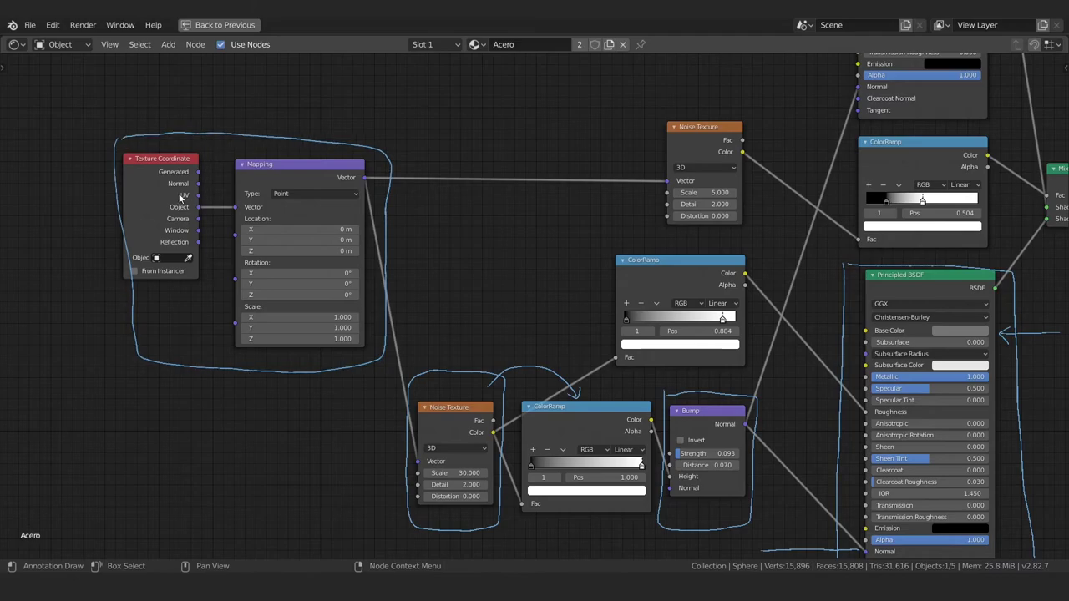
Step: Annotate lines to the Object output, Roughness input, bump Noise Texture and upper ColorRamp
mouse_move(179, 193)
middle_down()
mouse_move(217, 224)
mouse_move(288, 215)
middle_up()
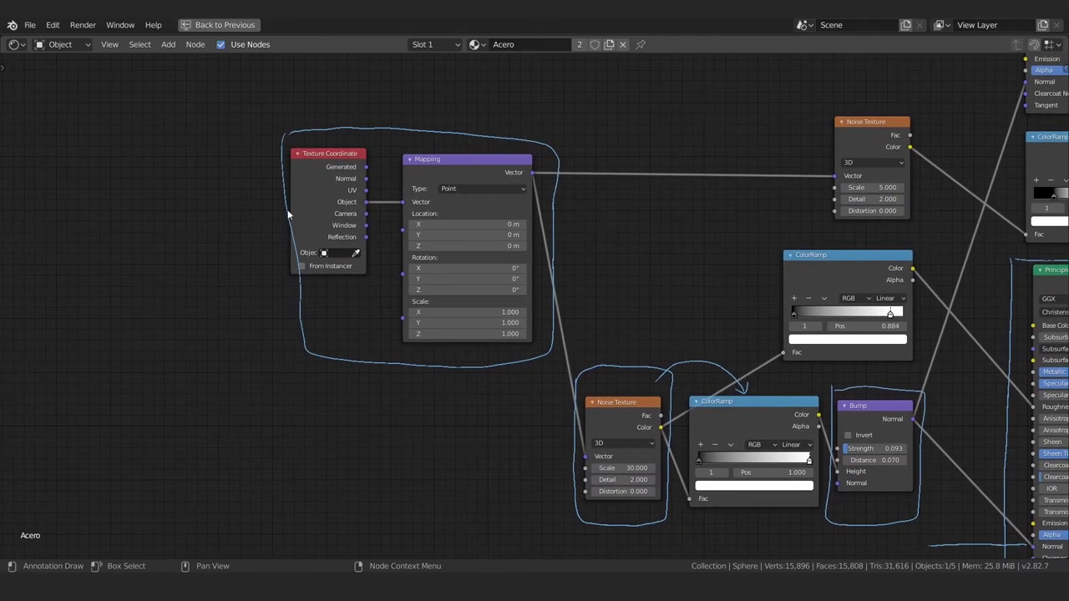
scroll(222, 246, down, 1)
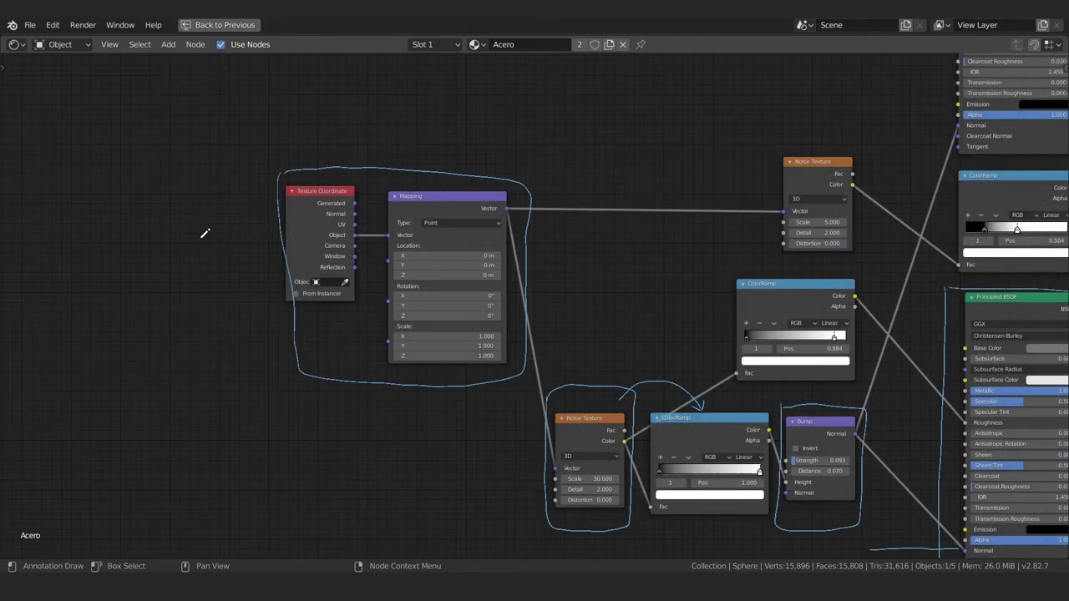
drag(201, 237, 322, 238)
scroll(336, 240, up, 1)
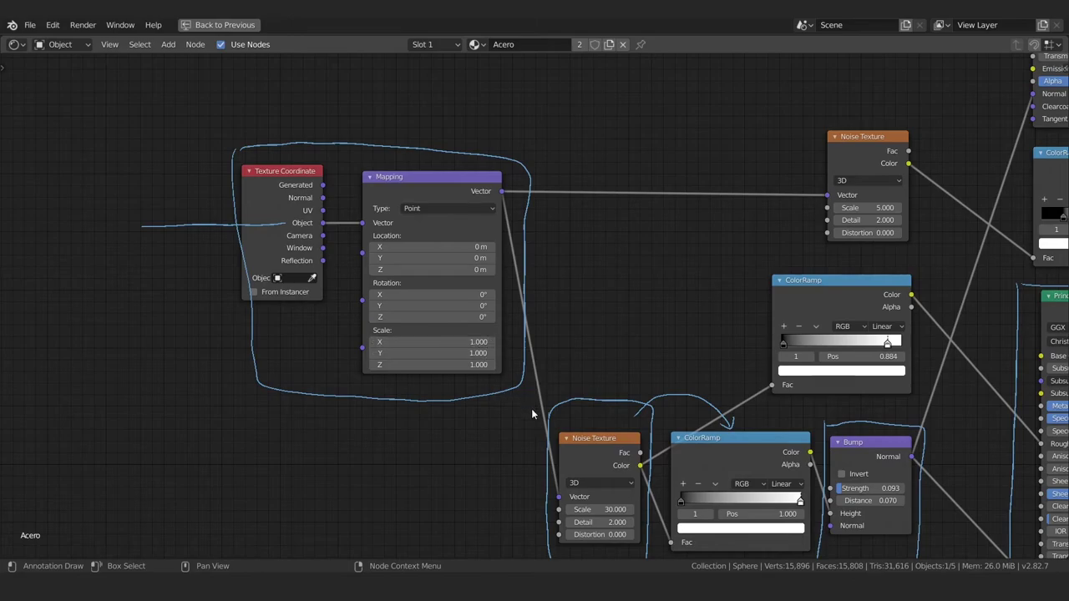
mouse_move(531, 408)
middle_down()
mouse_move(388, 276)
mouse_move(267, 252)
mouse_move(125, 294)
middle_up()
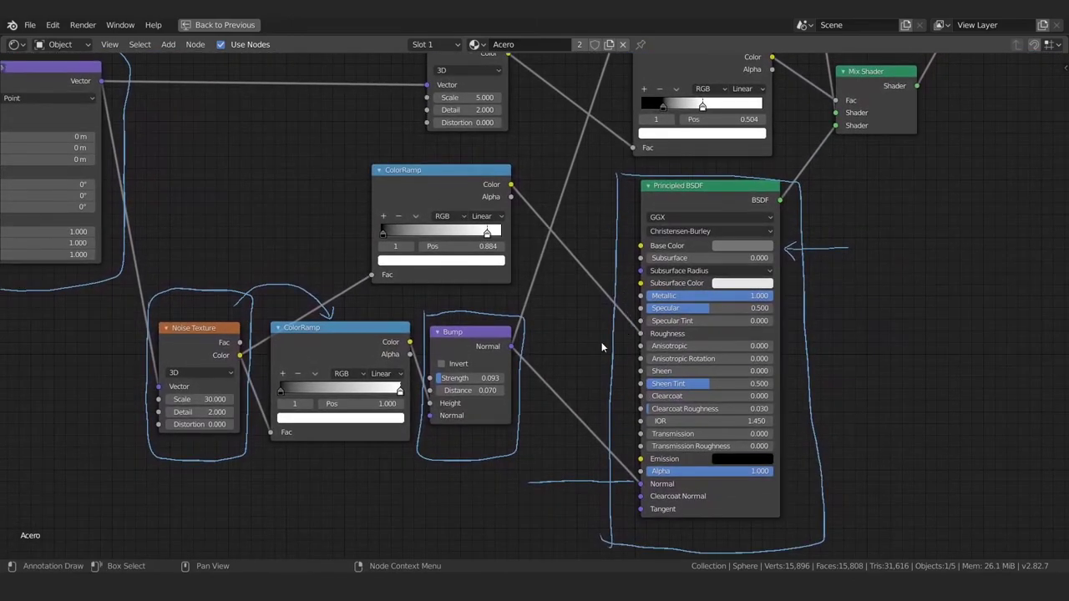
drag(578, 345, 629, 333)
drag(216, 238, 216, 310)
middle_drag(300, 250, 286, 241)
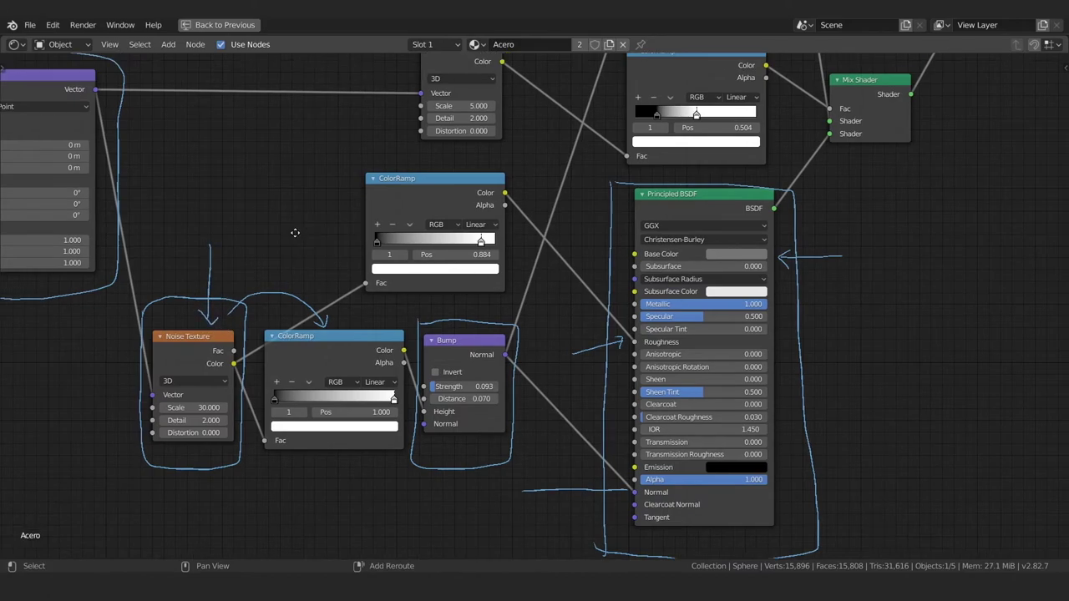
drag(206, 244, 342, 246)
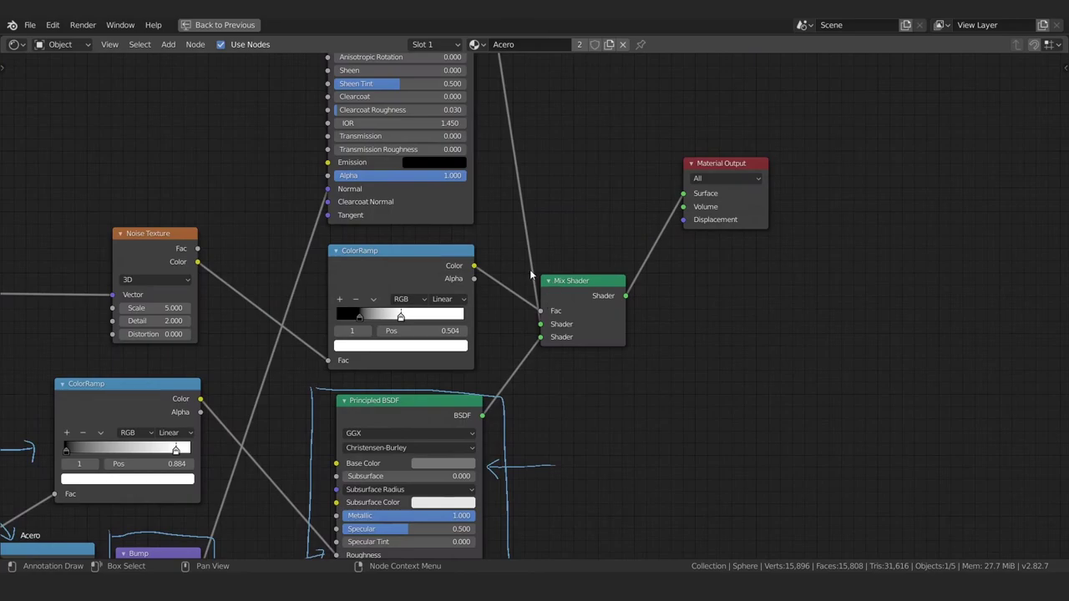
Step: Circle the Mix Shader and outline the upper Principled BSDF with an arrow
mouse_move(518, 263)
mouse_down()
mouse_move(583, 250)
mouse_move(520, 264)
mouse_up()
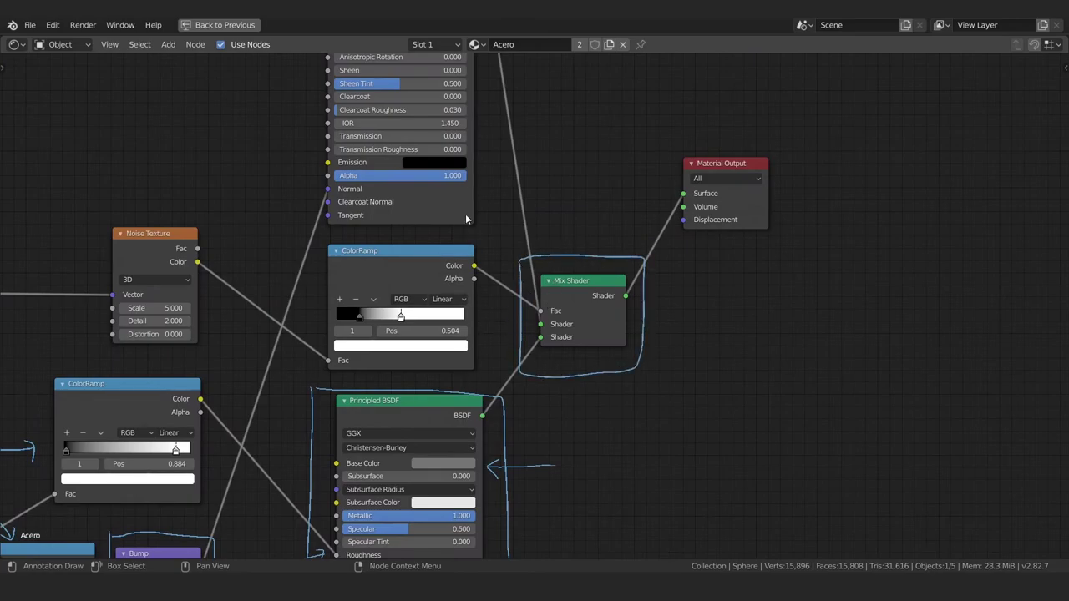
ctrl+middle_drag(427, 437, 458, 386)
shift+scroll(453, 410, up, 4)
mouse_move(371, 96)
mouse_down()
mouse_move(371, 361)
mouse_move(389, 101)
mouse_up()
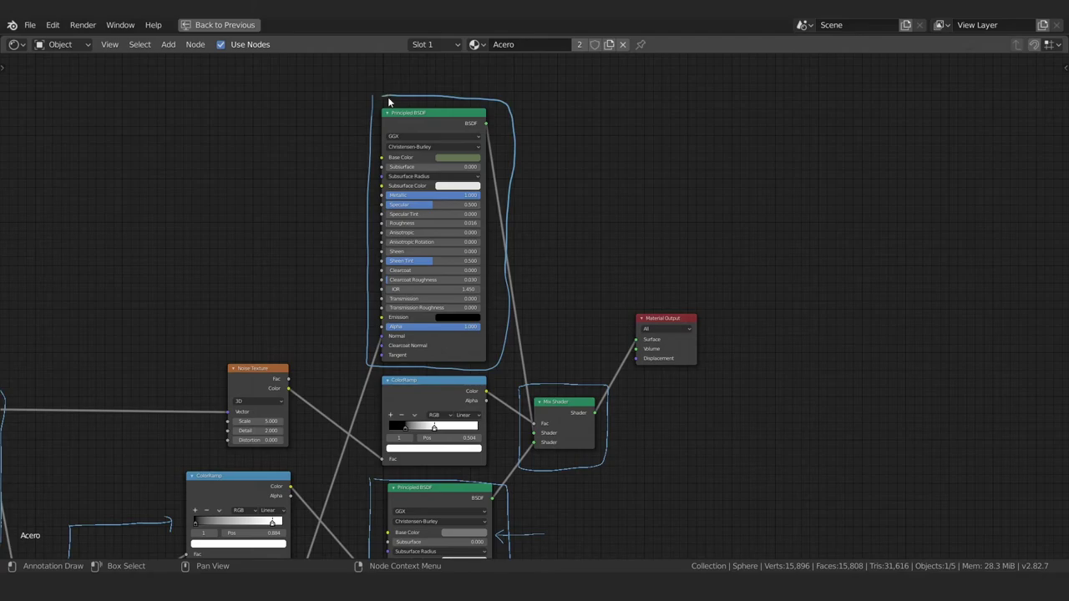
drag(591, 157, 494, 155)
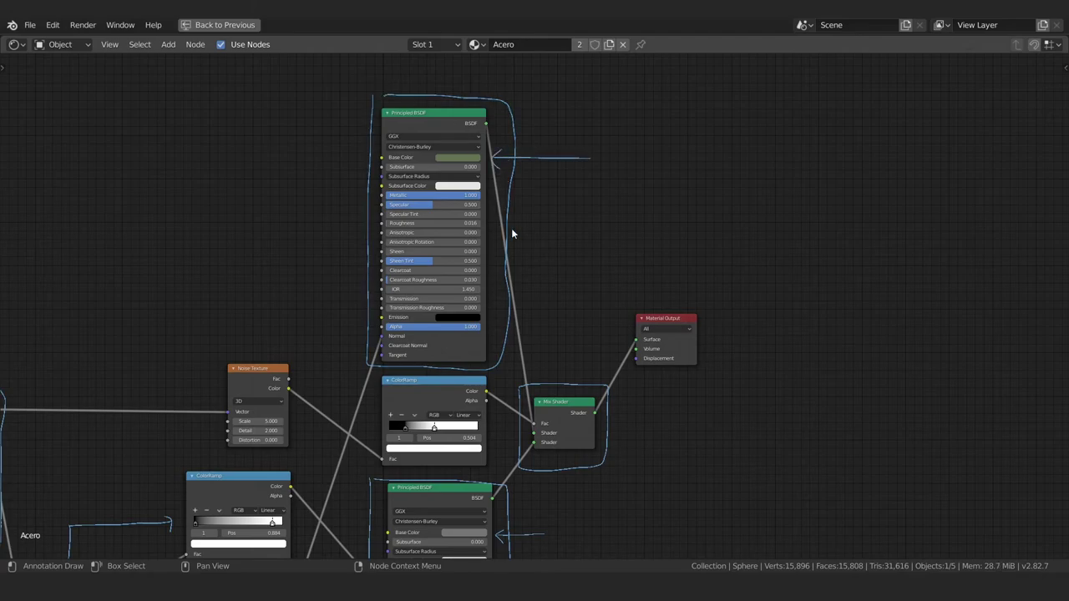
Step: Draw arrows numbered 1 and 2 to the Mix Shader's Shader inputs, plus one to Fac
middle_drag(390, 358, 440, 197)
scroll(517, 315, up, 1)
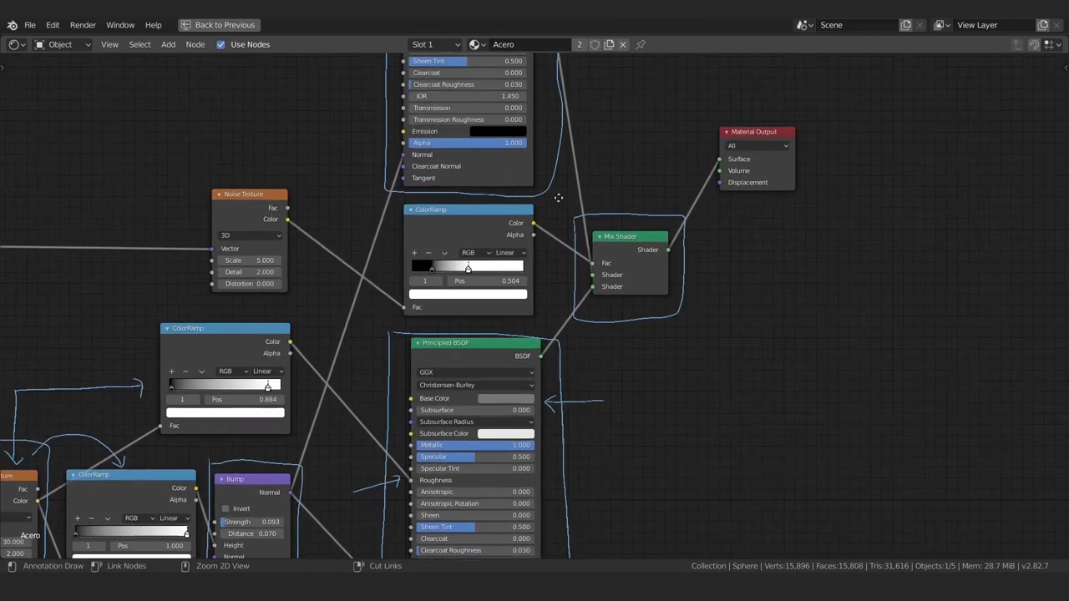
scroll(517, 315, up, 1)
mouse_move(575, 281)
mouse_down()
mouse_move(613, 281)
mouse_move(551, 292)
mouse_up()
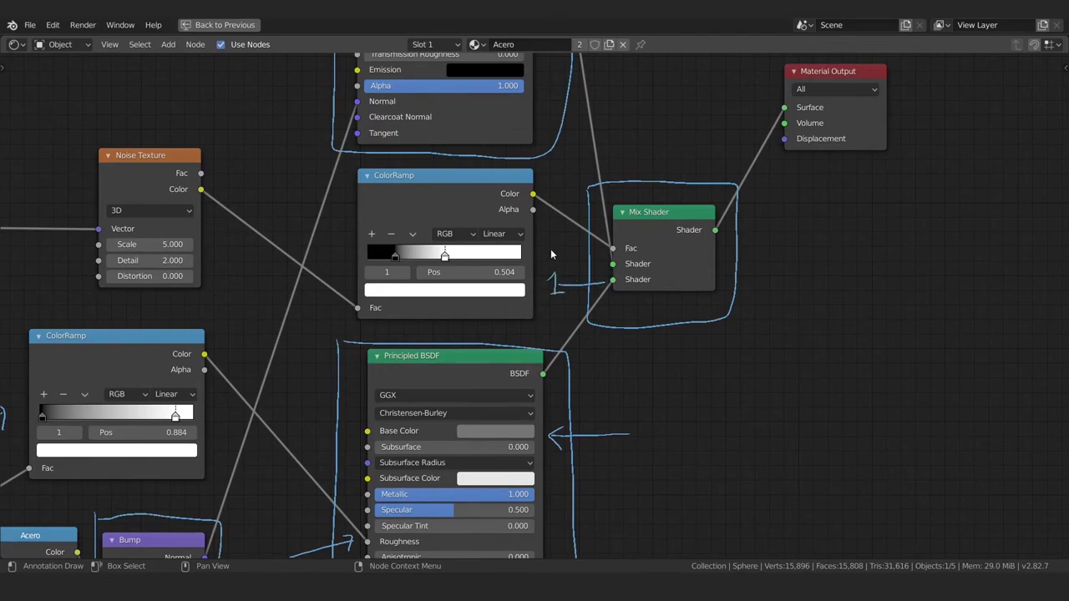
drag(551, 247, 560, 265)
middle_drag(559, 265, 595, 291)
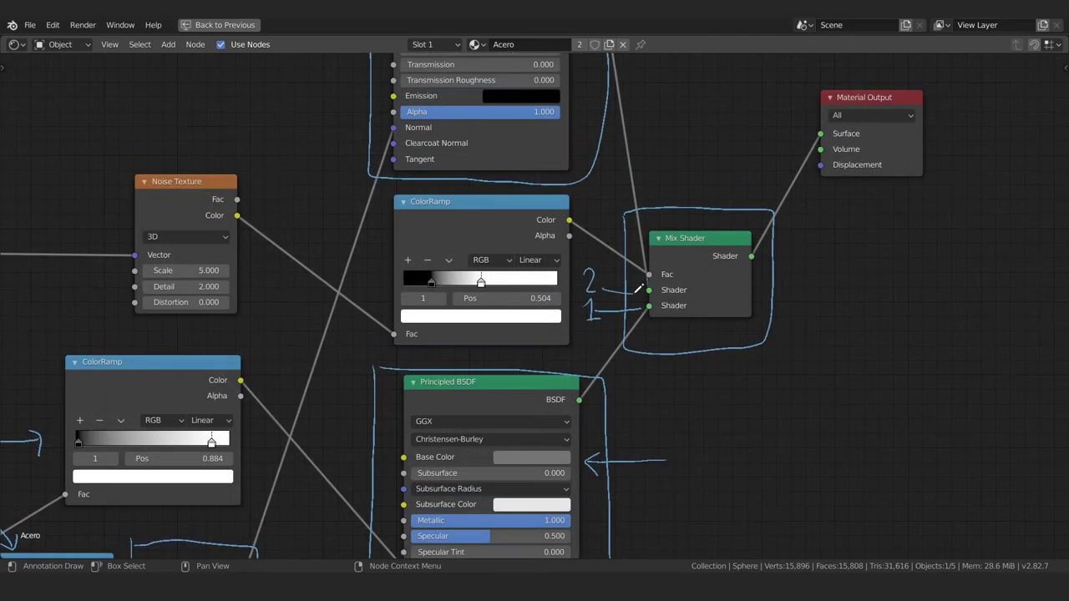
drag(636, 284, 635, 296)
mouse_move(651, 292)
middle_down()
mouse_move(648, 333)
mouse_move(641, 275)
middle_up()
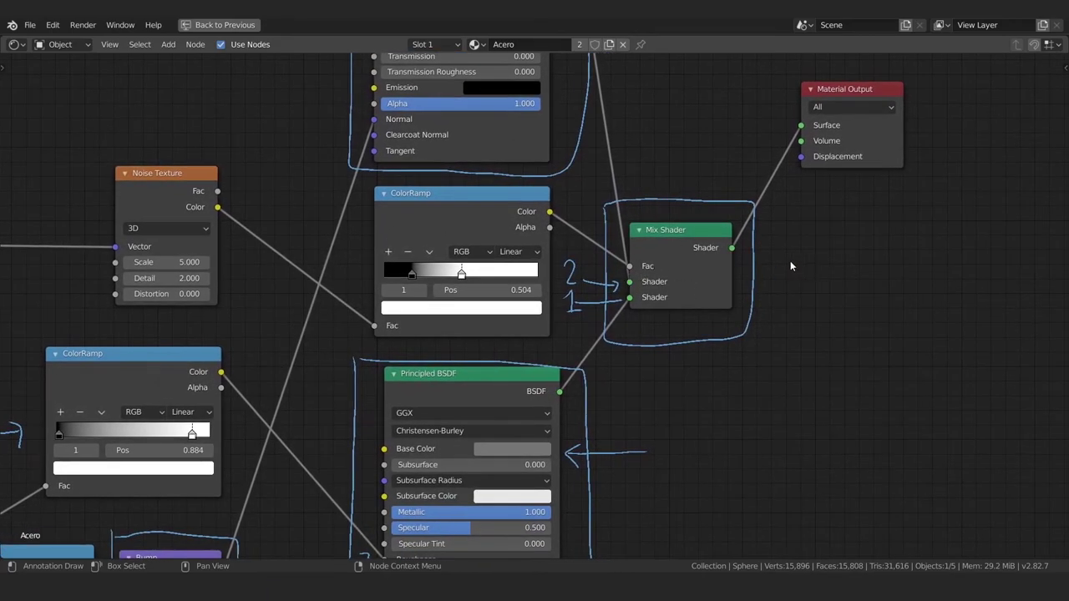
drag(821, 263, 669, 265)
Step: Outline the Noise Texture and its ColorRamp, with an arrow from Noise Color to ColorRamp
mouse_move(647, 270)
middle_down()
mouse_move(702, 269)
mouse_move(744, 300)
middle_up()
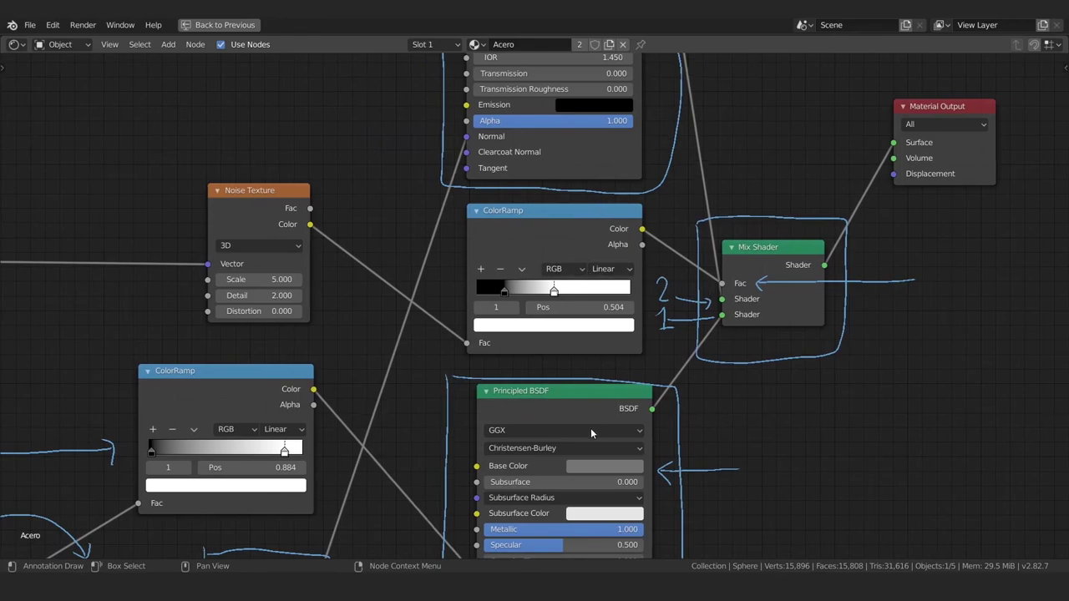
scroll(555, 209, left, 3)
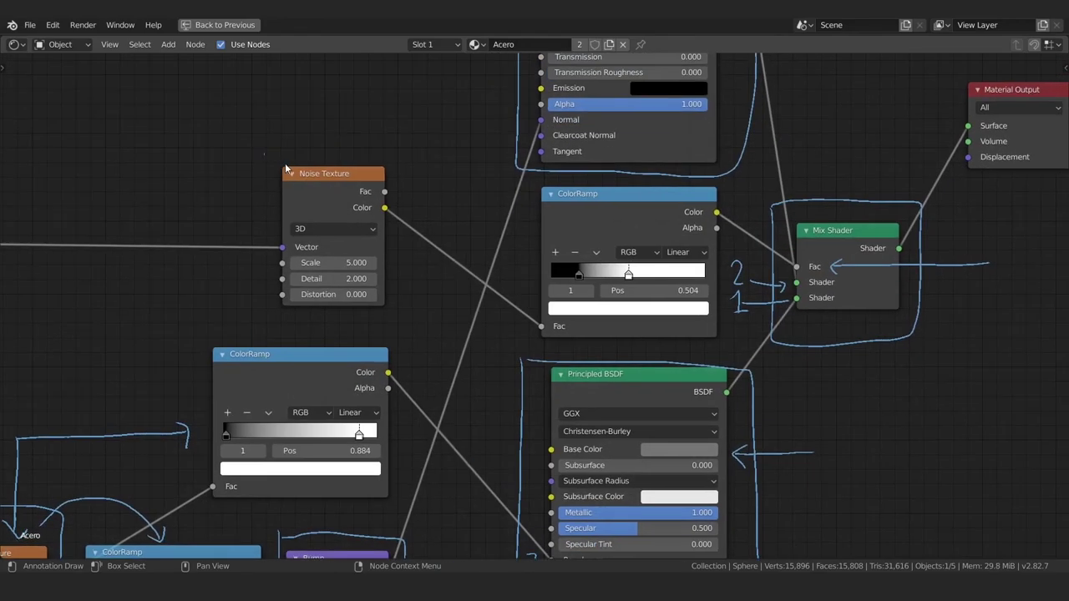
mouse_move(267, 156)
mouse_down()
mouse_move(264, 256)
mouse_move(334, 318)
mouse_move(407, 291)
mouse_move(405, 147)
mouse_move(268, 136)
mouse_up()
middle_drag(395, 208, 293, 187)
mouse_move(426, 192)
mouse_down()
mouse_move(455, 331)
mouse_move(601, 329)
mouse_move(628, 280)
mouse_move(632, 159)
mouse_move(422, 158)
mouse_up()
middle_drag(362, 202, 451, 198)
mouse_move(384, 175)
mouse_down()
mouse_move(491, 174)
mouse_move(513, 198)
mouse_move(506, 215)
mouse_up()
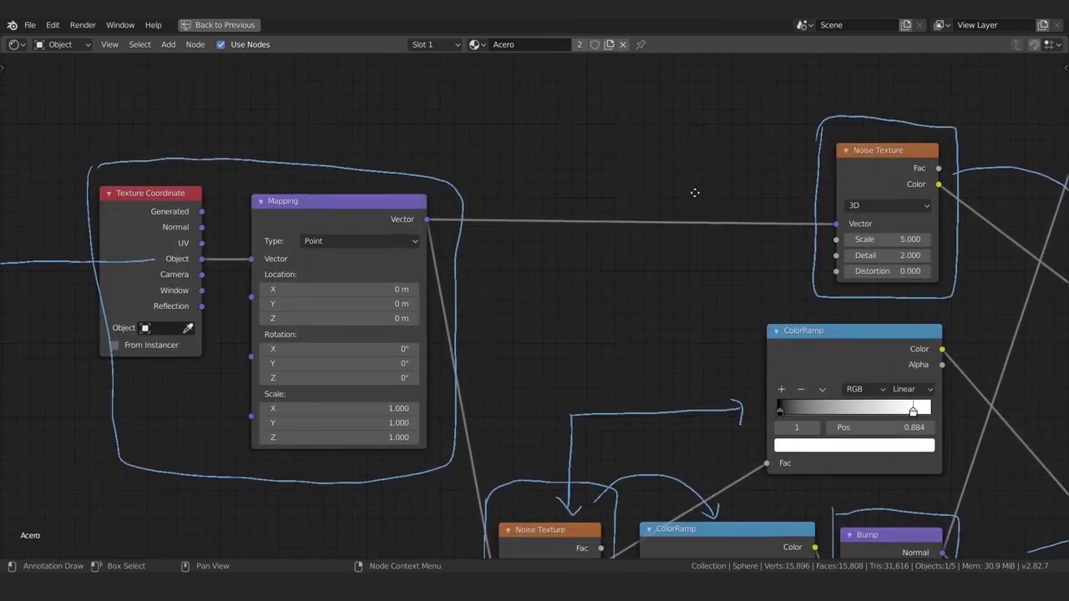
Step: Draw an arc back to the Texture Coordinate node and circle its Object output
mouse_move(800, 207)
mouse_down()
mouse_move(704, 142)
mouse_move(327, 112)
mouse_move(221, 182)
mouse_move(226, 171)
mouse_up()
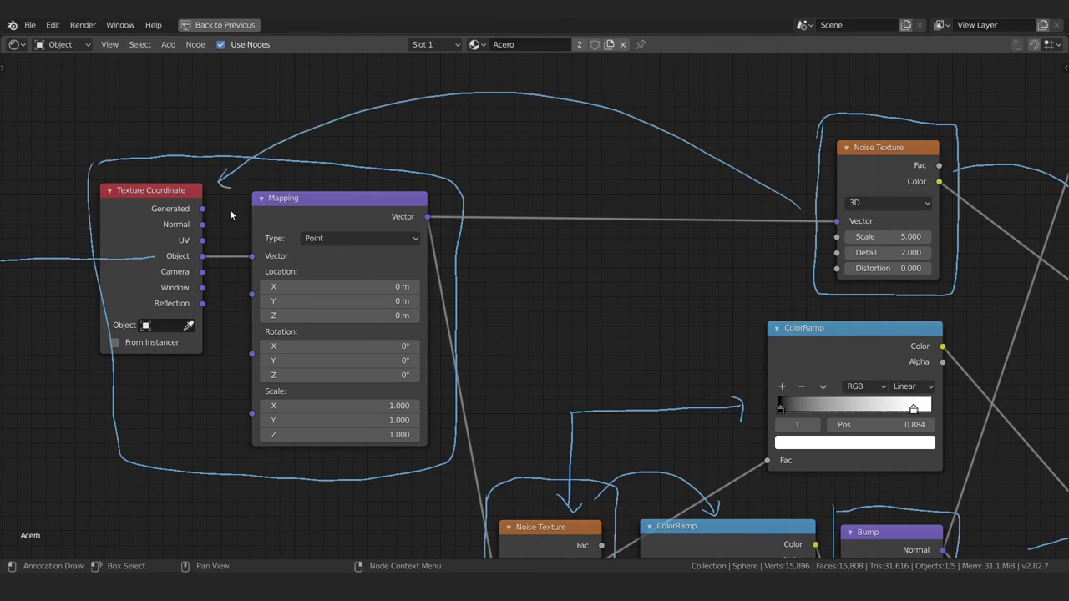
middle_drag(231, 216, 289, 235)
mouse_move(300, 213)
mouse_down()
mouse_move(251, 239)
mouse_move(314, 210)
mouse_up()
middle_drag(643, 215, 626, 129)
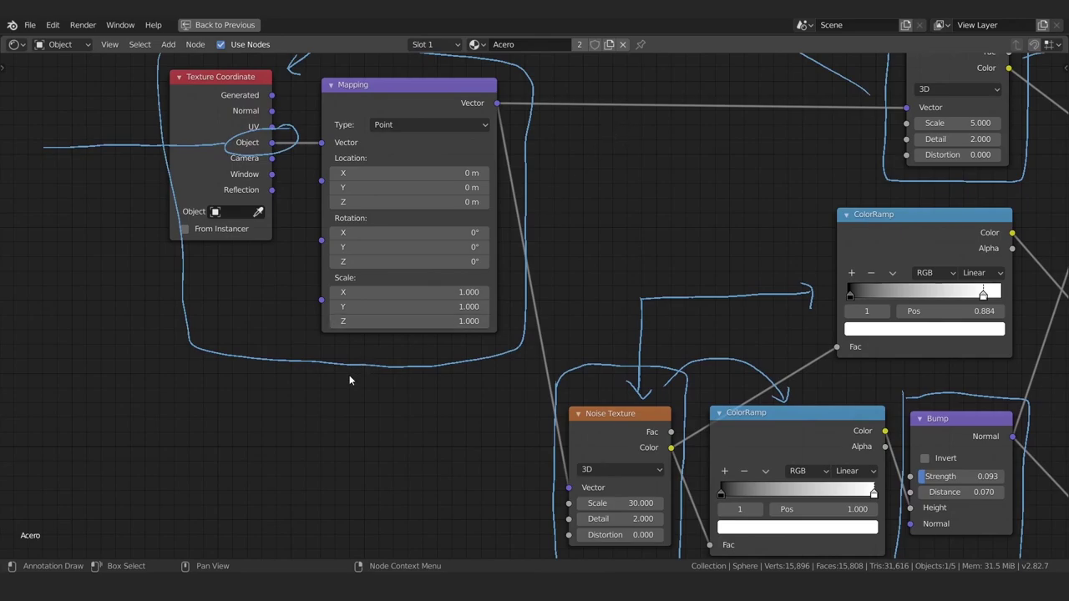
middle_drag(261, 86, 227, 201)
Step: Centre on the Mix Shader, then zoom out over the whole annotated Acero node tree
scroll(182, 423, down, 5)
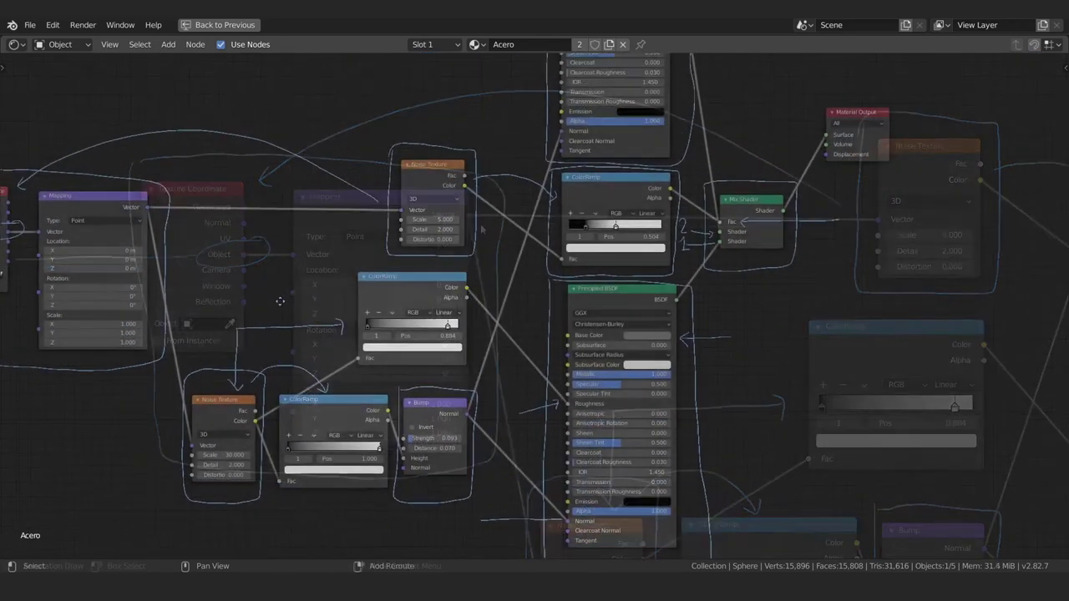
scroll(445, 244, up, 2)
scroll(447, 260, up, 2)
scroll(457, 235, up, 1)
scroll(458, 235, up, 1)
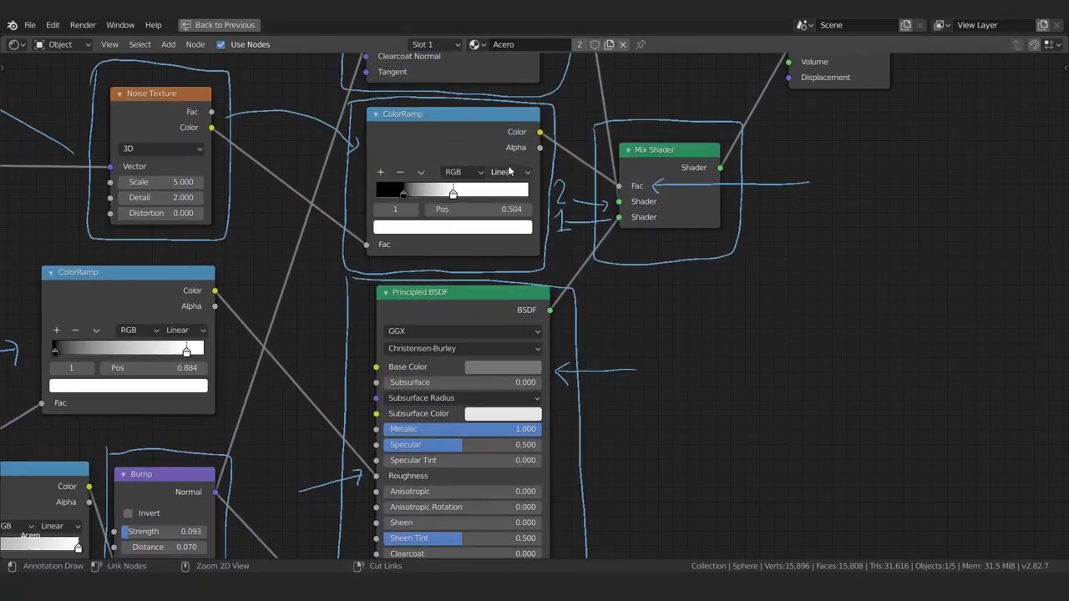
middle_drag(405, 125, 361, 224)
scroll(361, 225, up, 1)
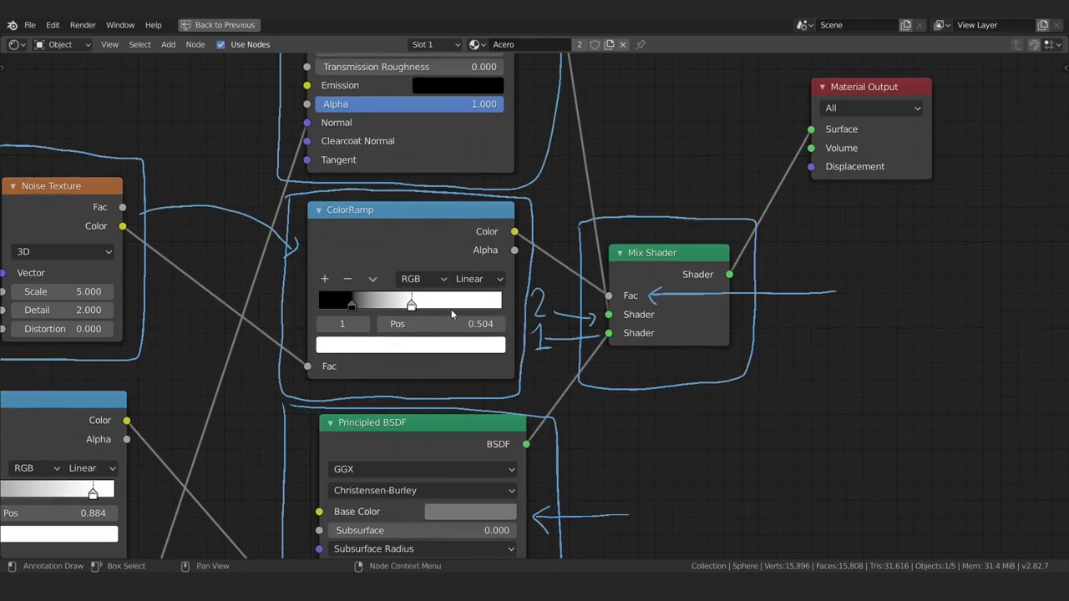
middle_drag(451, 309, 489, 281)
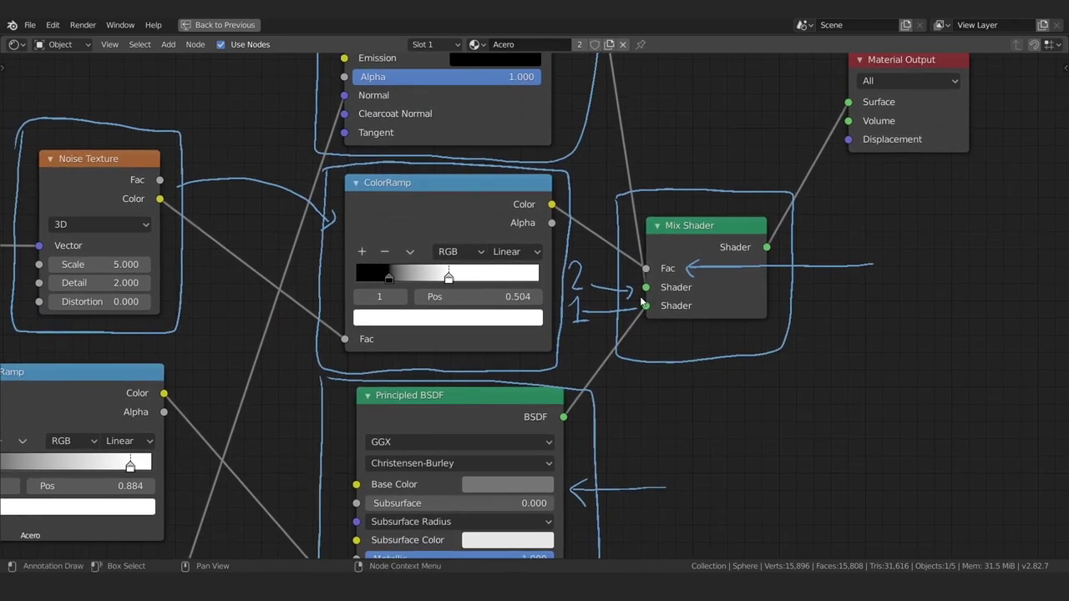
middle_drag(435, 242, 454, 260)
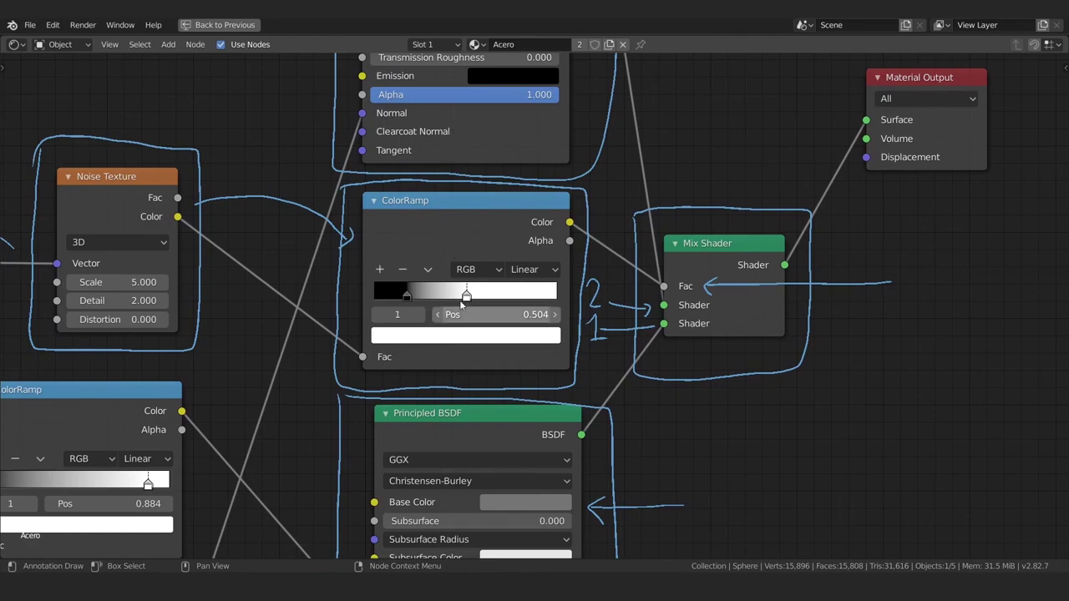
mouse_move(459, 300)
ctrl+middle_down()
mouse_move(413, 415)
mouse_move(453, 340)
ctrl+middle_up()
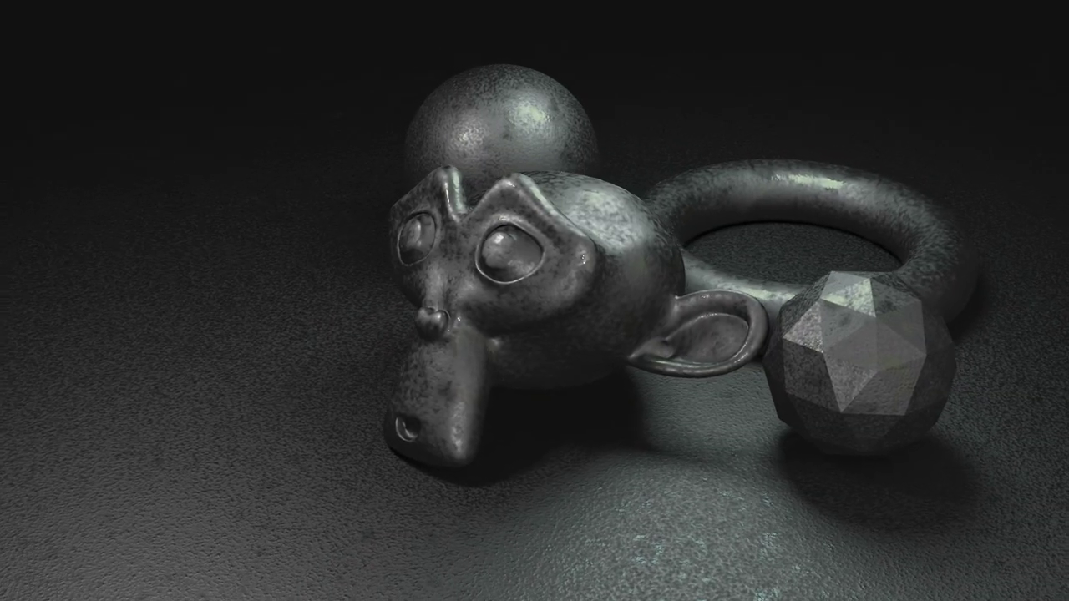